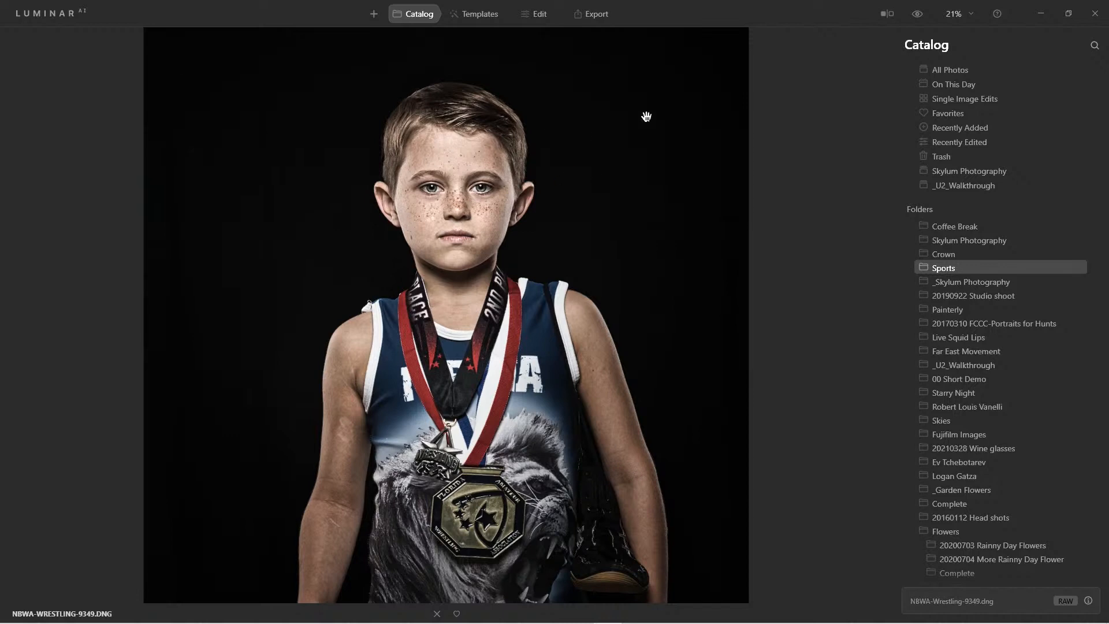
- Compare the cropped wrestler portrait with its unedited version, and revert all of its adjustments to the original
left_click(919, 19)
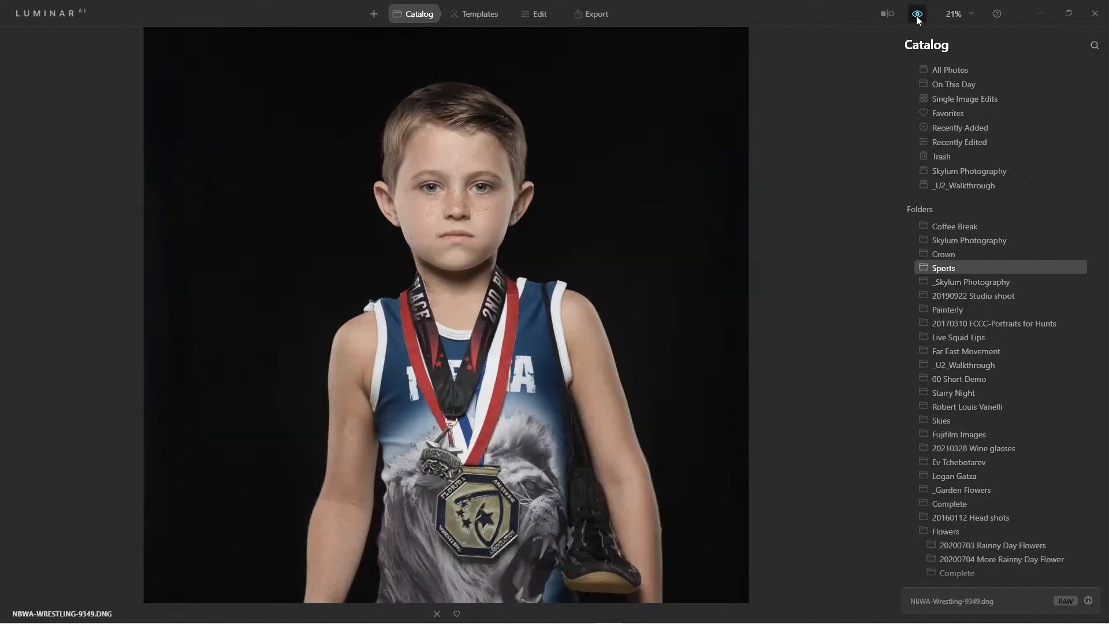
left_click(919, 19)
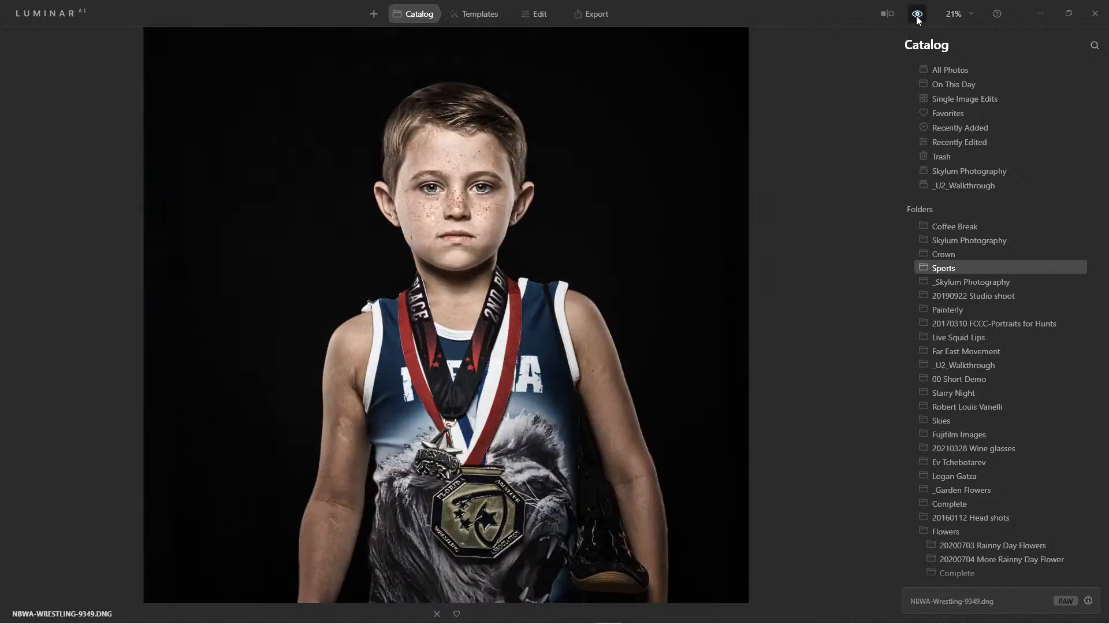
right_click(637, 196)
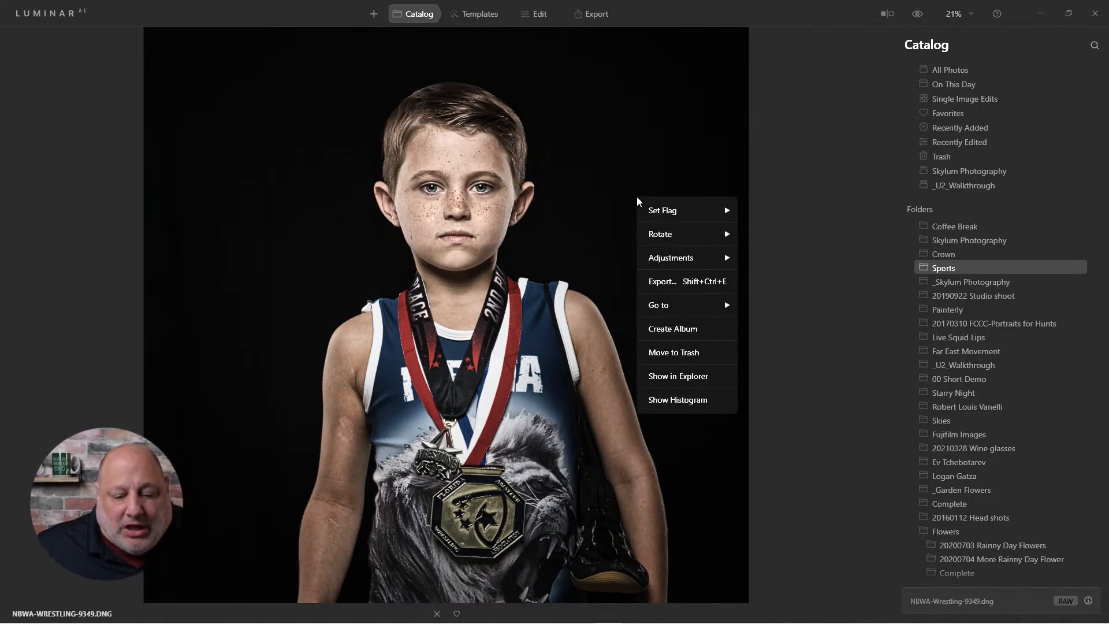
mouse_move(684, 259)
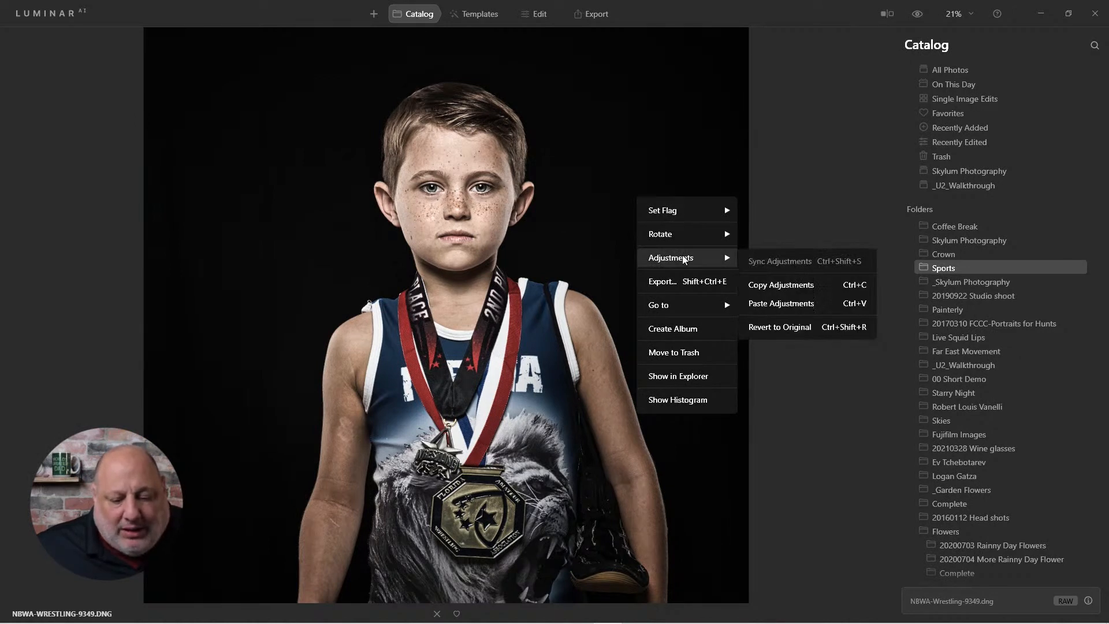
left_click(812, 330)
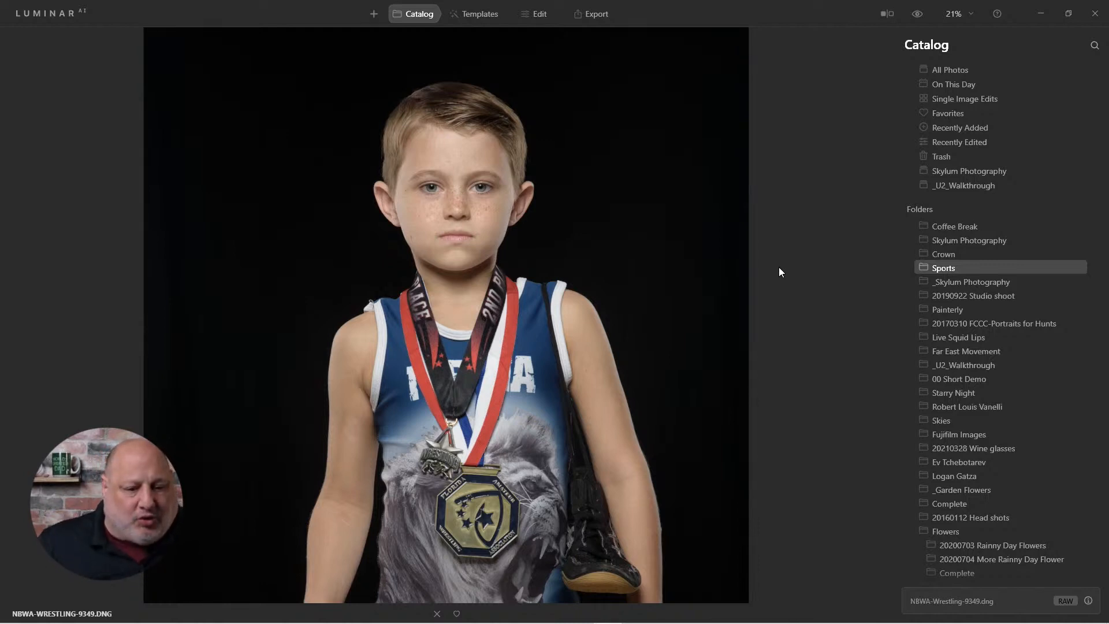
- Open the reverted portrait for editing and examine its Enhance AI accent setting
left_click(540, 14)
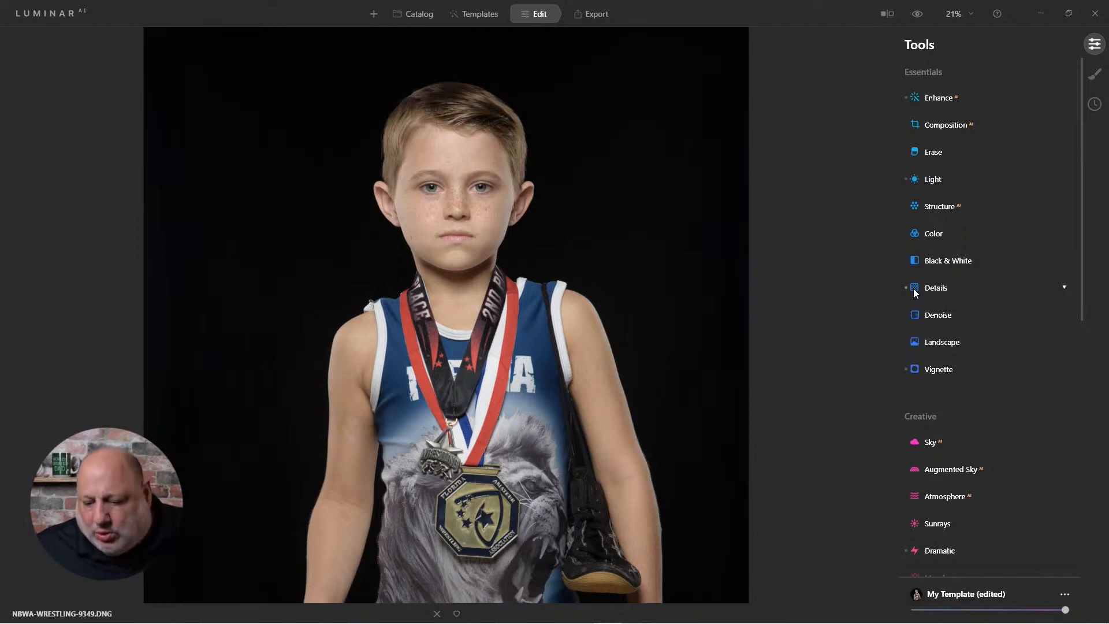
scroll(933, 338, "down", 3)
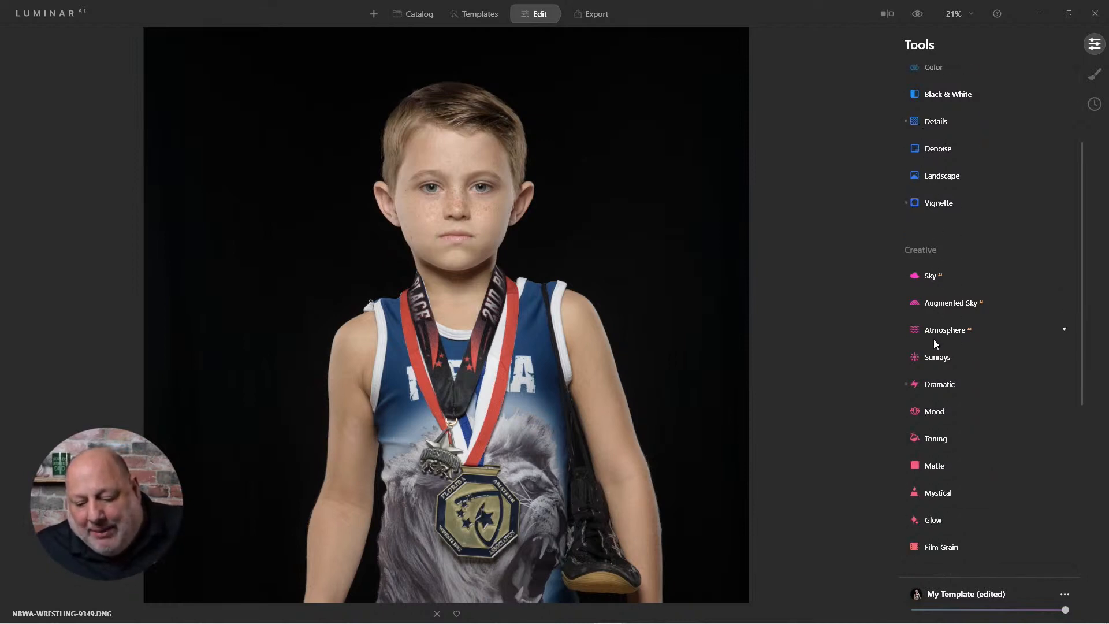
scroll(933, 338, "up", 3)
left_click(942, 98)
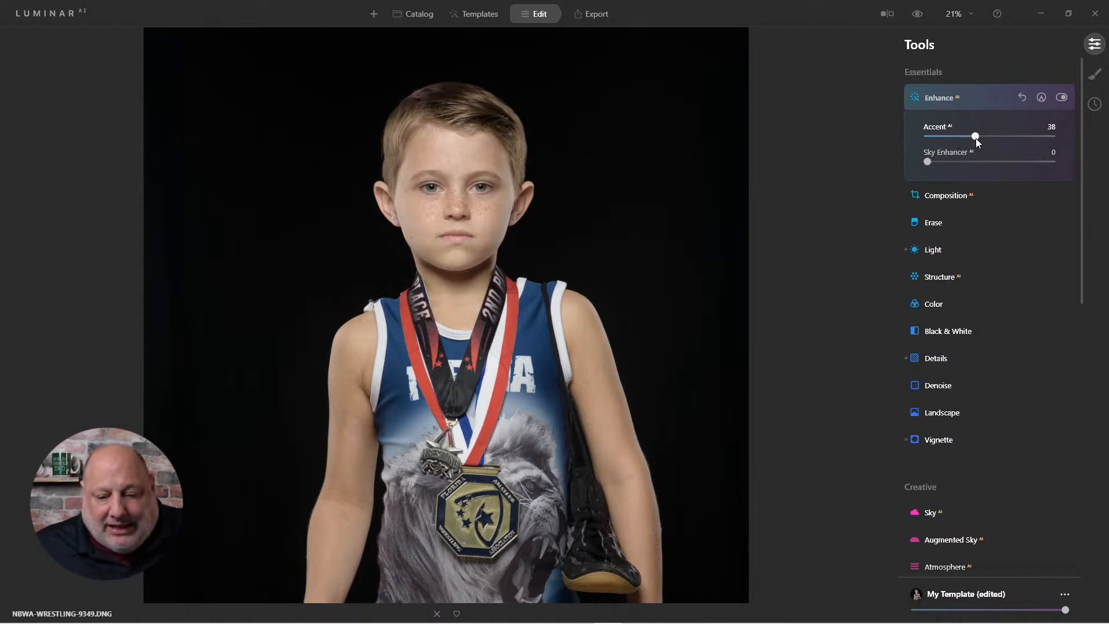
left_click(940, 100)
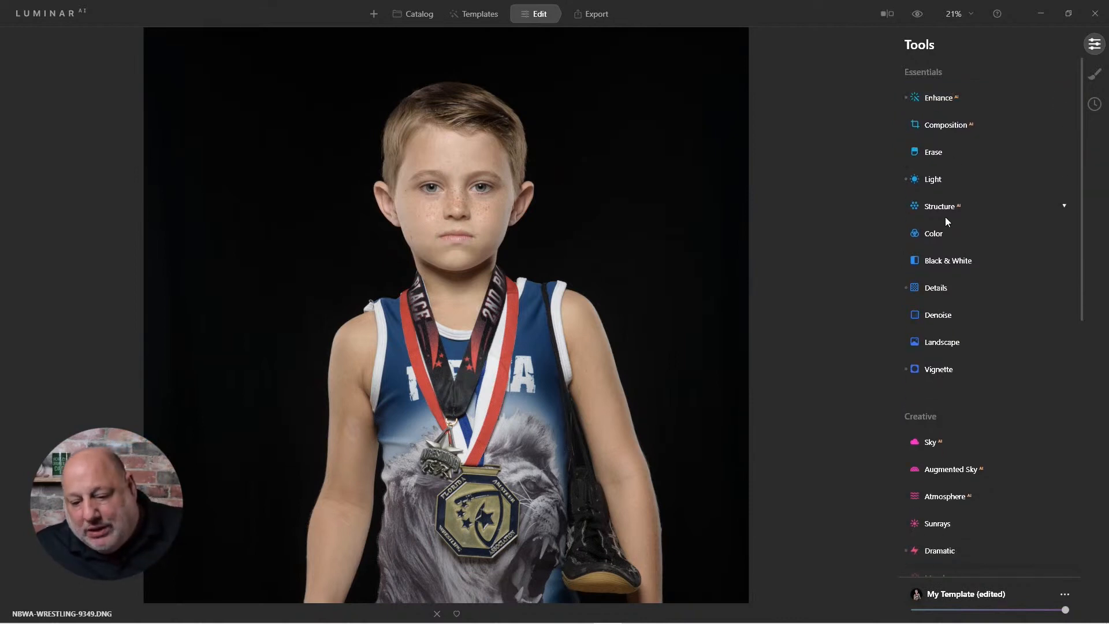
- Lower the Blacks to about -29 in the portrait's Light adjustments
left_click(937, 186)
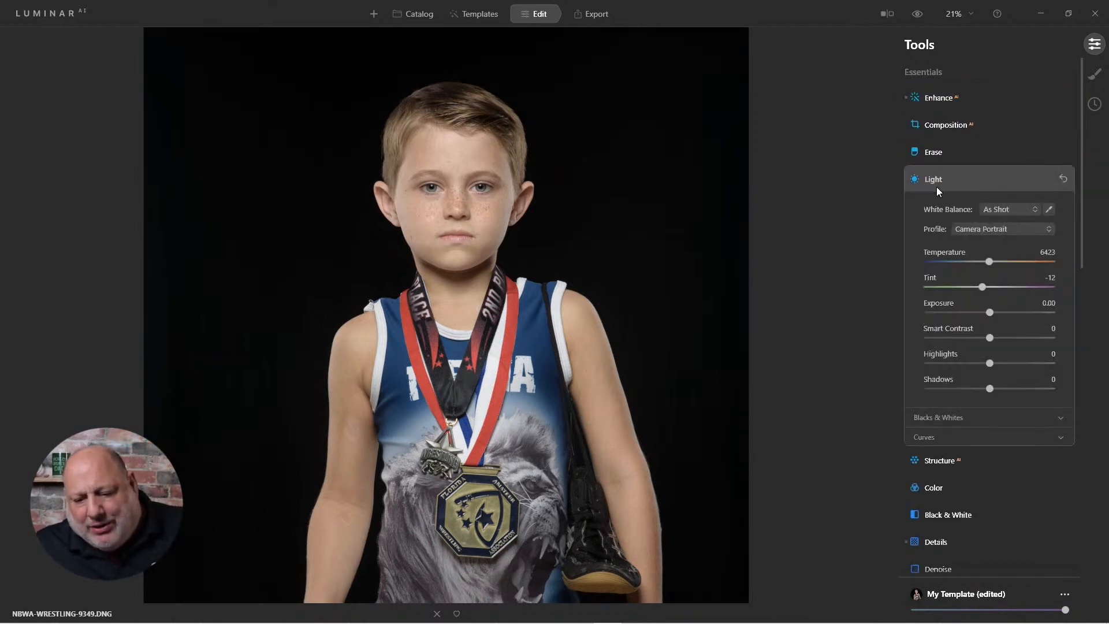
left_click(951, 416)
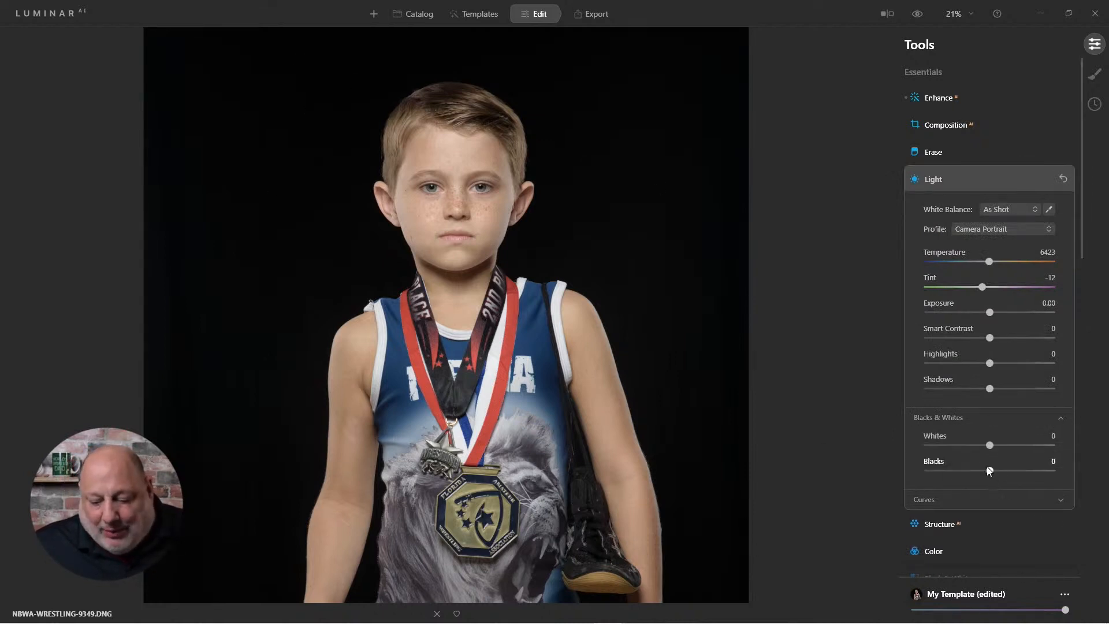
mouse_move(989, 471)
left_mouse_down()
mouse_move(955, 474)
mouse_move(971, 473)
left_mouse_up()
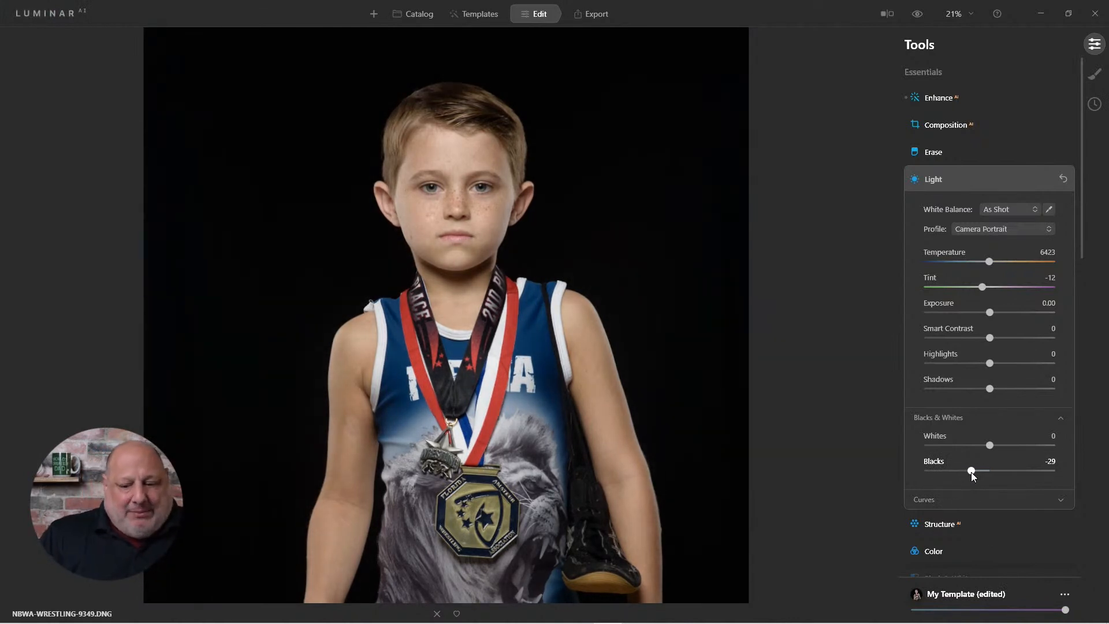
left_click(933, 179)
- Try reducing the portrait's Dramatic effect amount to 64
scroll(965, 341, "down", 7)
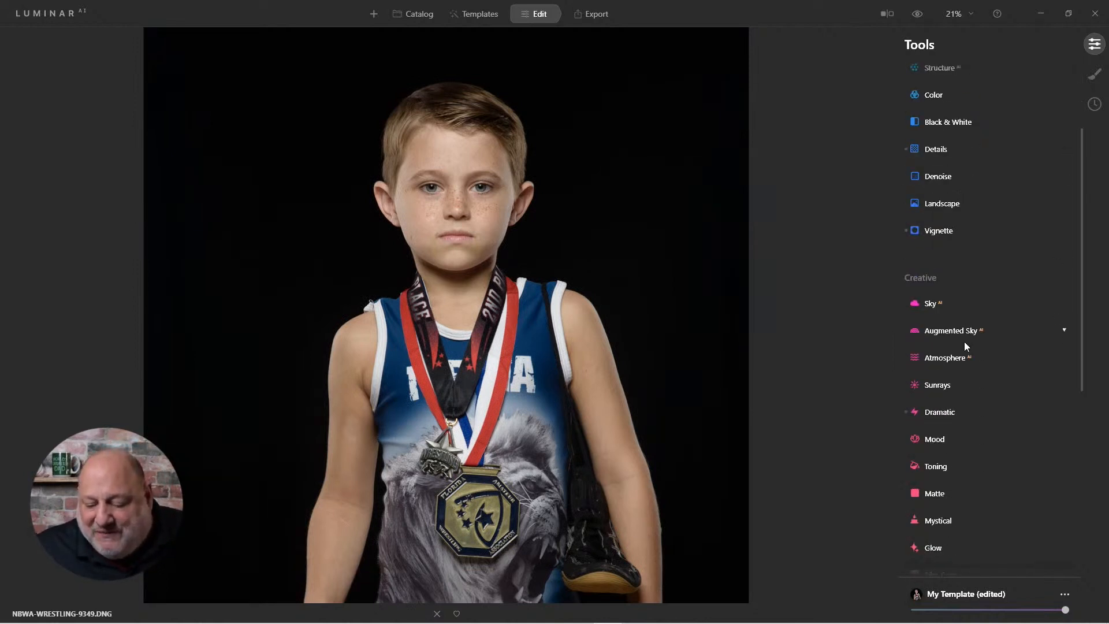
left_click(943, 357)
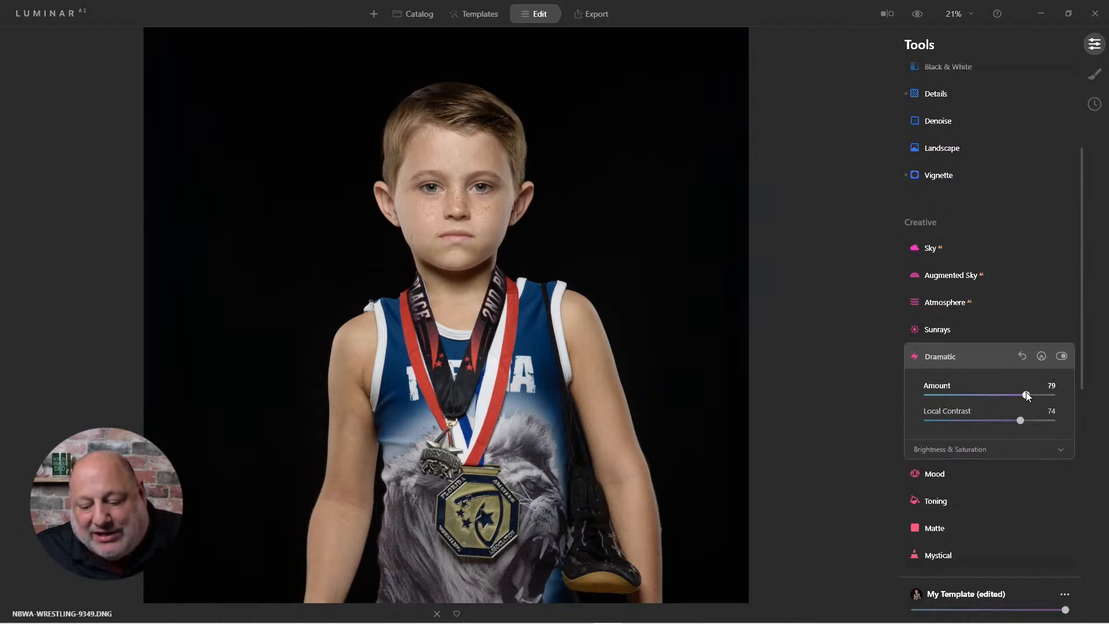
mouse_move(1026, 392)
left_mouse_down()
mouse_move(957, 393)
mouse_move(1008, 390)
left_mouse_up()
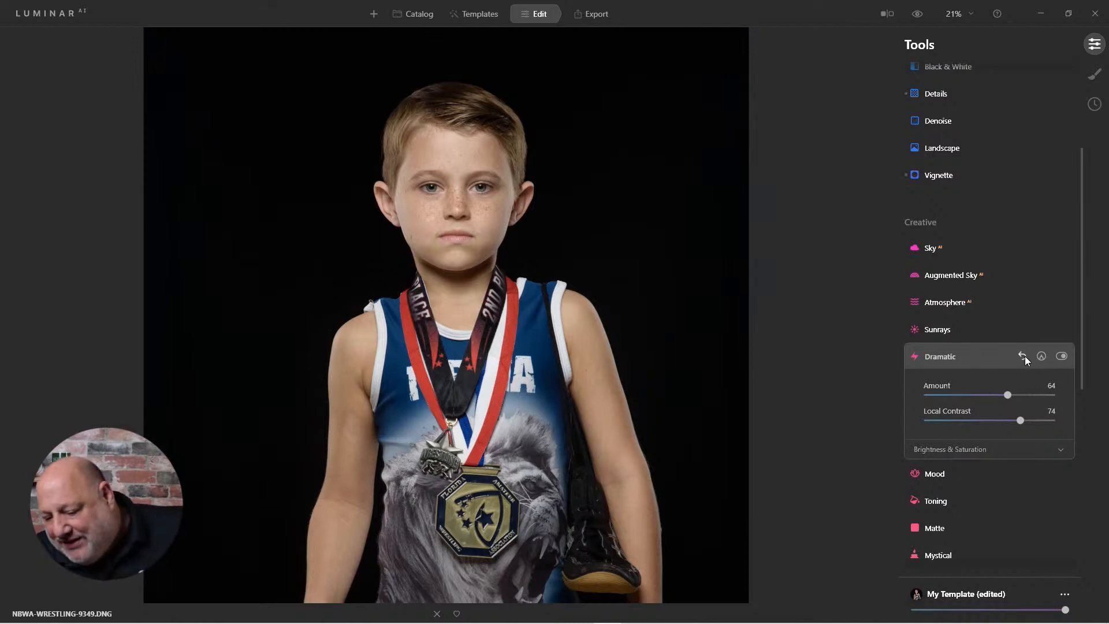
- Restore the portrait to its Original Image state from the edit history and return to the editing tools
left_click(1095, 105)
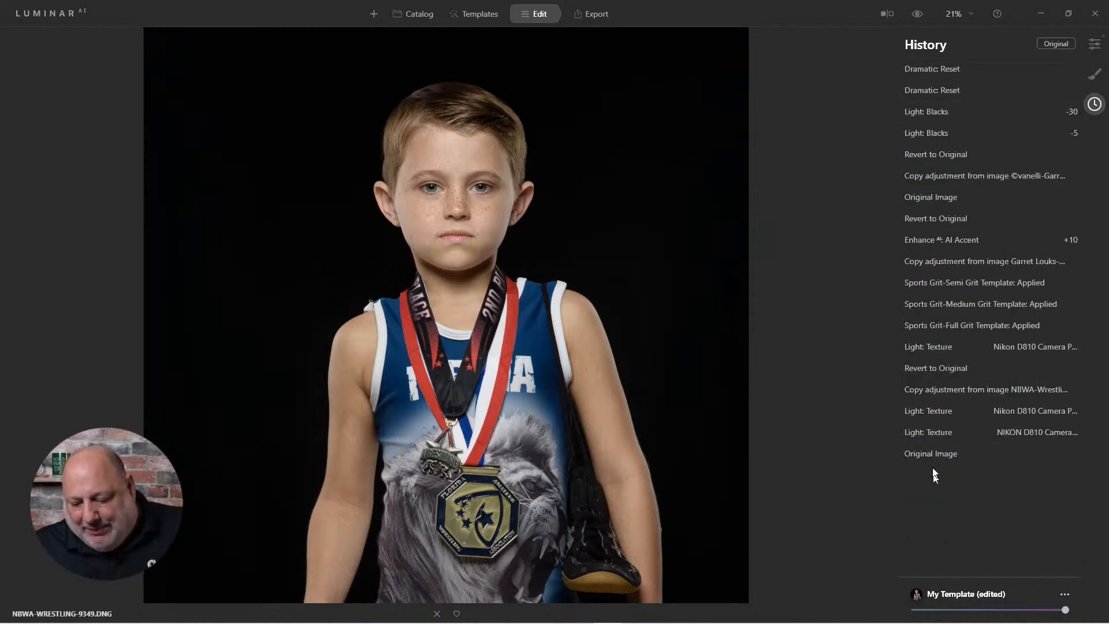
left_click(931, 455)
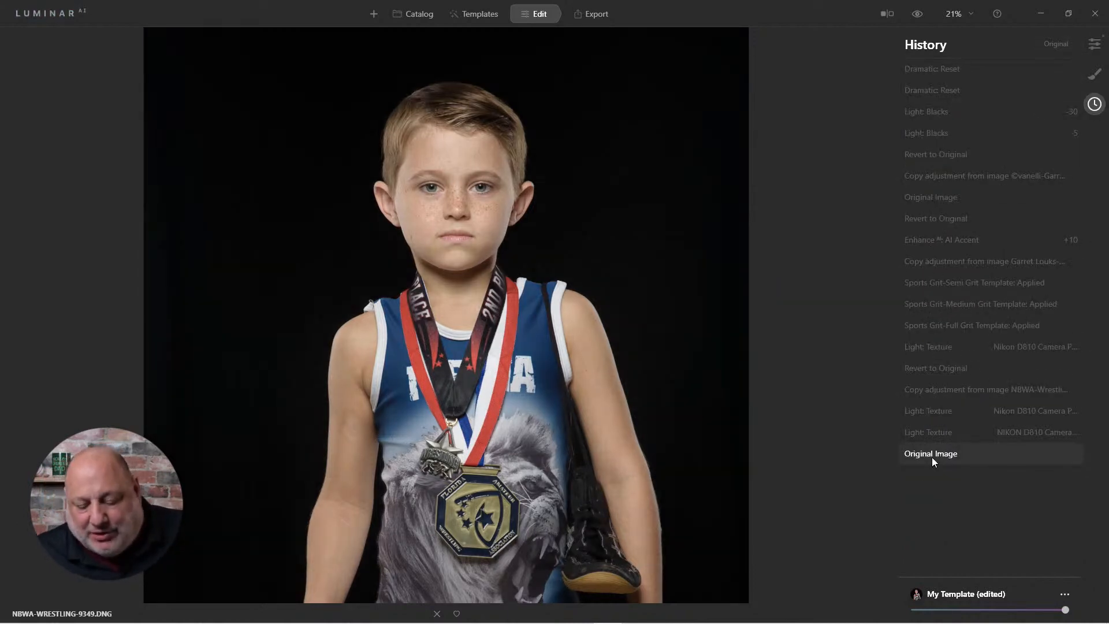
left_click(1095, 44)
- Raise the portrait's Dramatic effect amount to 80
scroll(960, 218, "down", 1)
scroll(960, 218, "up", 4)
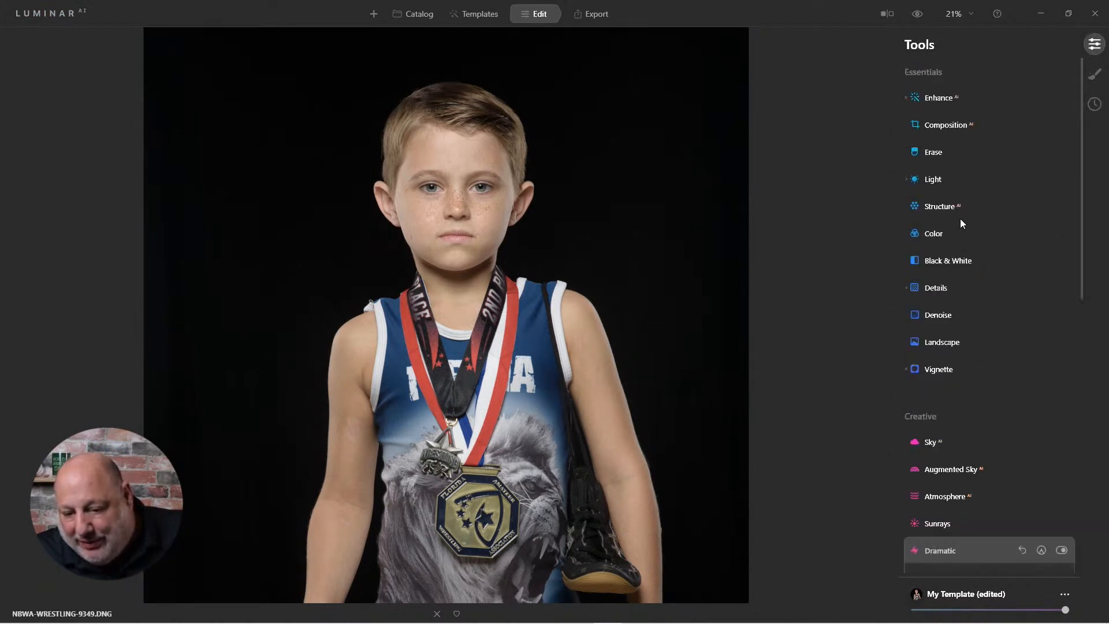
scroll(961, 218, "down", 3)
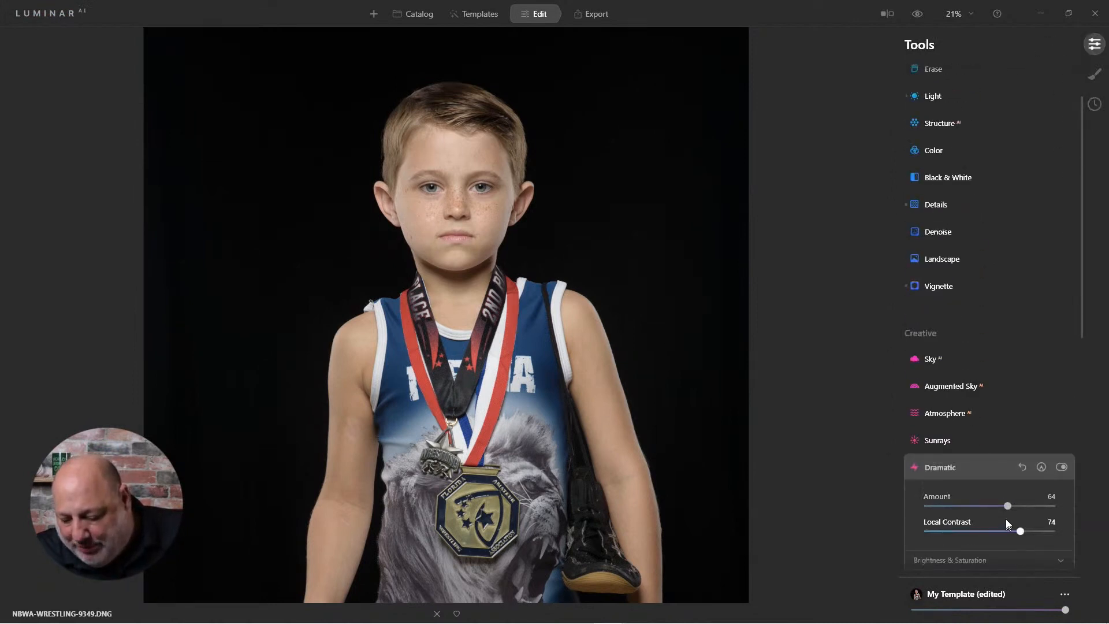
mouse_move(1009, 506)
left_mouse_down()
mouse_move(960, 506)
mouse_move(1028, 502)
left_mouse_up()
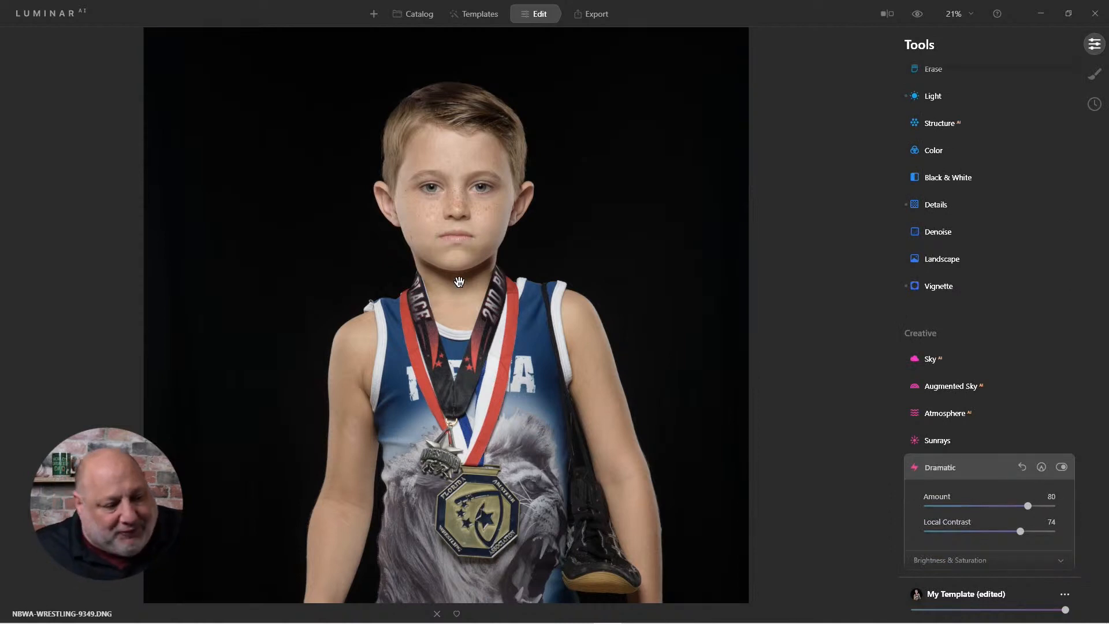
- Open the NBWA-Wrestling-9349.NEF photo from the Sports folder and revert its adjustments to the original
double_click(490, 278)
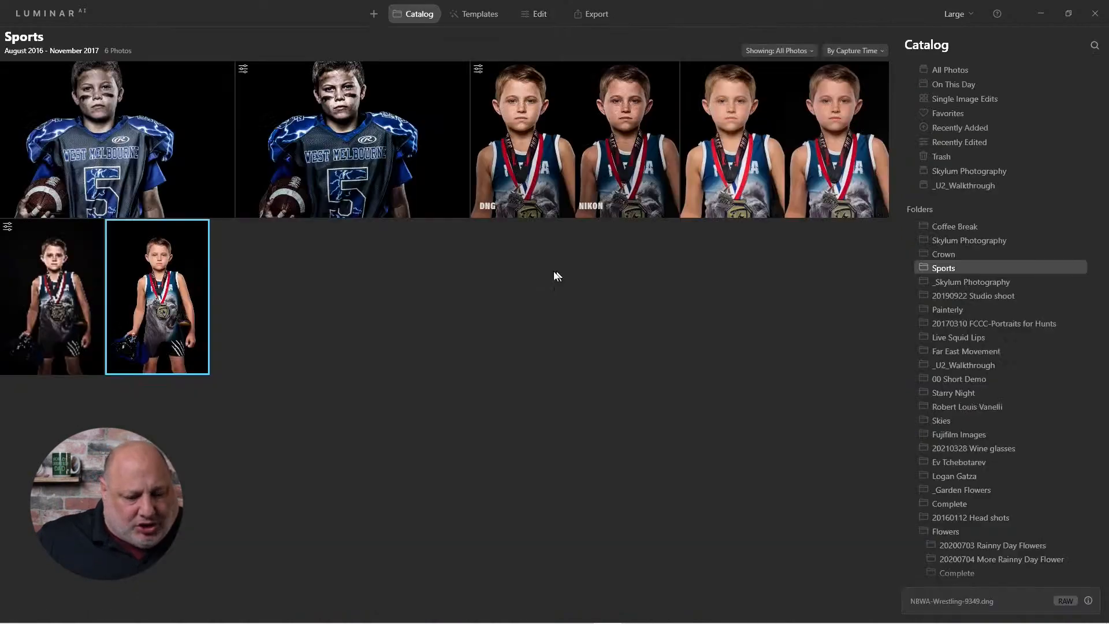
double_click(76, 274)
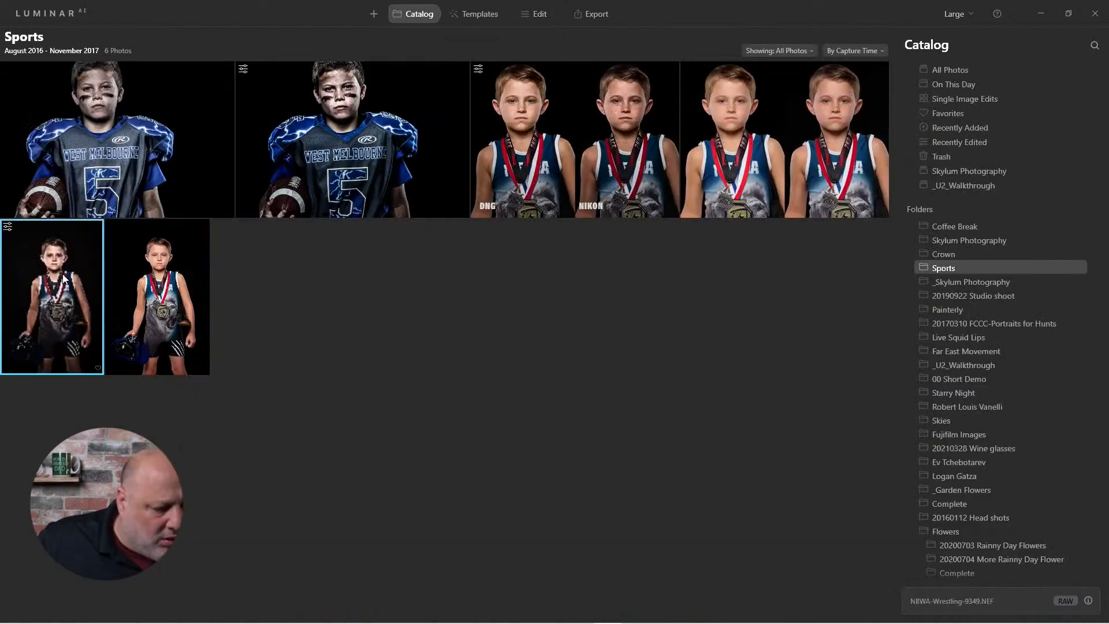
right_click(421, 219)
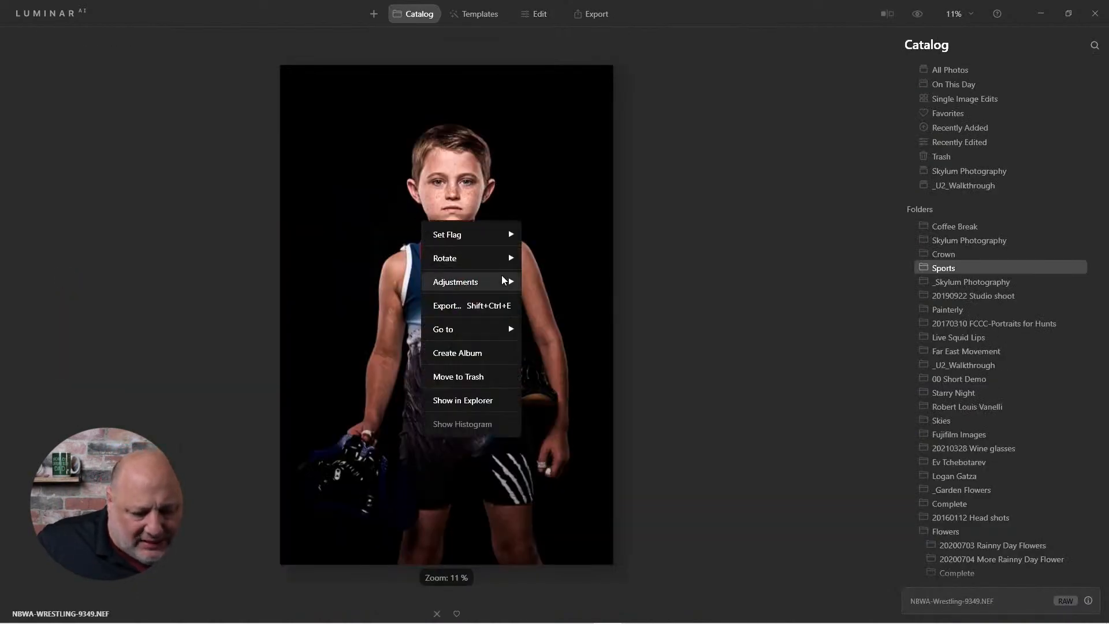
mouse_move(502, 276)
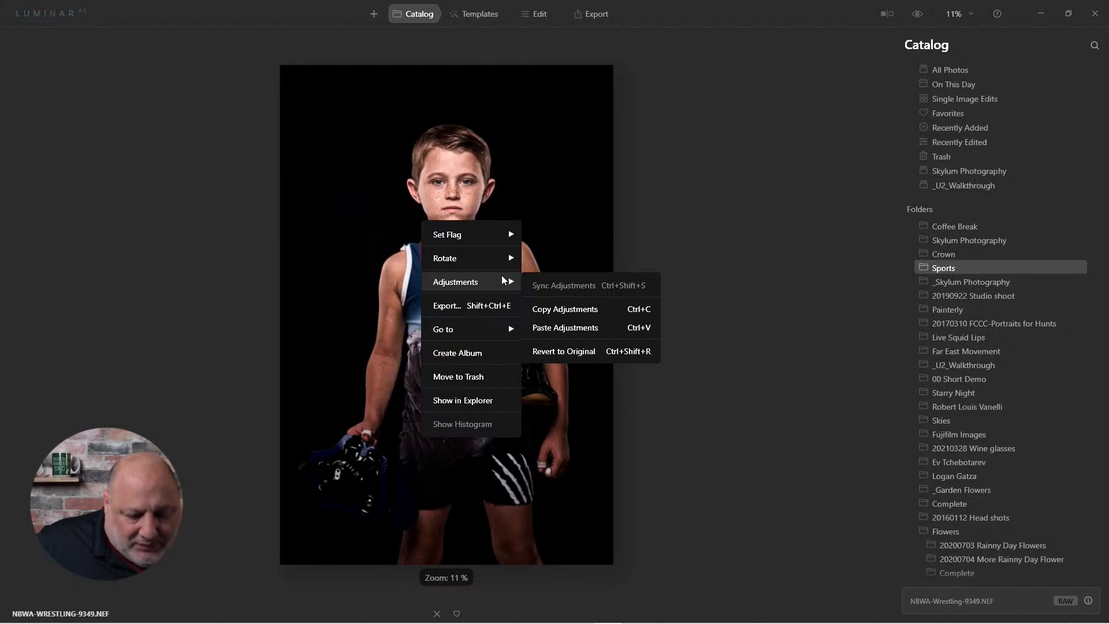
left_click(602, 346)
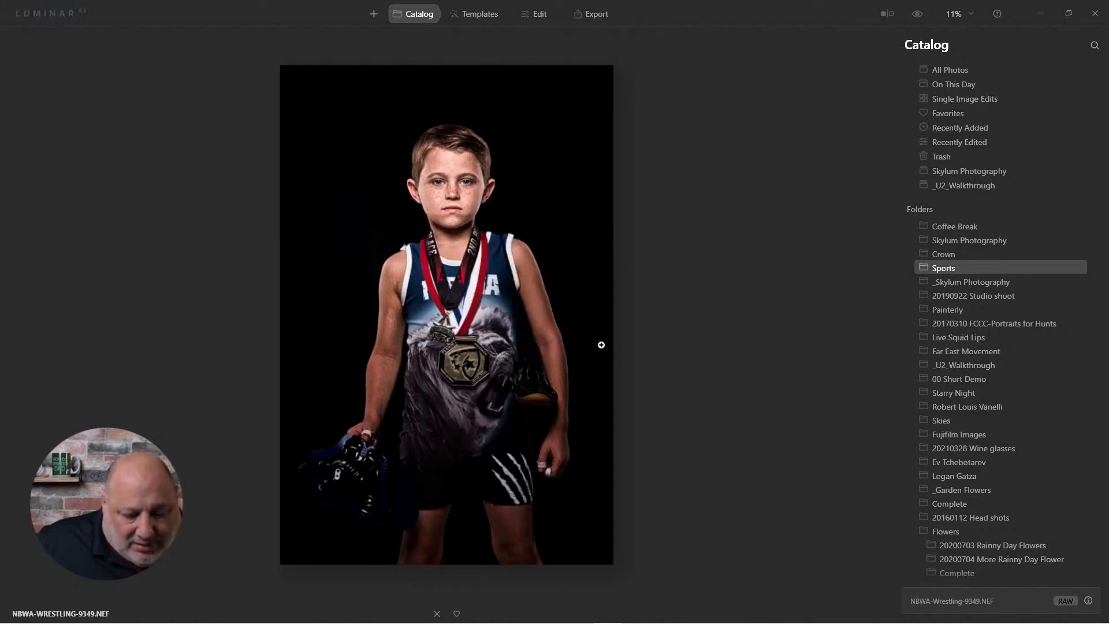
- Open the NEF photo for editing and set its Enhance AI accent to 32
left_click(538, 16)
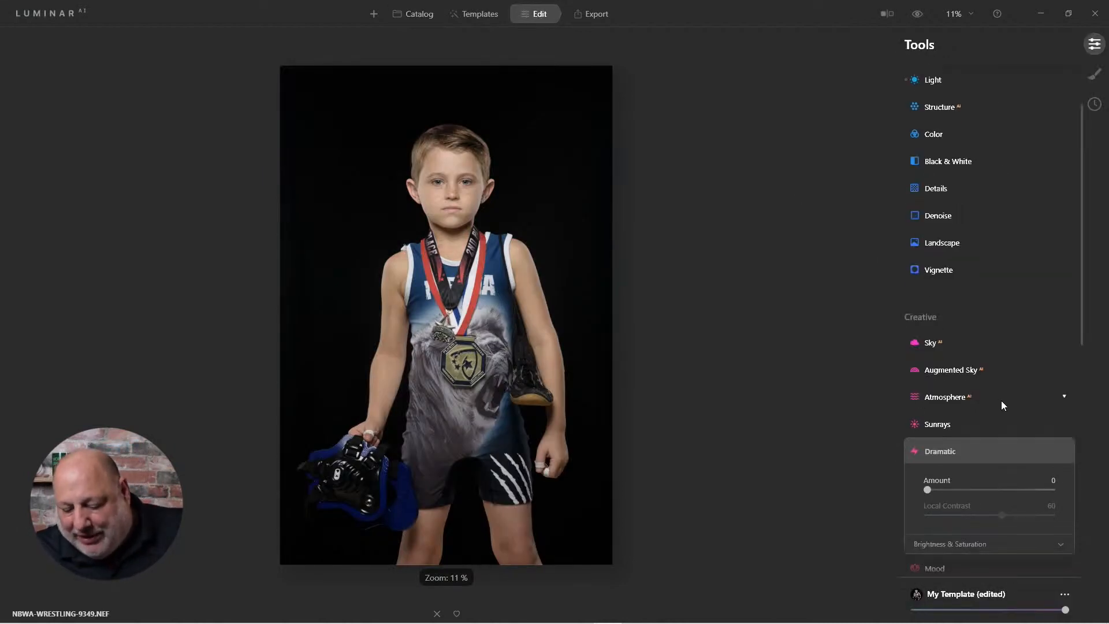
scroll(1042, 276, "up", 3)
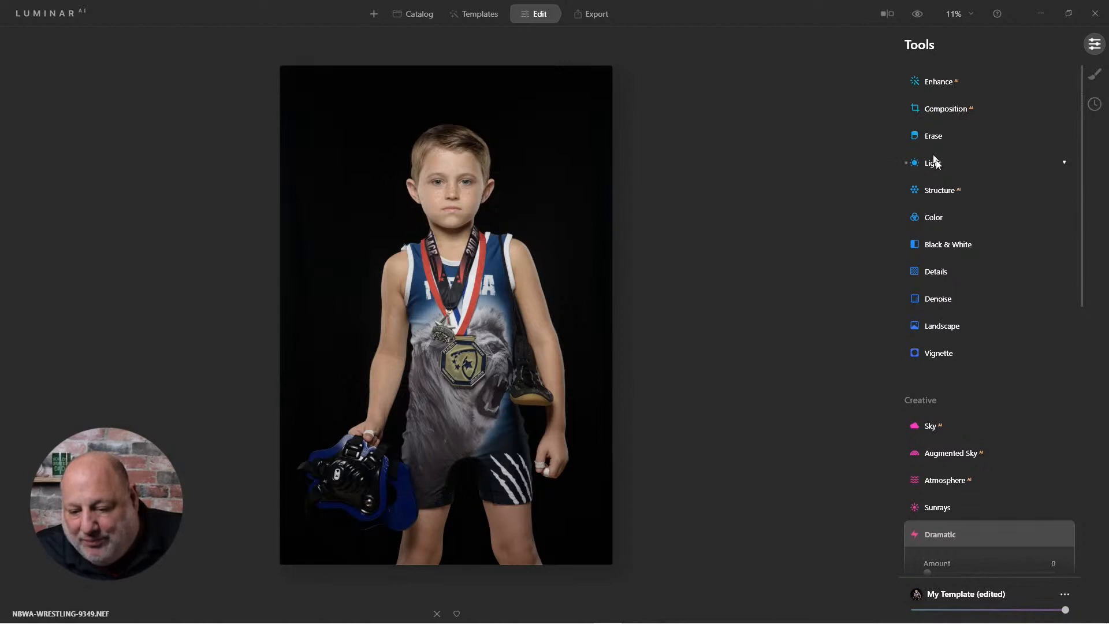
left_click(942, 84)
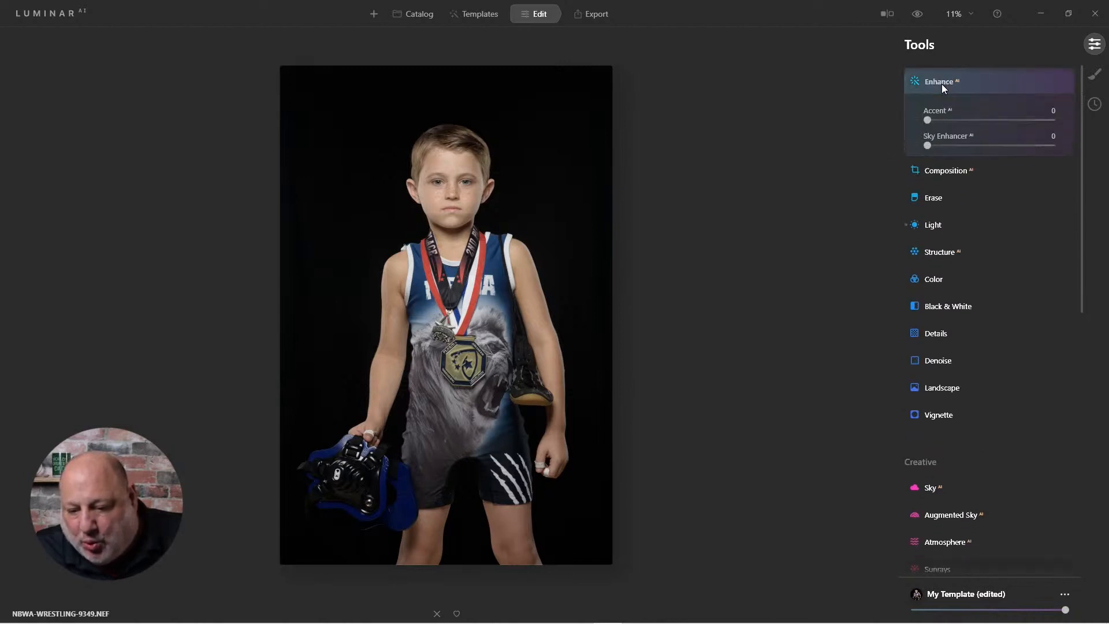
left_click_drag(928, 122, 969, 125)
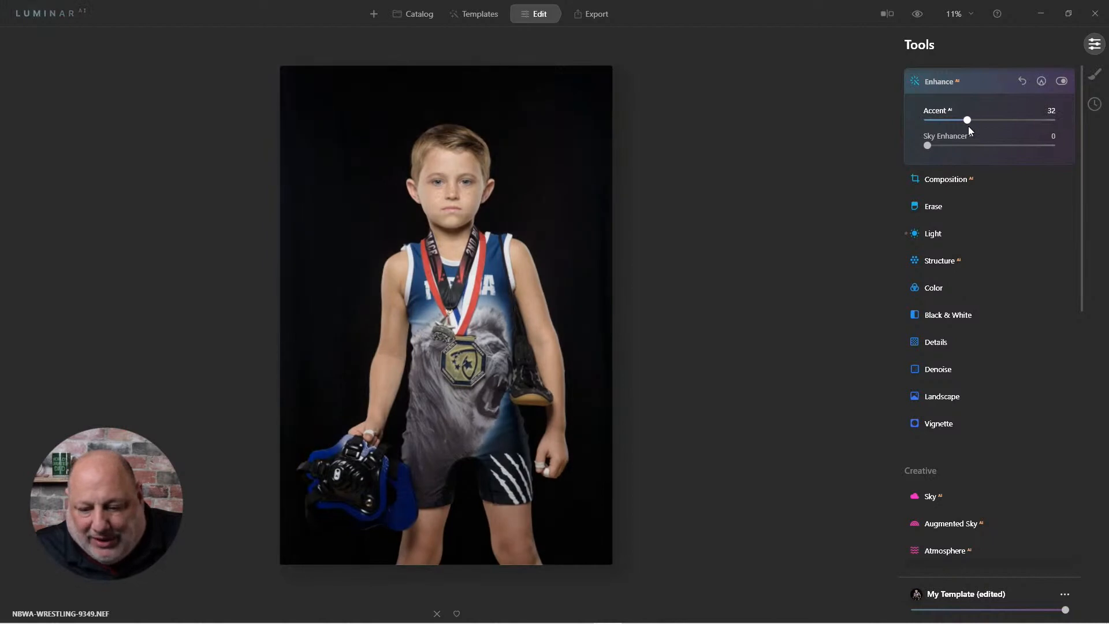
- Set the Blacks to -37 in the NEF photo's Light adjustments
left_click(939, 233)
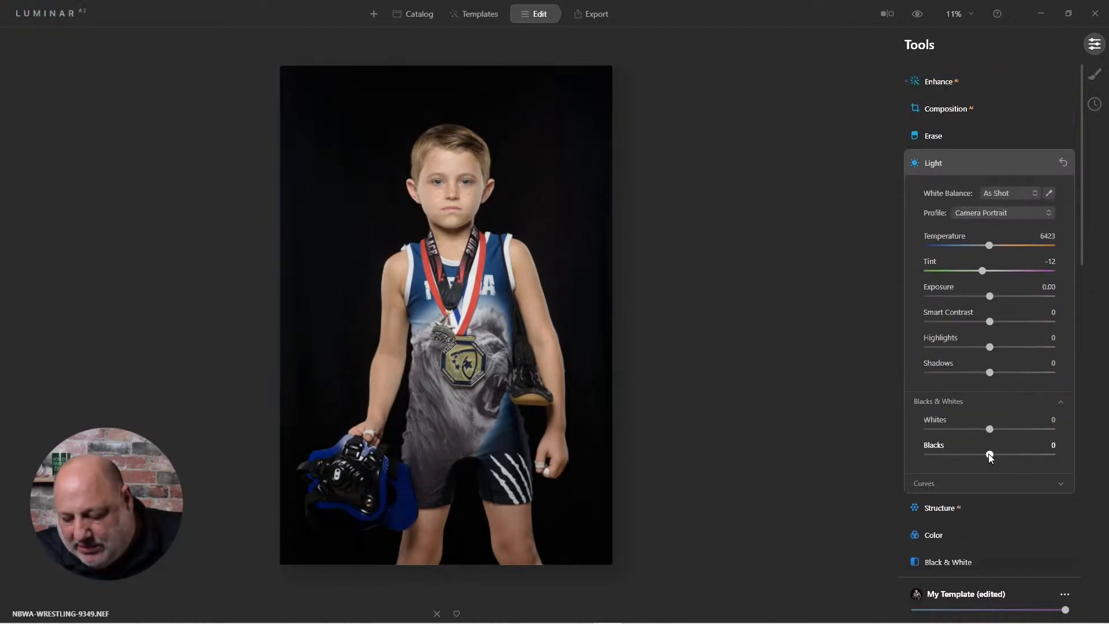
left_click_drag(991, 455, 966, 455)
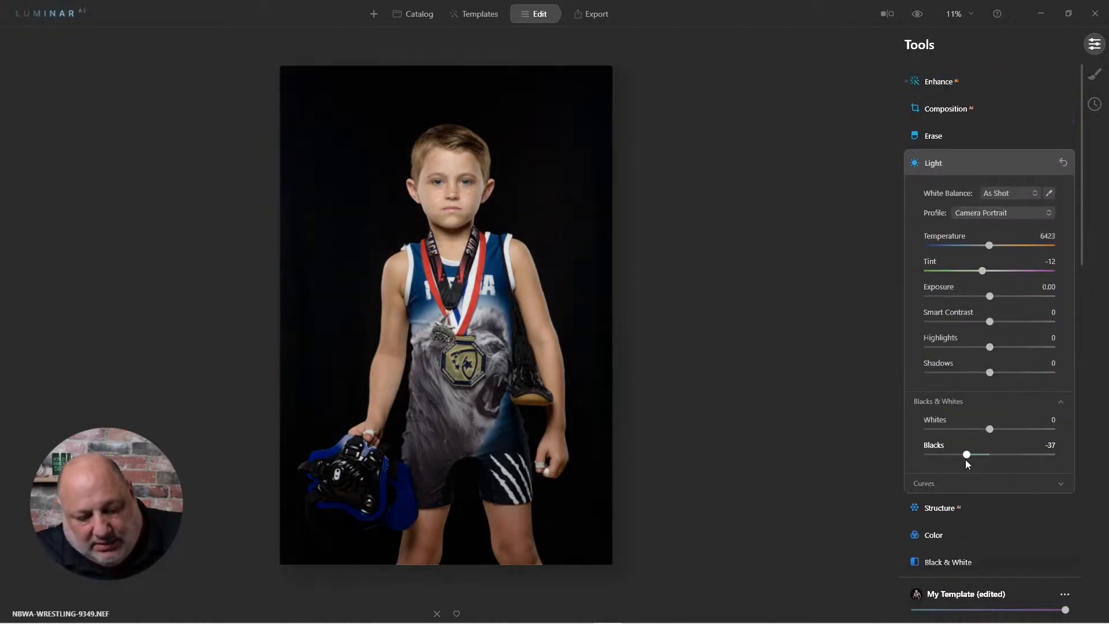
left_click(937, 165)
- Set the Dramatic effect's Amount to 58 and its Brightness to -18 on the wrestler's portrait
scroll(955, 435, "down", 1)
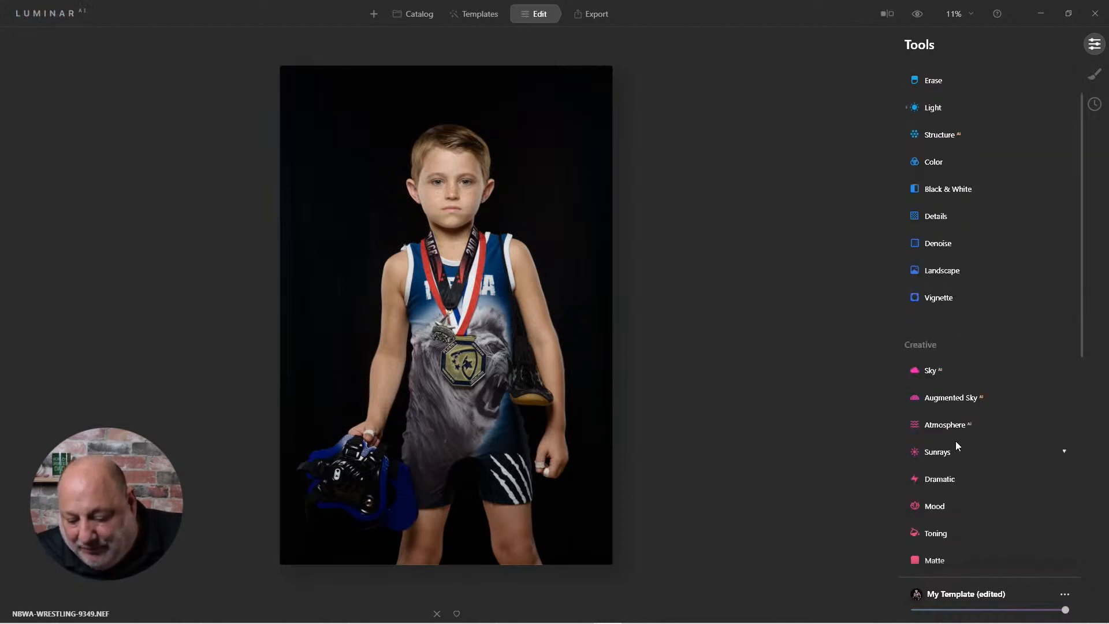
scroll(956, 443, "down", 1)
left_click(940, 397)
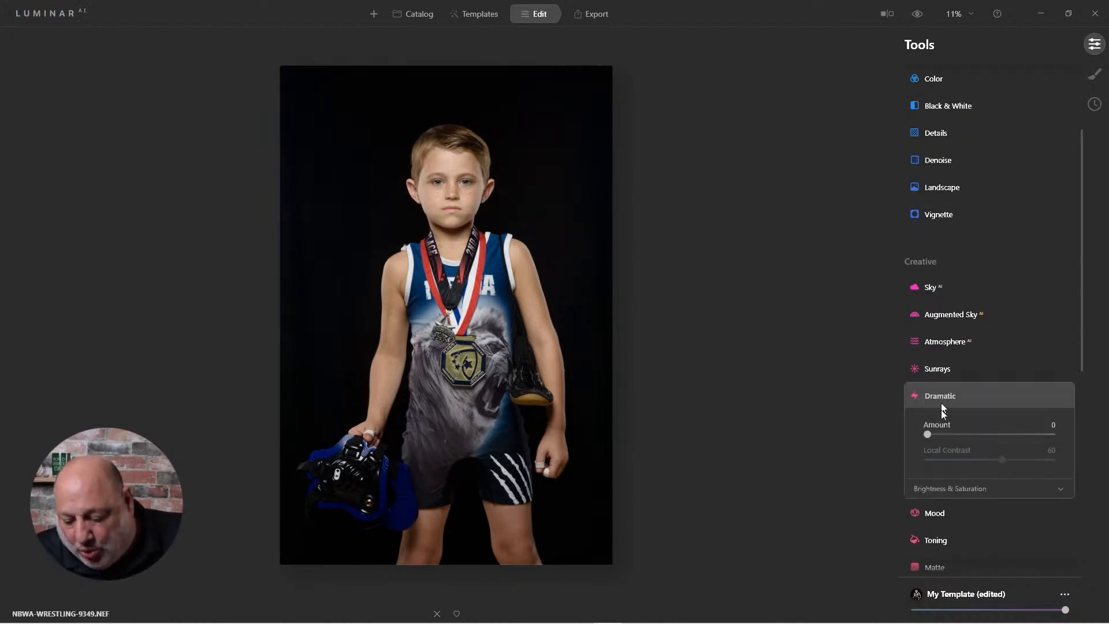
left_click_drag(928, 434, 1003, 436)
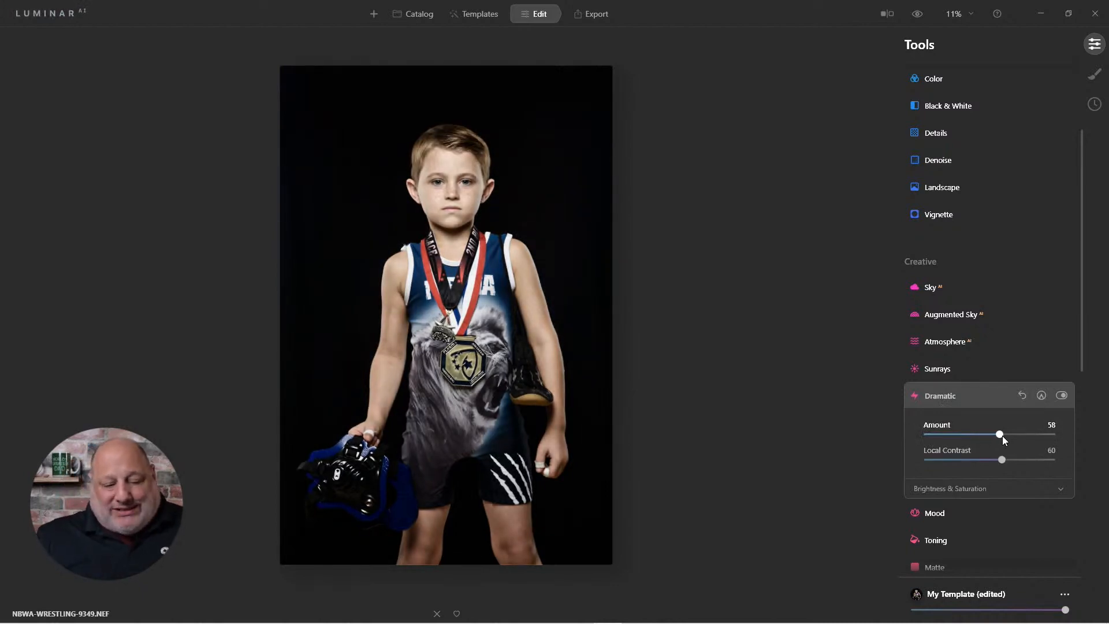
left_click(952, 490)
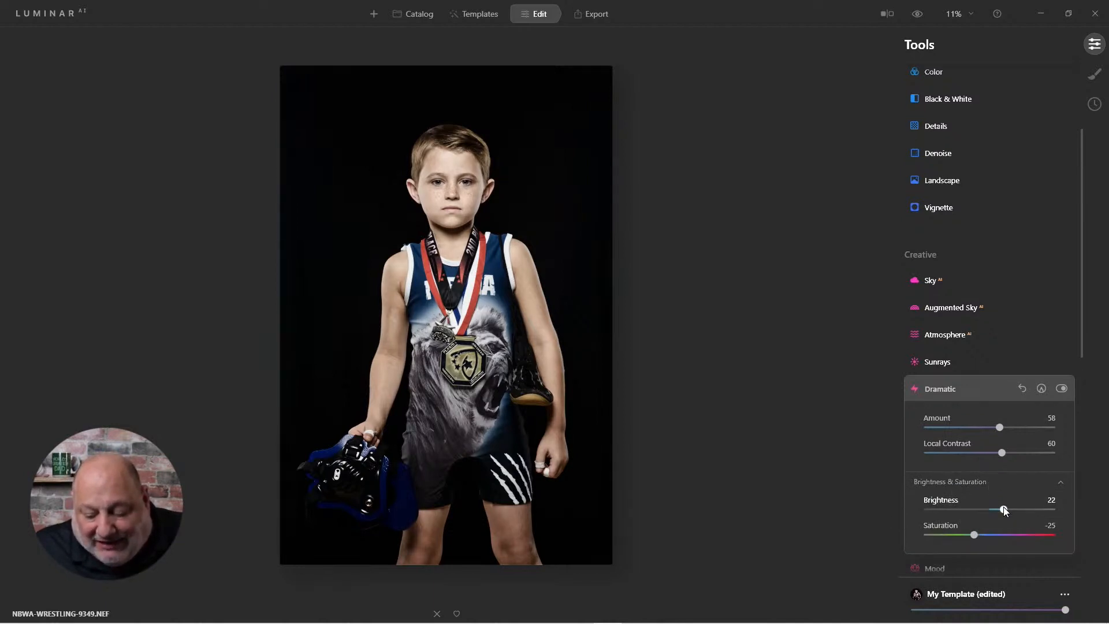
left_click_drag(1003, 507, 979, 508)
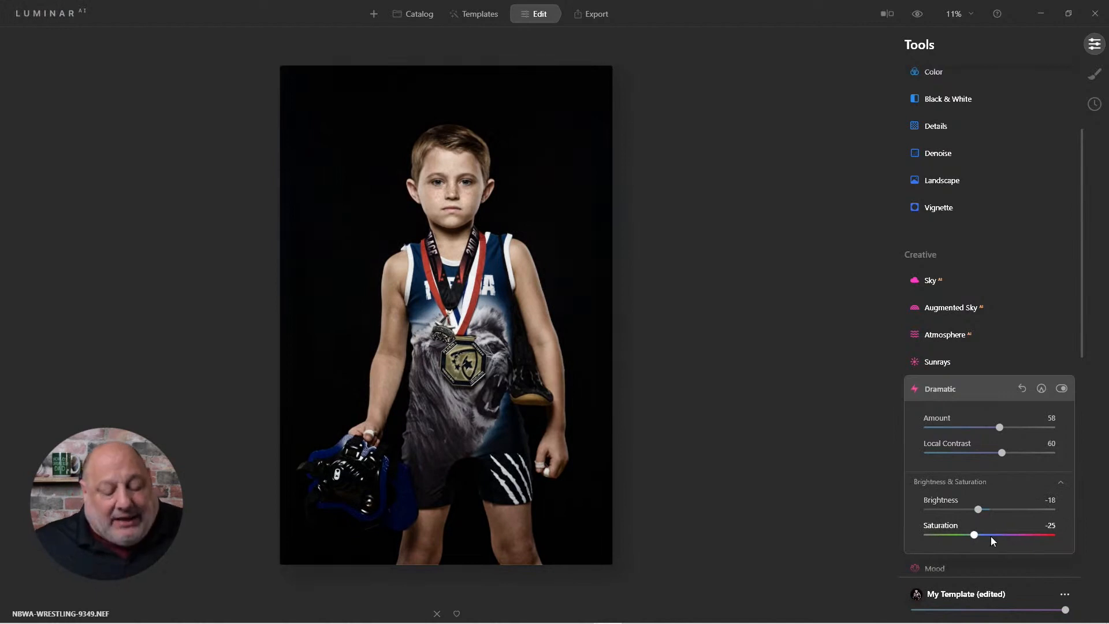
- Set the Dramatic effect's Saturation to -4 and its Local Contrast to 64
scroll(476, 184, "up", 2)
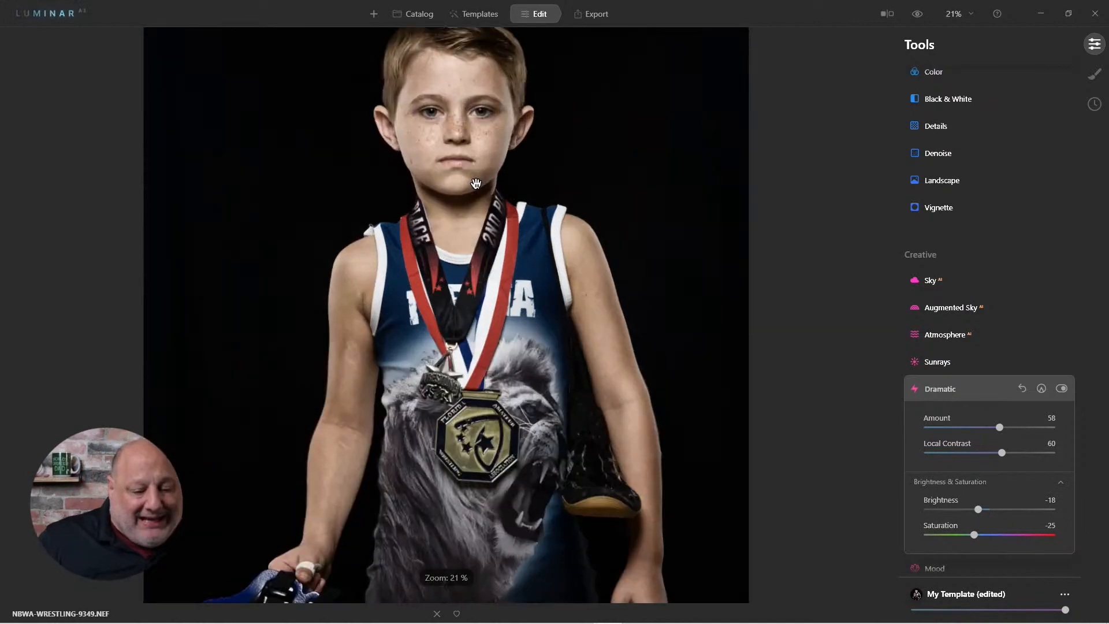
left_click_drag(476, 183, 476, 268)
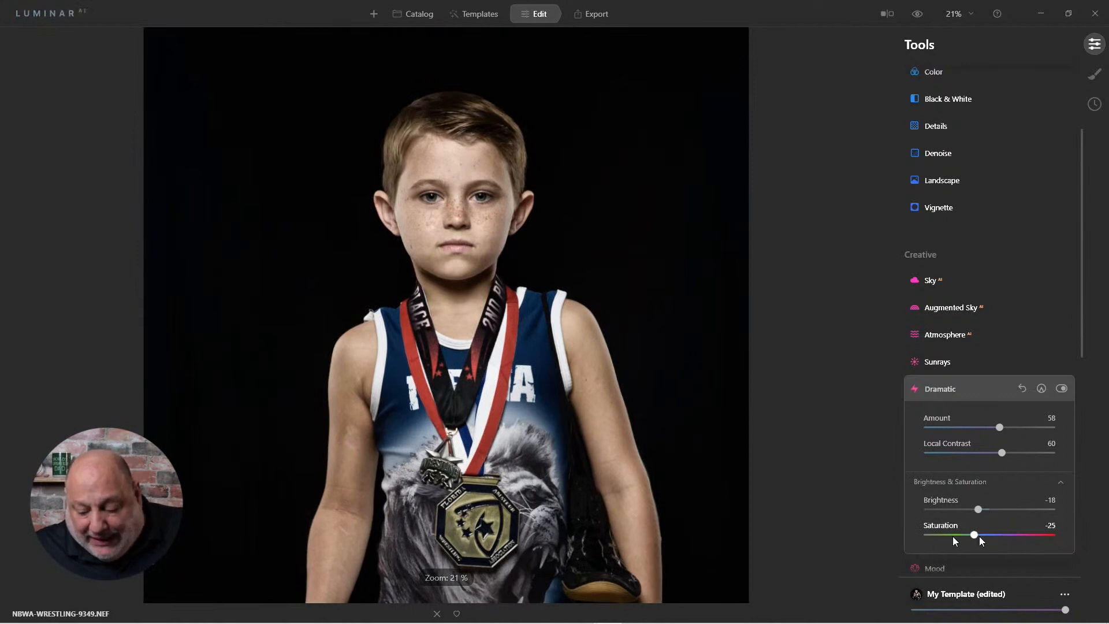
left_click_drag(979, 535, 1031, 539)
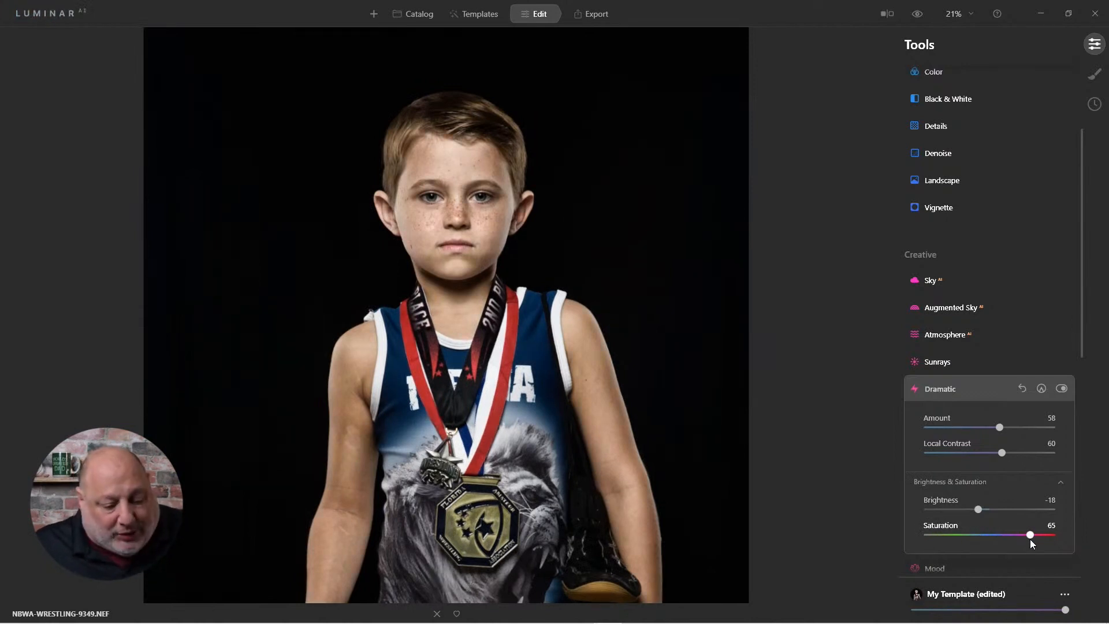
left_click_drag(1031, 539, 995, 543)
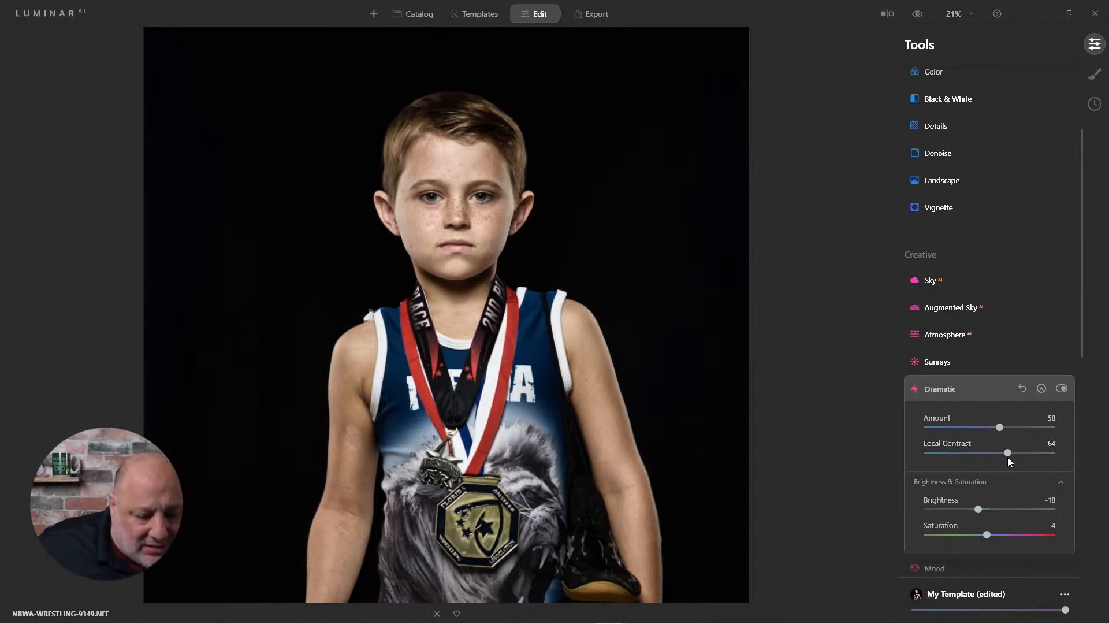
- Compare the edited portrait with its unedited version and close the Dramatic adjustments
left_click(919, 14)
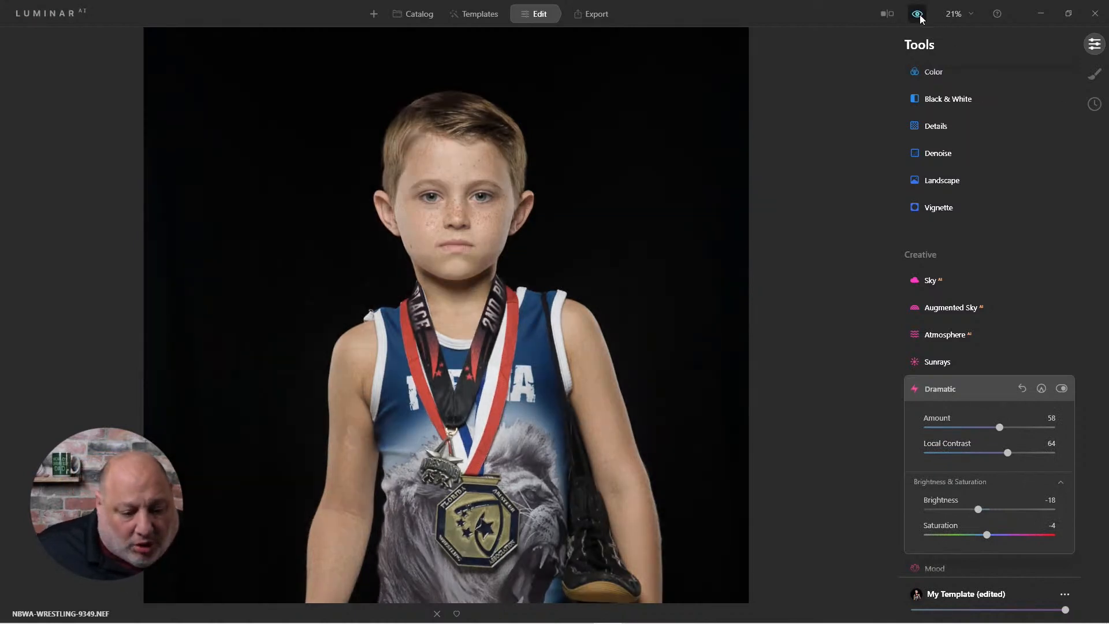
left_click(919, 15)
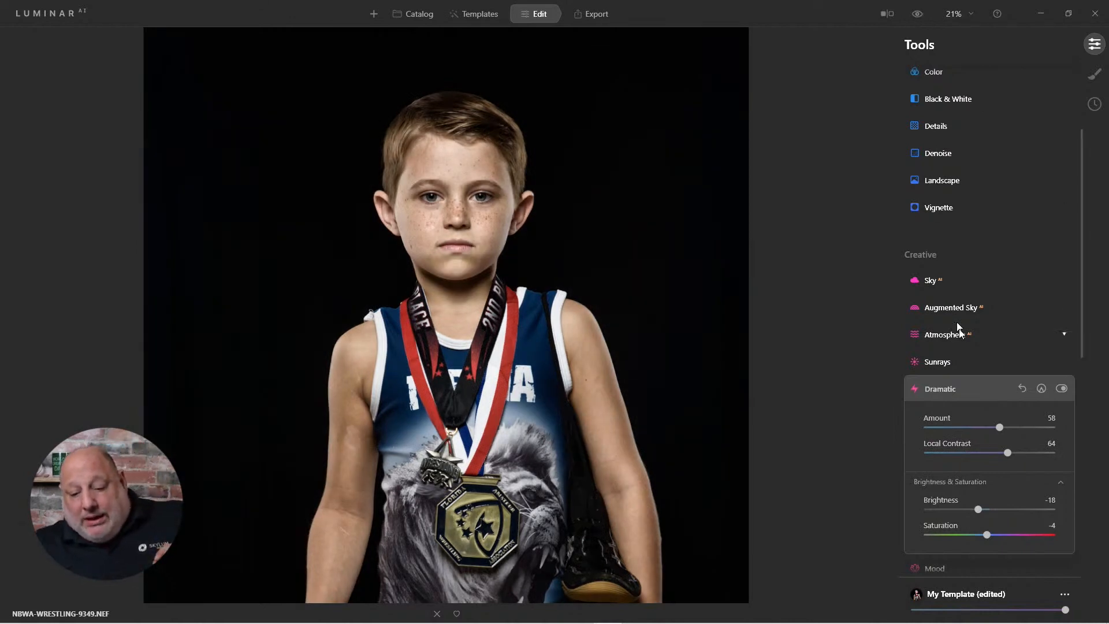
left_click(941, 387)
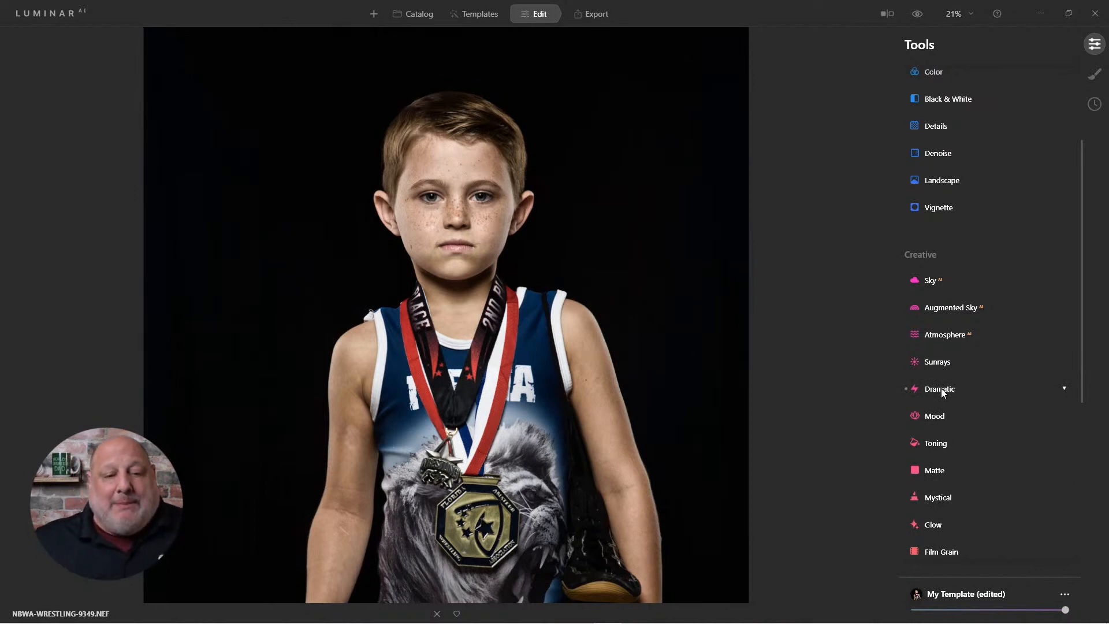
- Set Face Light to 6 in the portrait's Face AI adjustments
scroll(941, 389, "down", 5)
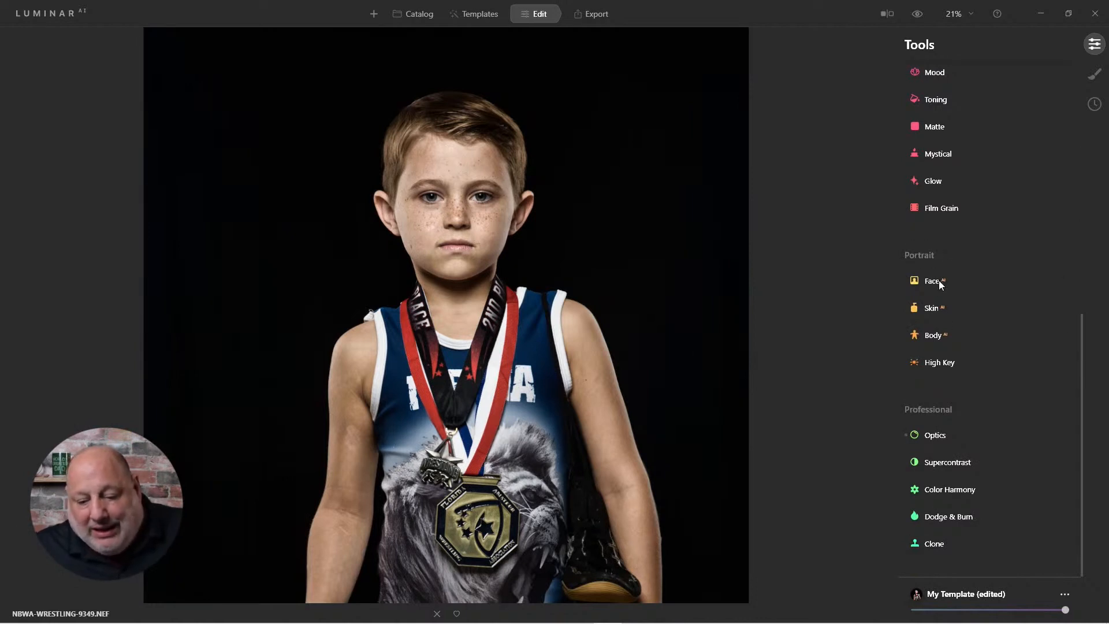
left_click(938, 279)
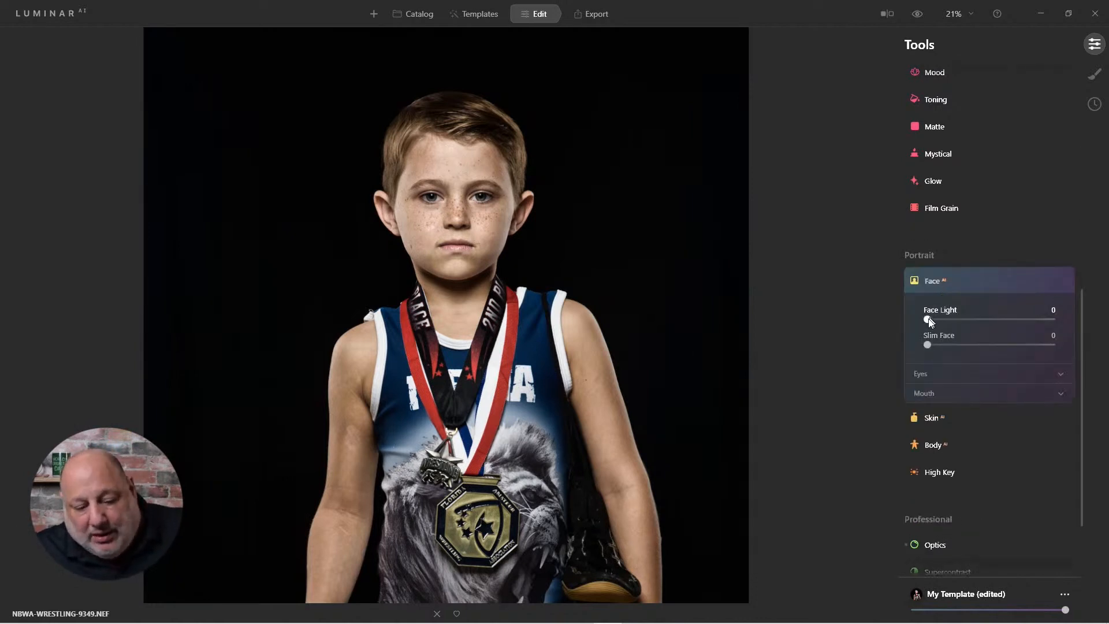
left_click_drag(928, 319, 937, 318)
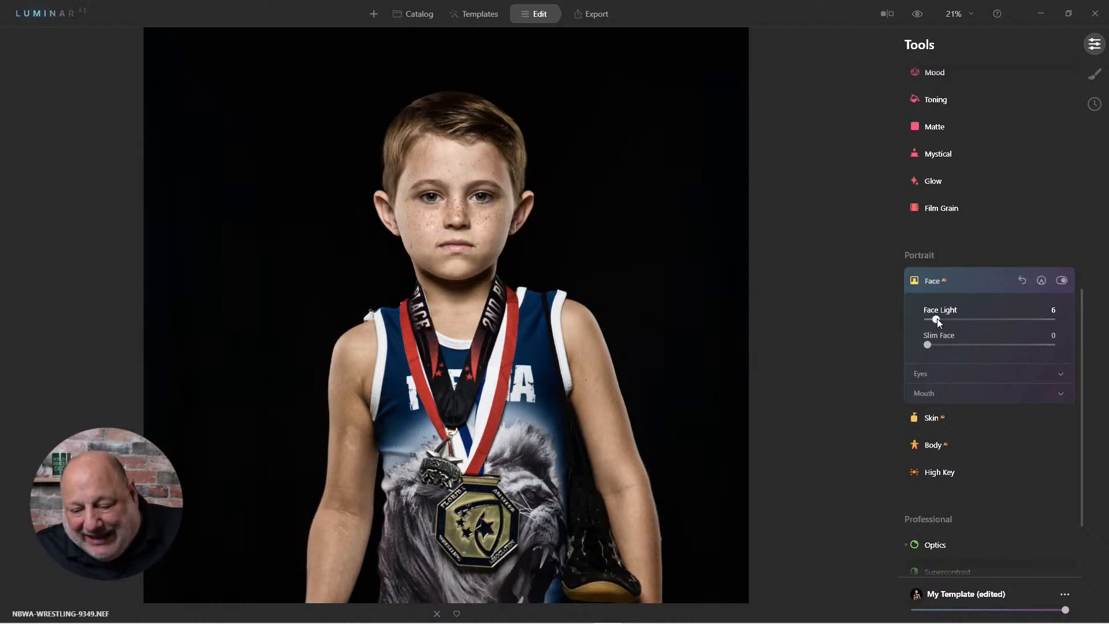
- Set Eye Enhancer to 76 and Dark Circles Removal to 45 in the Face AI eye adjustments
left_click(922, 375)
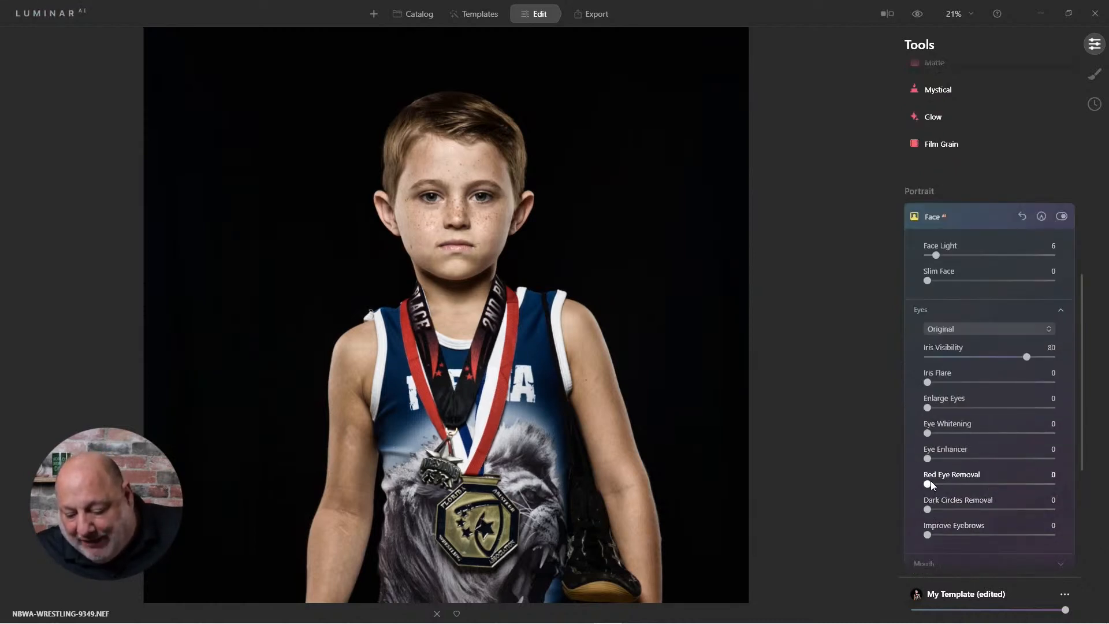
left_click_drag(929, 460, 1010, 460)
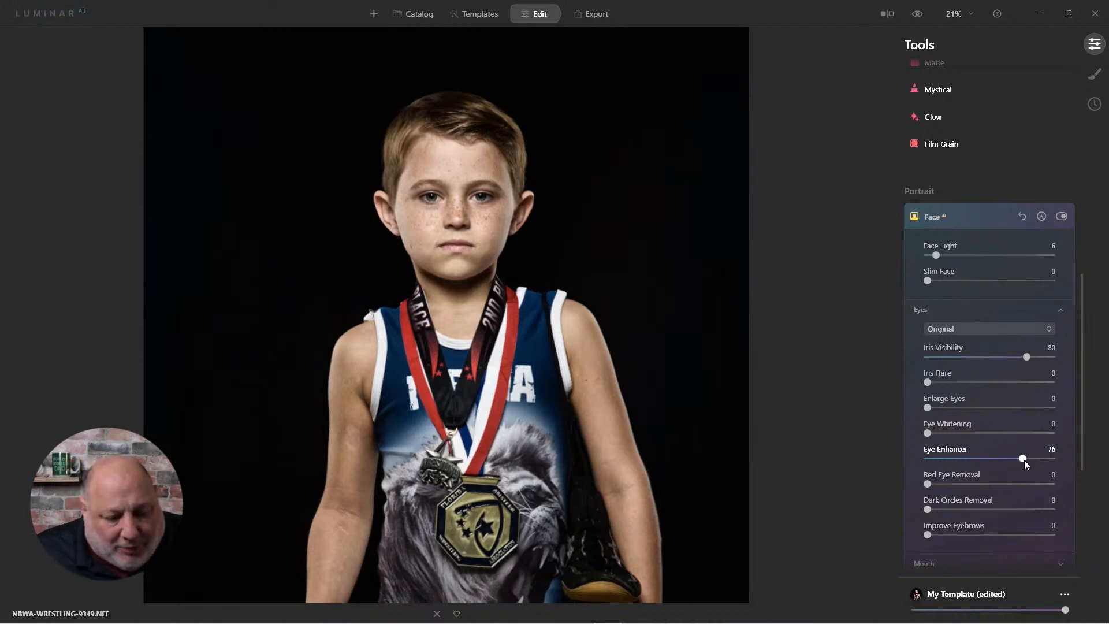
scroll(448, 186, "up", 3)
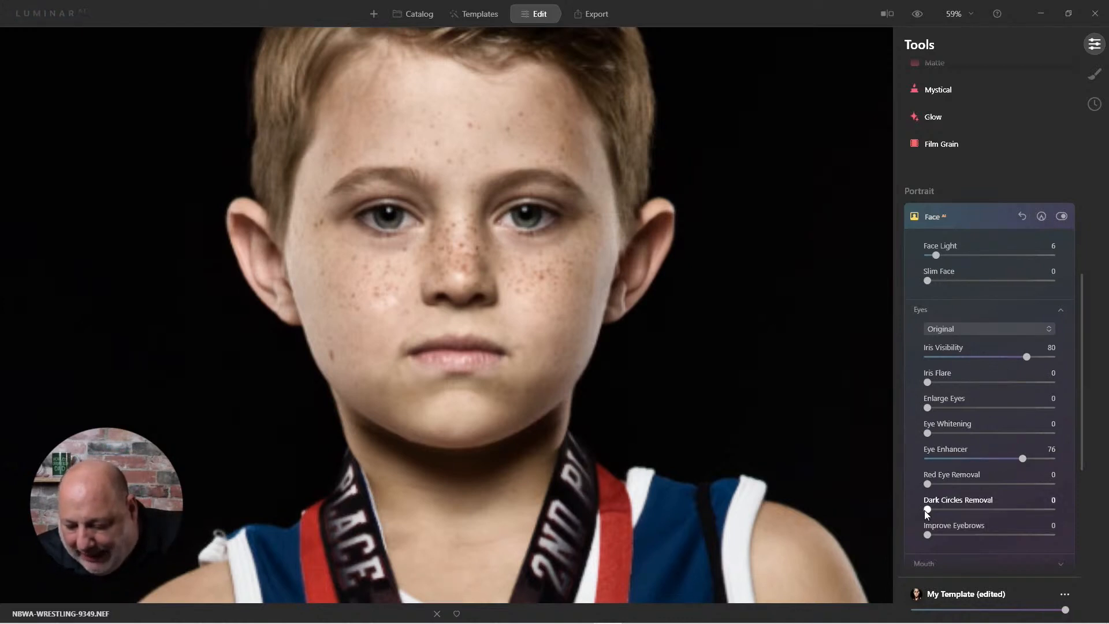
left_click_drag(927, 510, 983, 518)
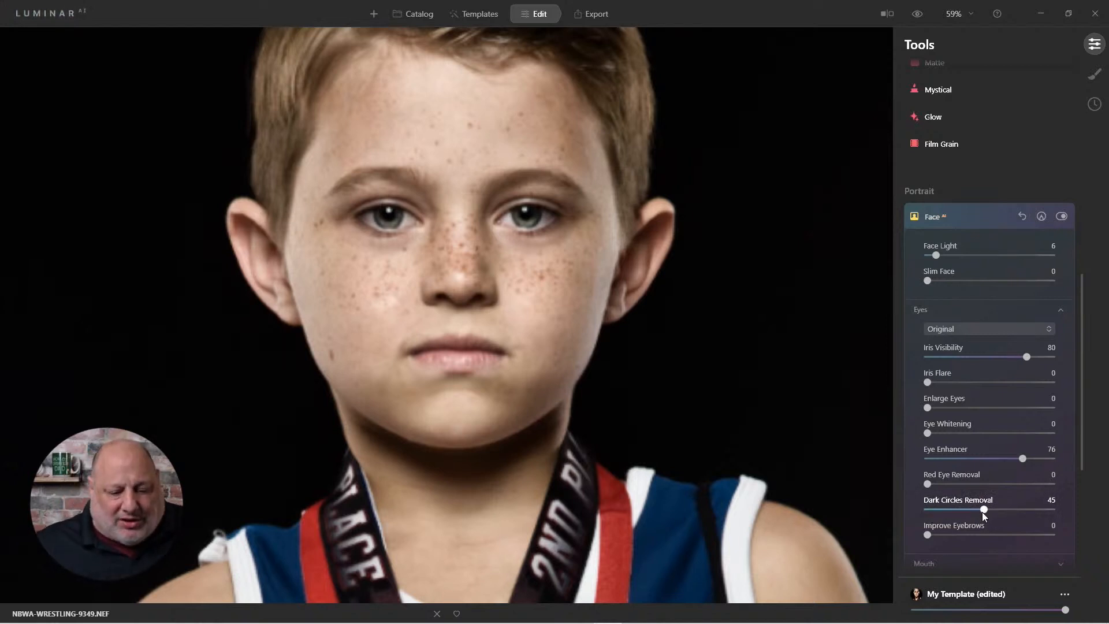
- Change the wrestler's eye color to Blue with Iris Flare at 68 and Iris Visibility at 13
left_click(974, 331)
left_click(962, 367)
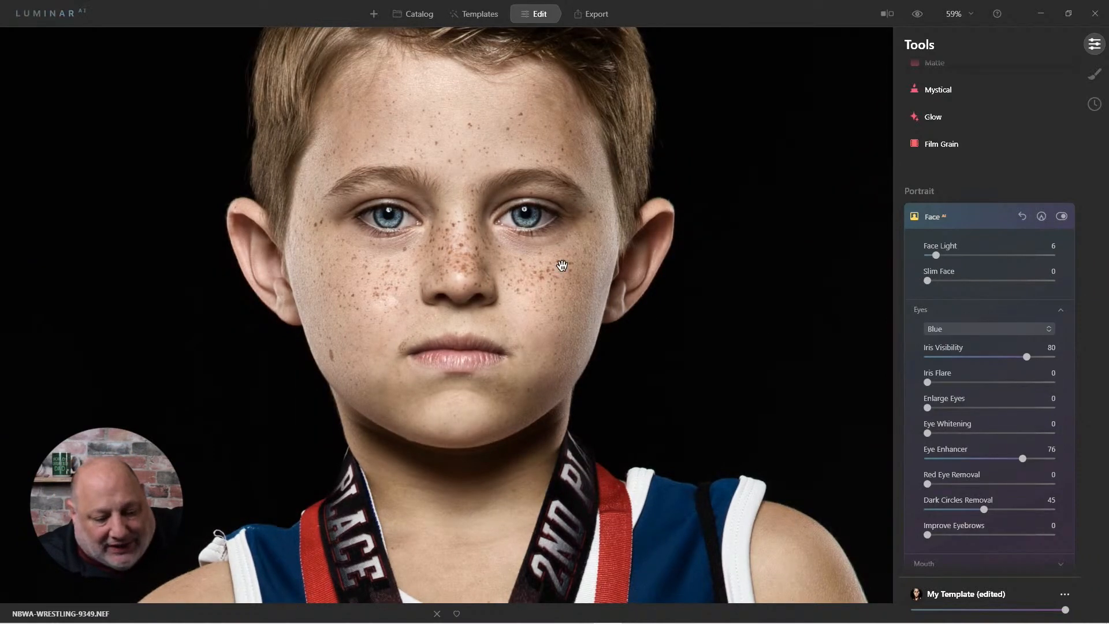
left_click_drag(1027, 357, 1012, 385)
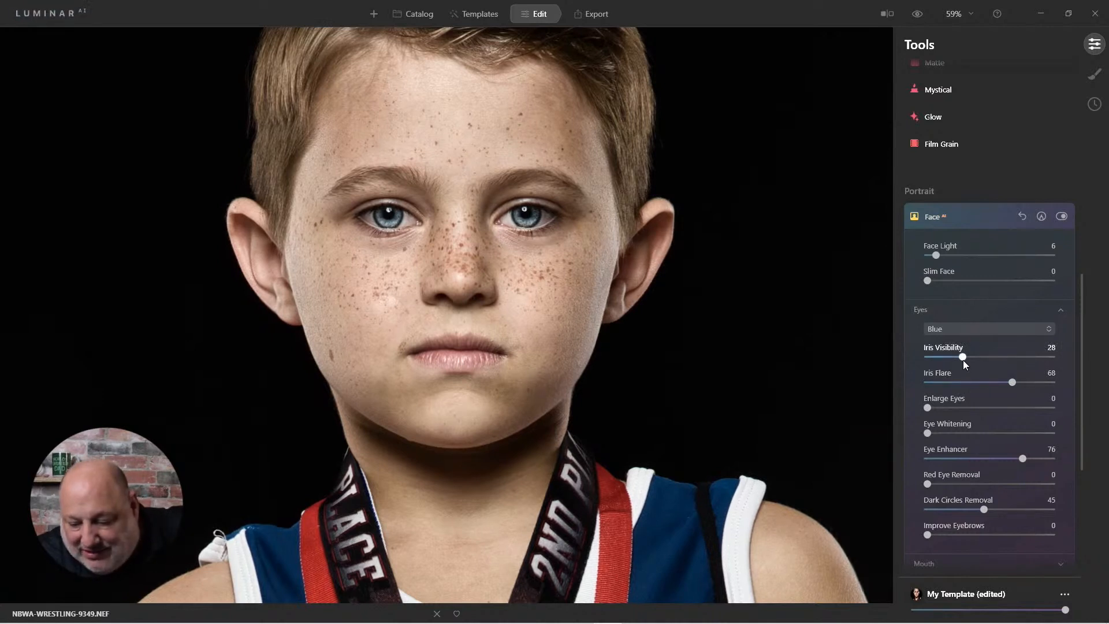
left_click_drag(963, 359, 944, 363)
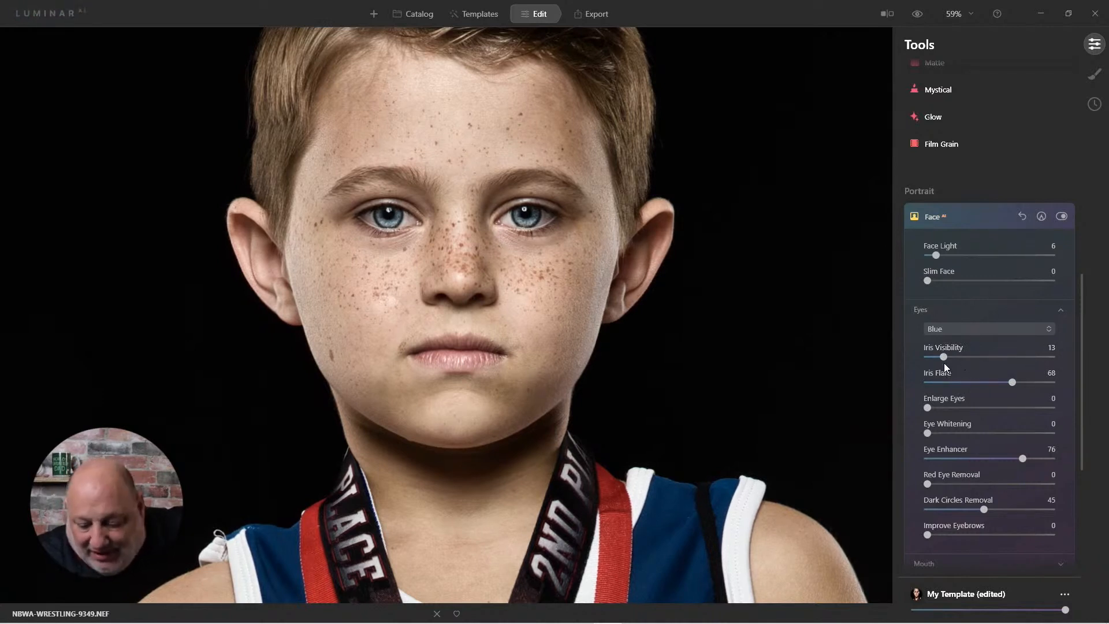
- Smooth the wrestler's face with Skin AI at an Amount of 51 and inspect the skin up close
scroll(947, 506, "down", 3)
scroll(947, 507, "down", 2)
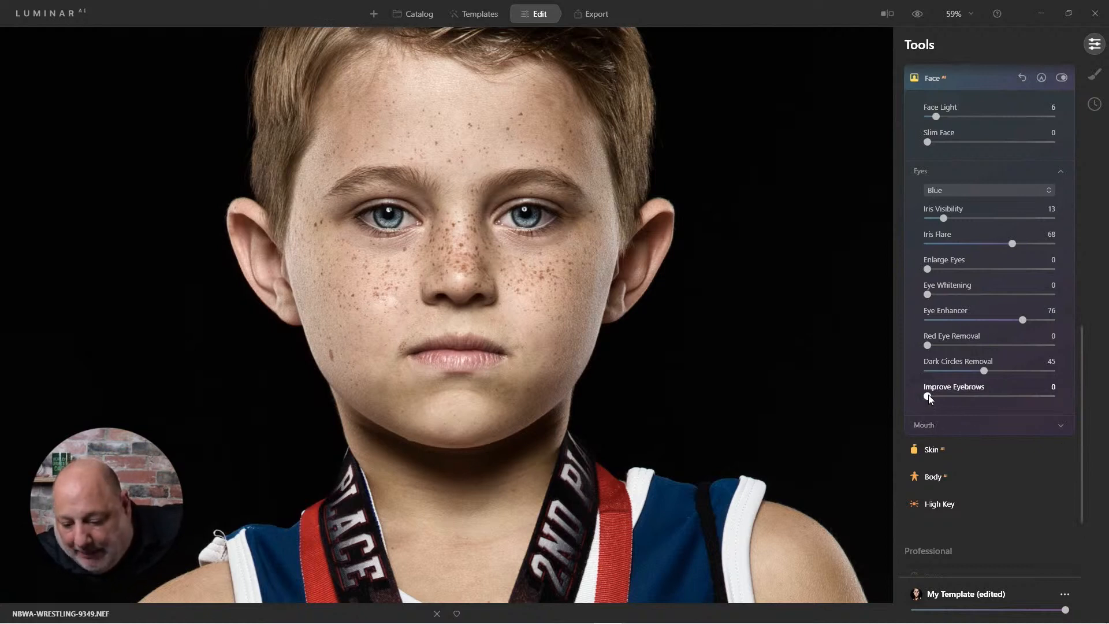
left_click(930, 450)
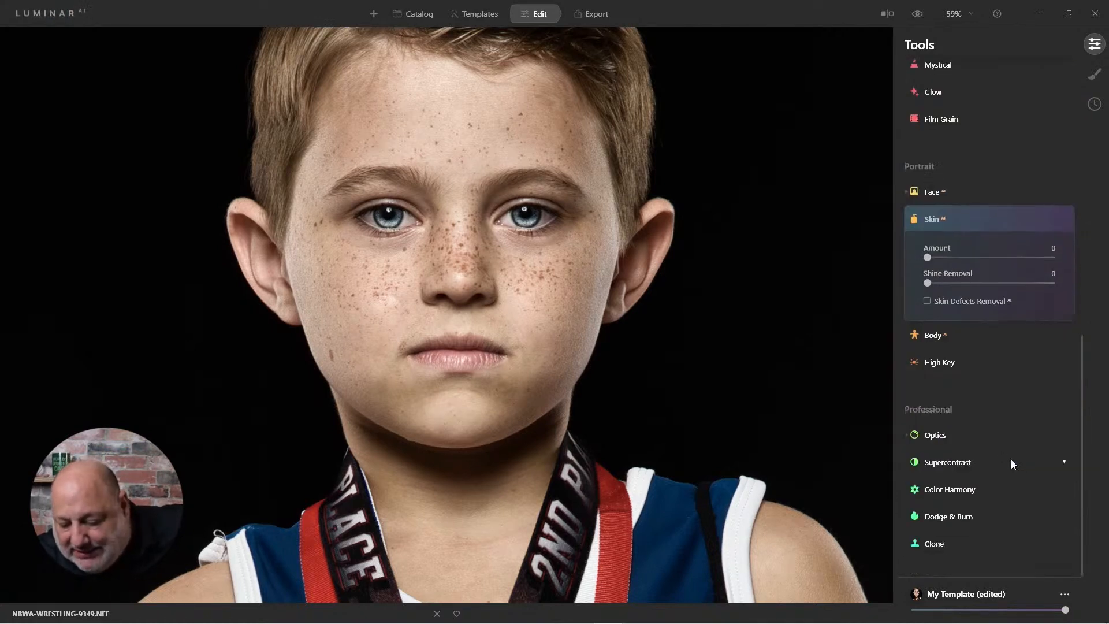
left_click_drag(925, 257, 990, 261)
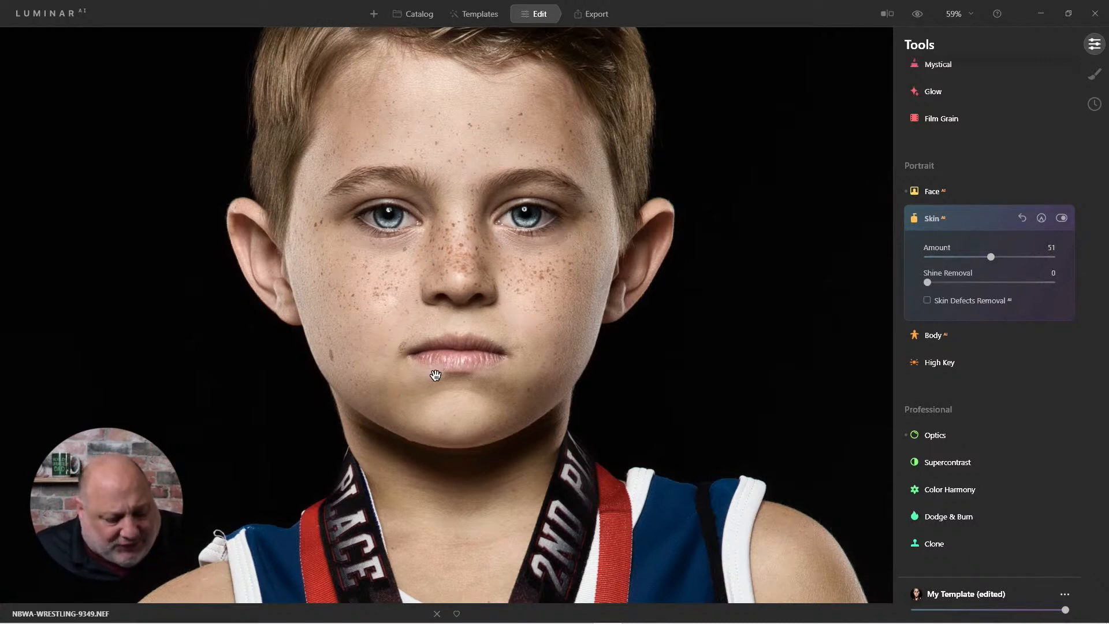
left_click_drag(549, 492, 492, 521)
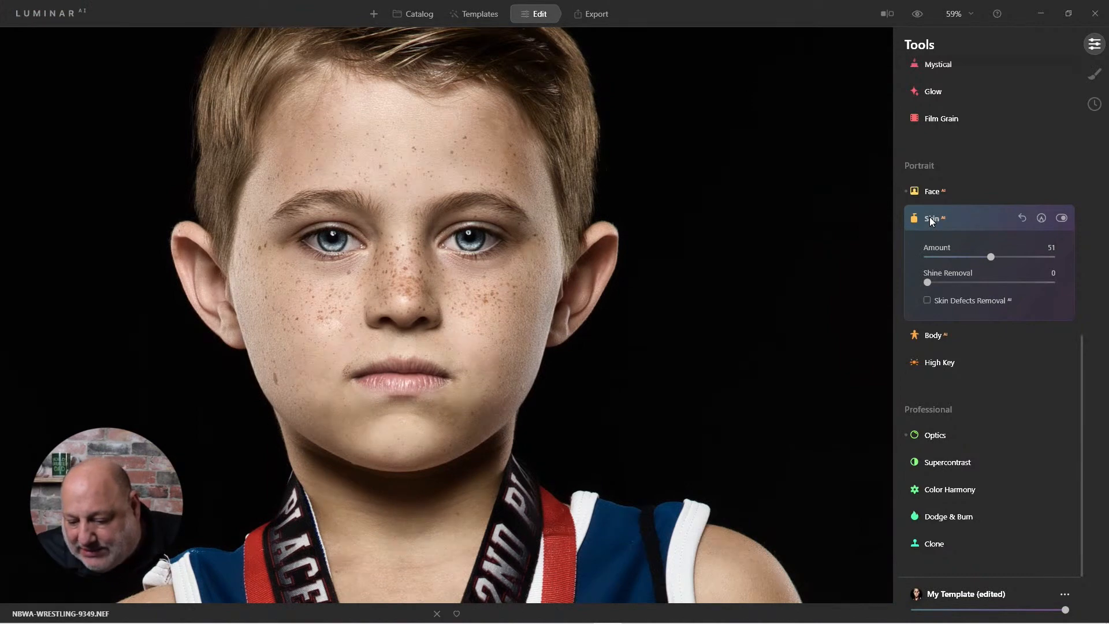
- Set the Body AI Shape to -79, trying both extremes and comparing the body with the effect off and on
left_click(923, 334)
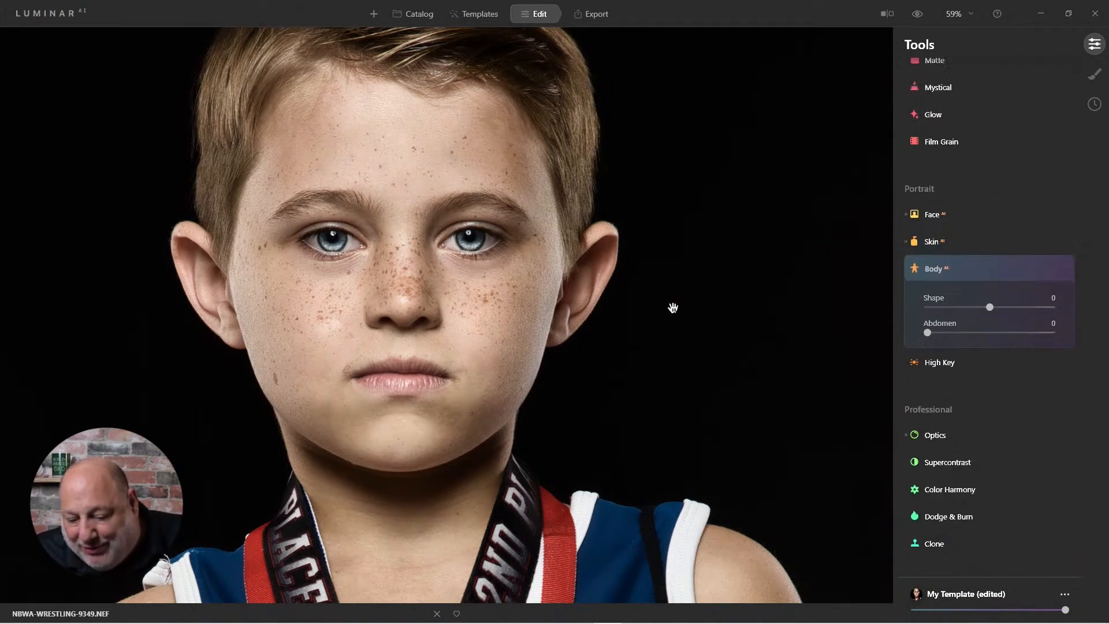
left_click(550, 292)
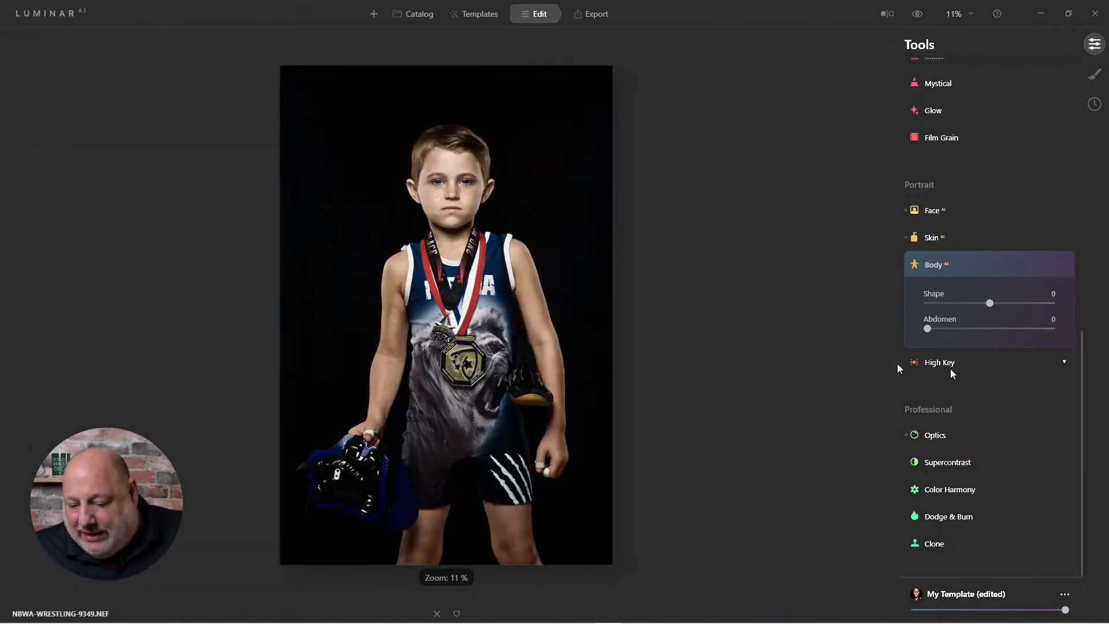
left_click_drag(990, 303, 1056, 317)
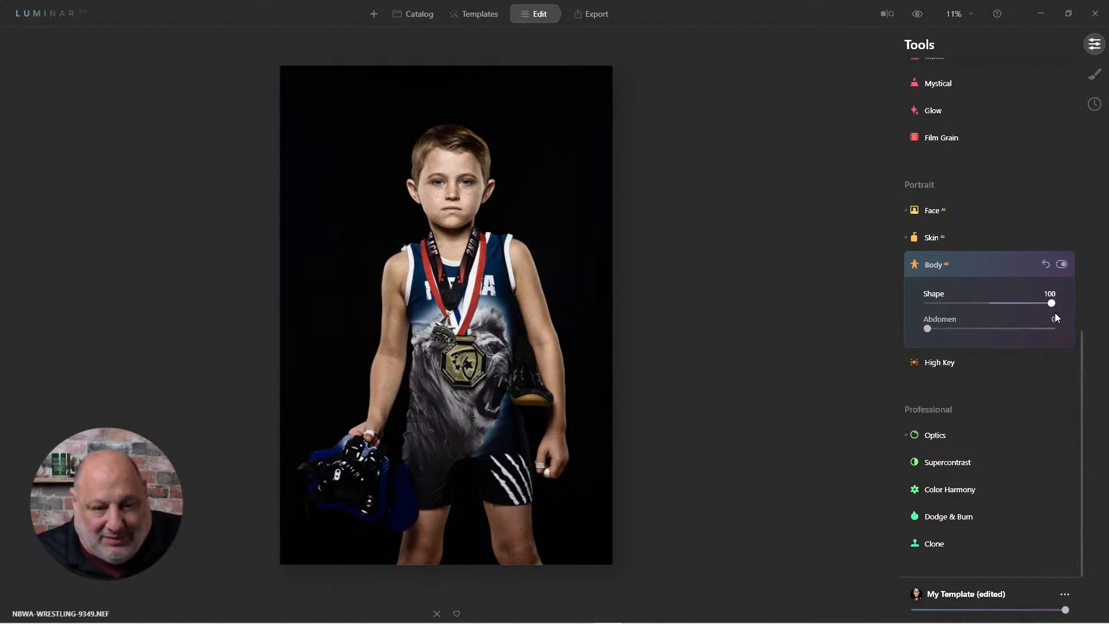
left_click_drag(1055, 313, 933, 314)
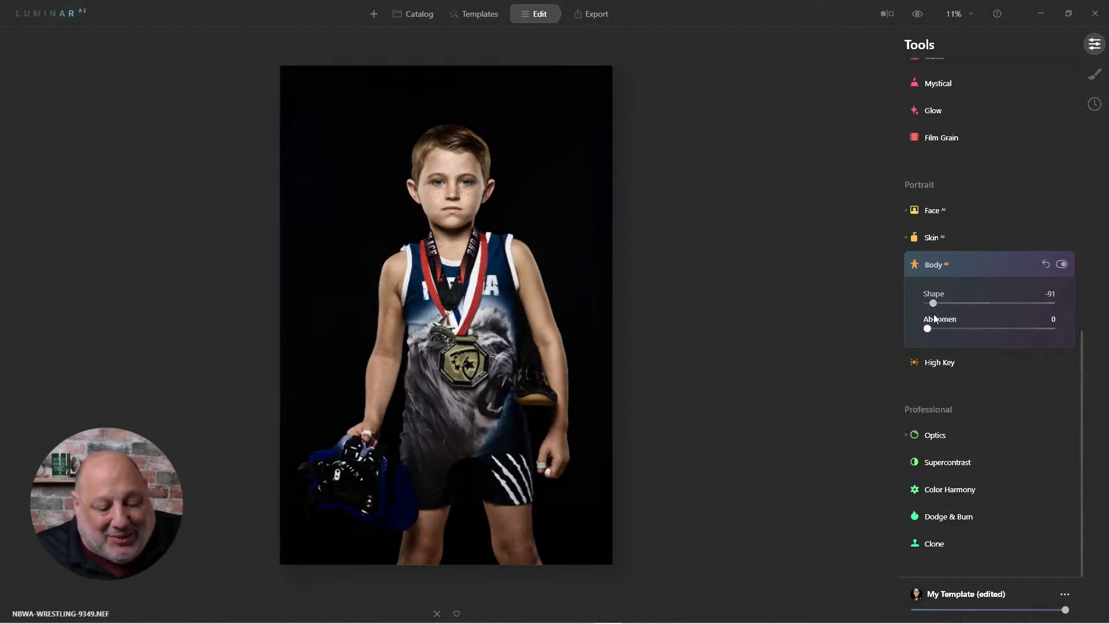
left_click(1061, 265)
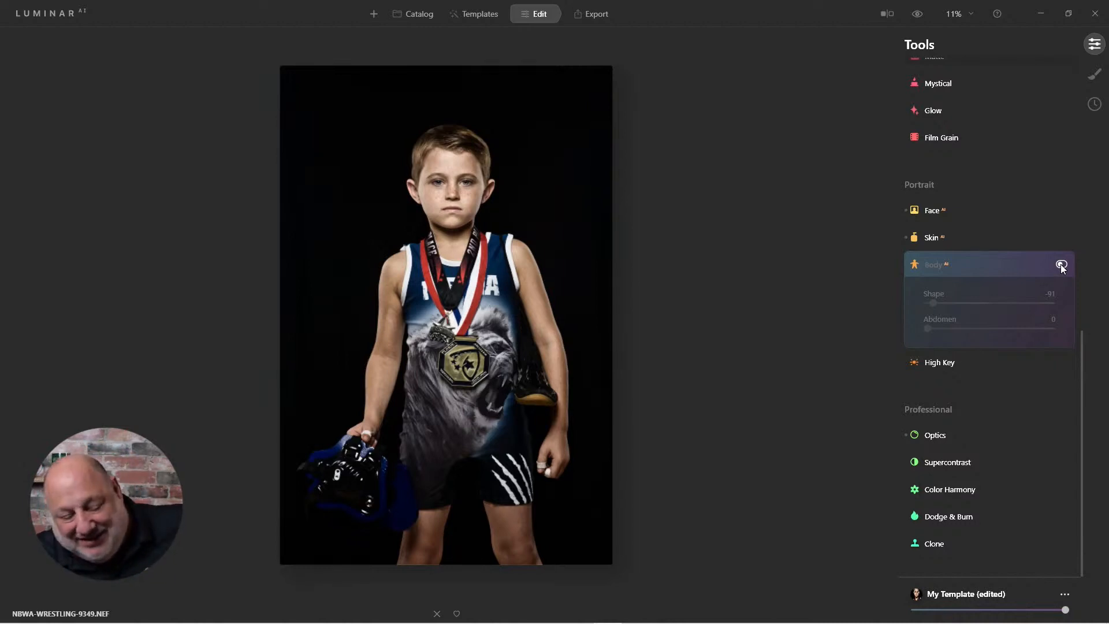
left_click(1061, 265)
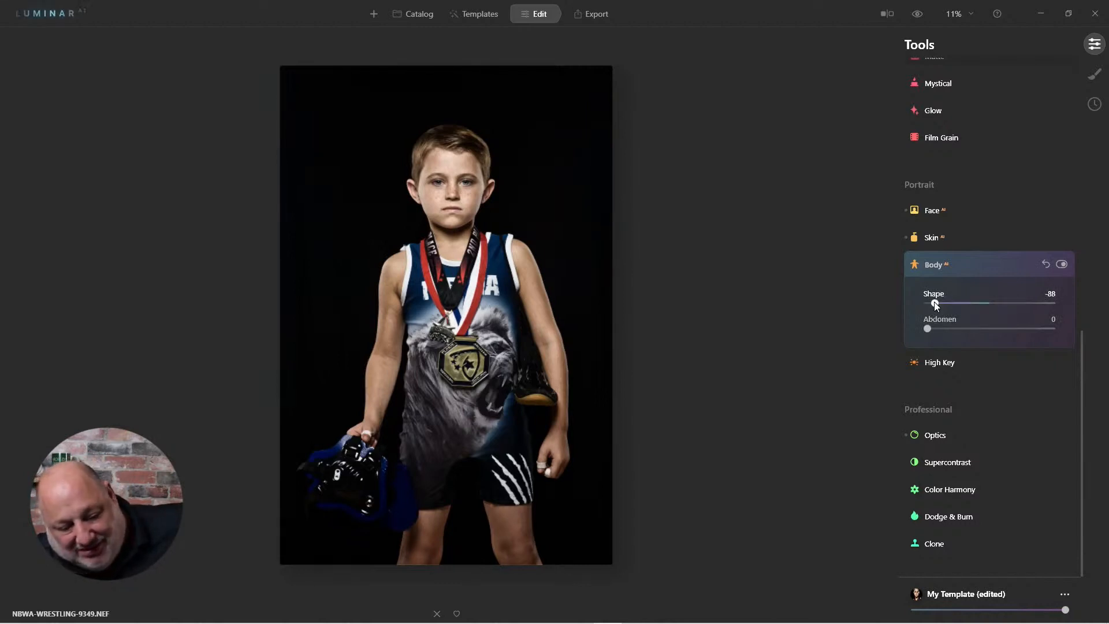
left_click_drag(934, 302, 940, 303)
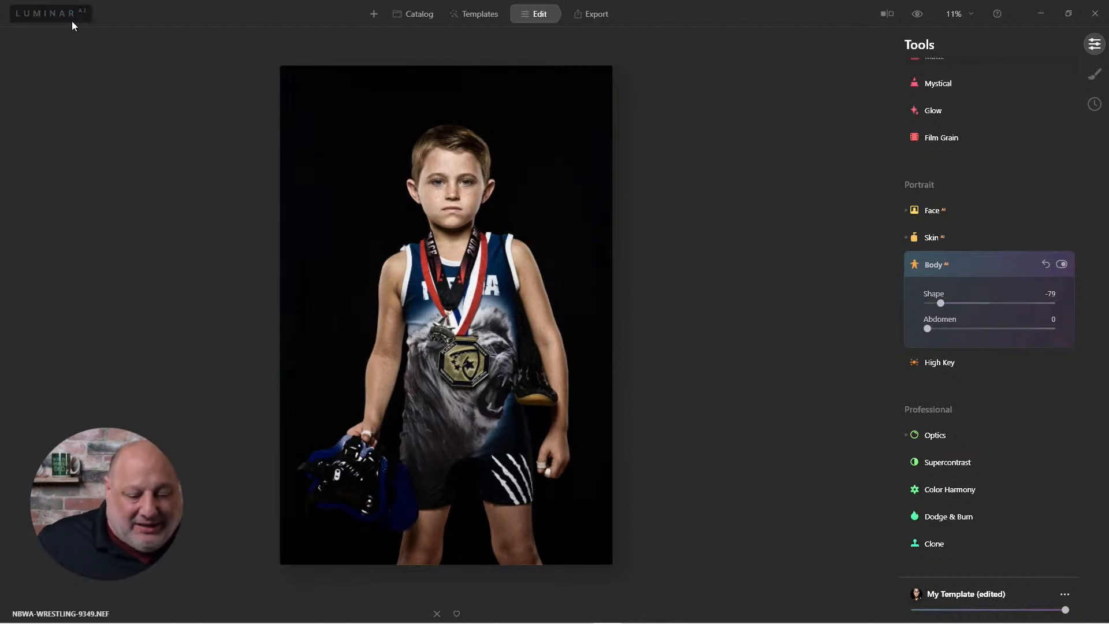
- Compare the full-body portrait before and after all the adjustments
left_click(921, 19)
left_click(920, 18)
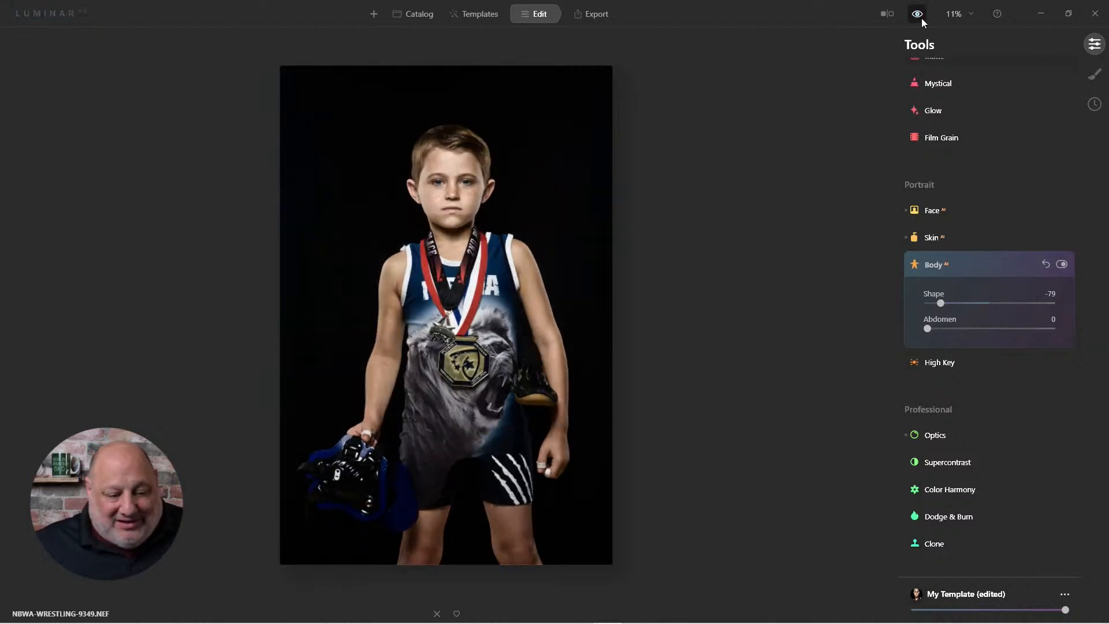
left_click(921, 19)
left_click(921, 19)
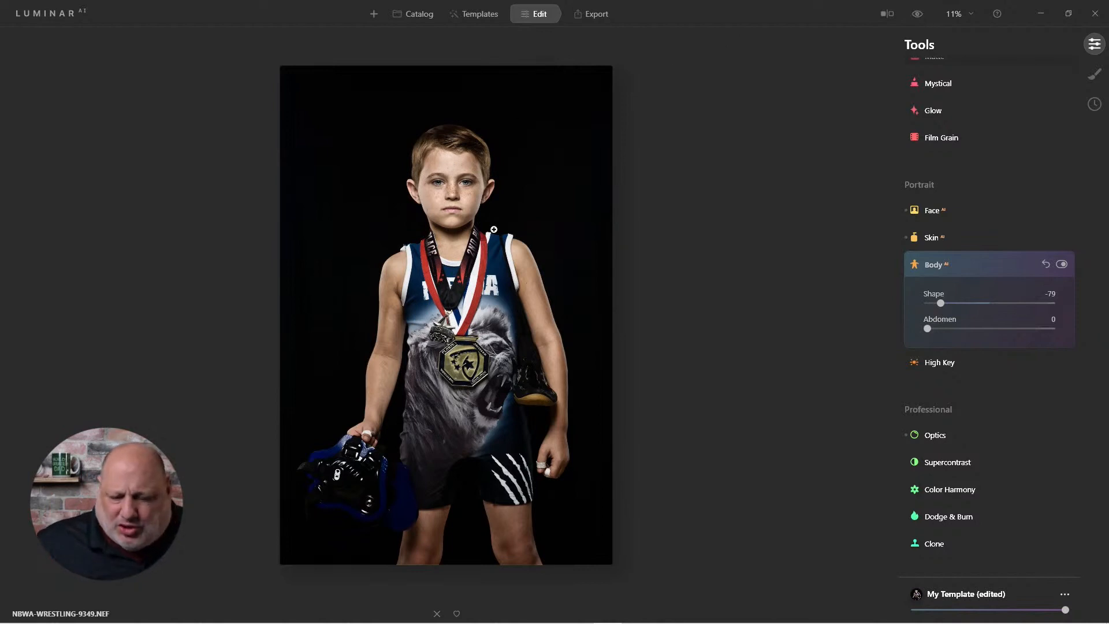
- Review the wrestler portrait up close, view the edited football player photo from the Sports folder, and reopen NBWA-Wrestling-9349.NEF for editing
key("ctrl+plus")
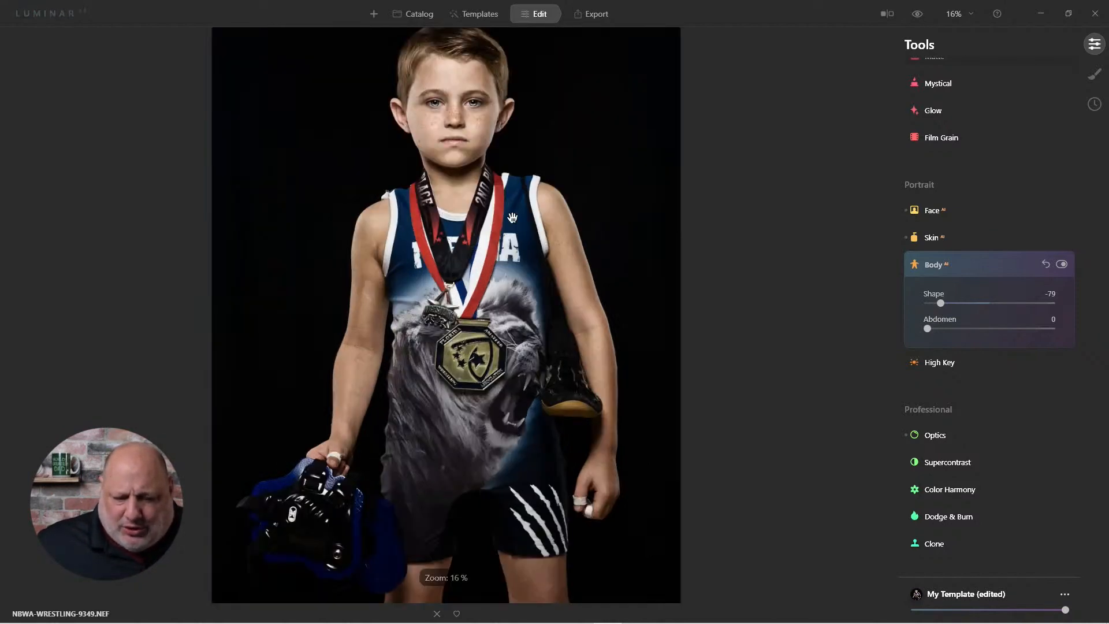
left_click_drag(532, 212, 515, 253)
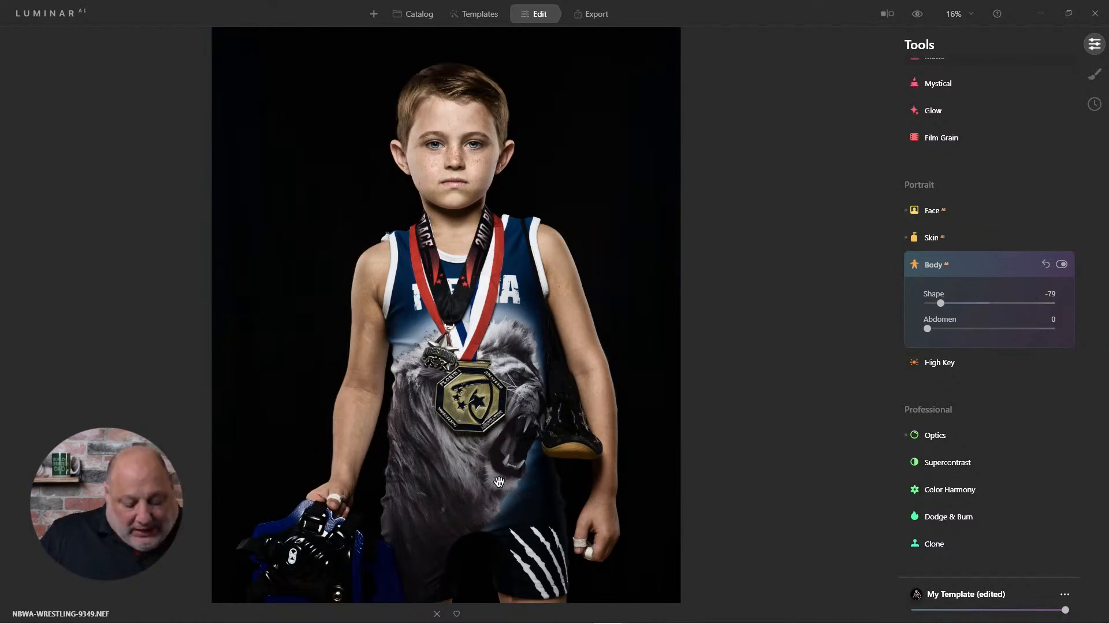
key("g")
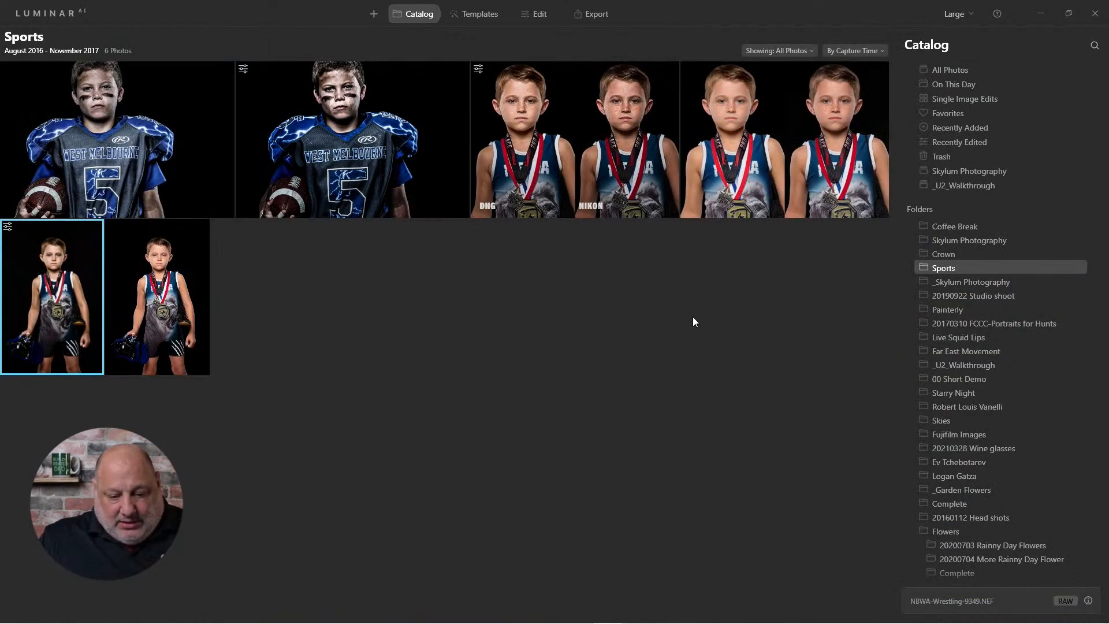
double_click(361, 142)
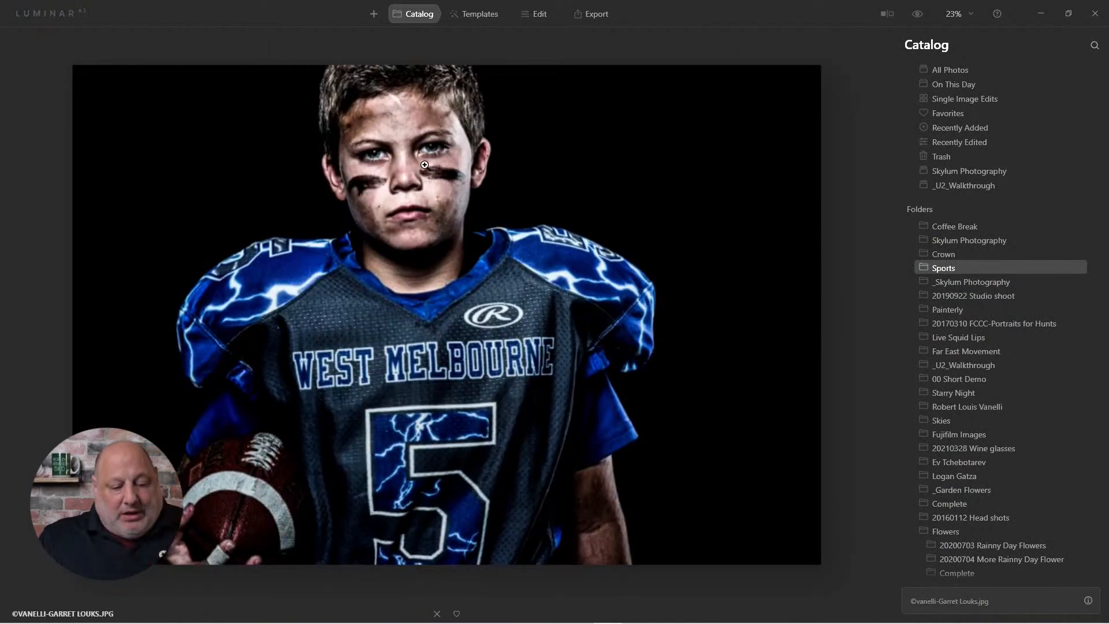
key("g")
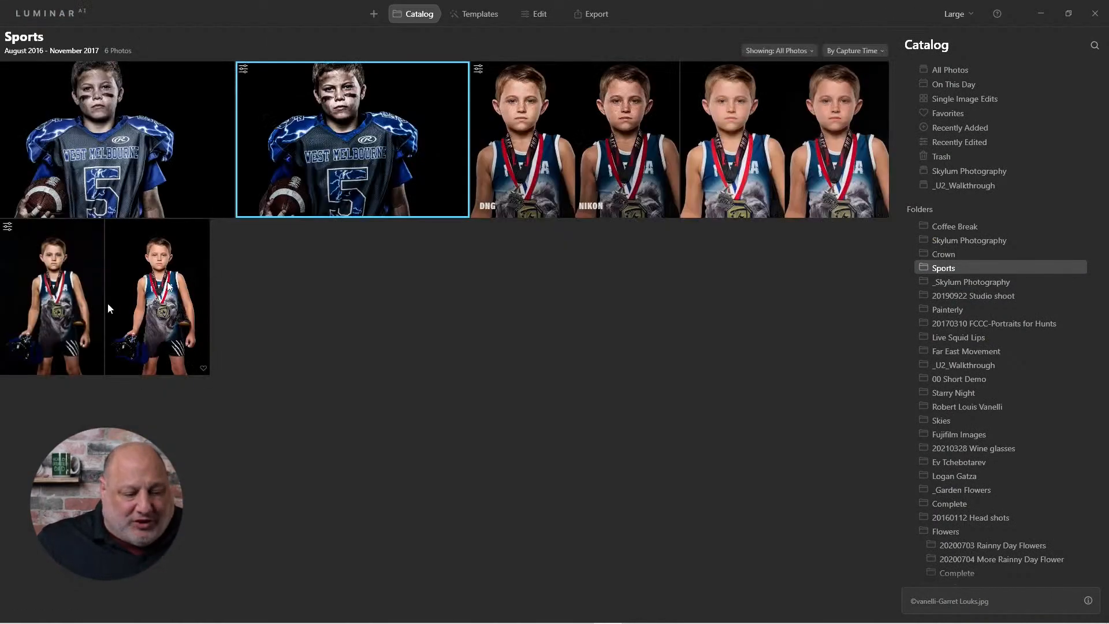
double_click(52, 277)
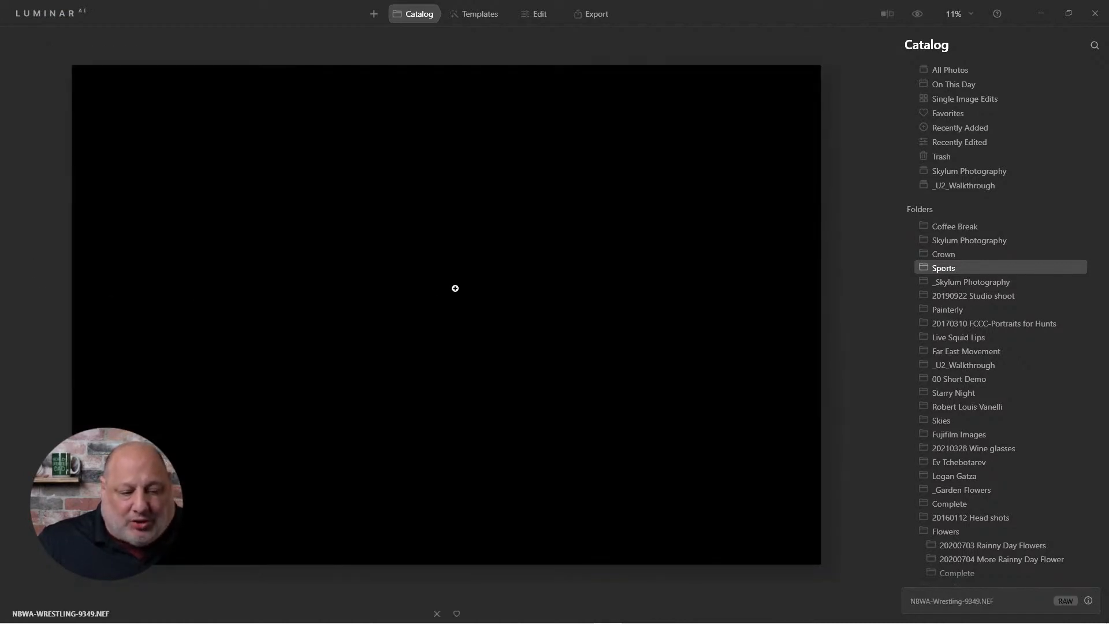
left_click(542, 15)
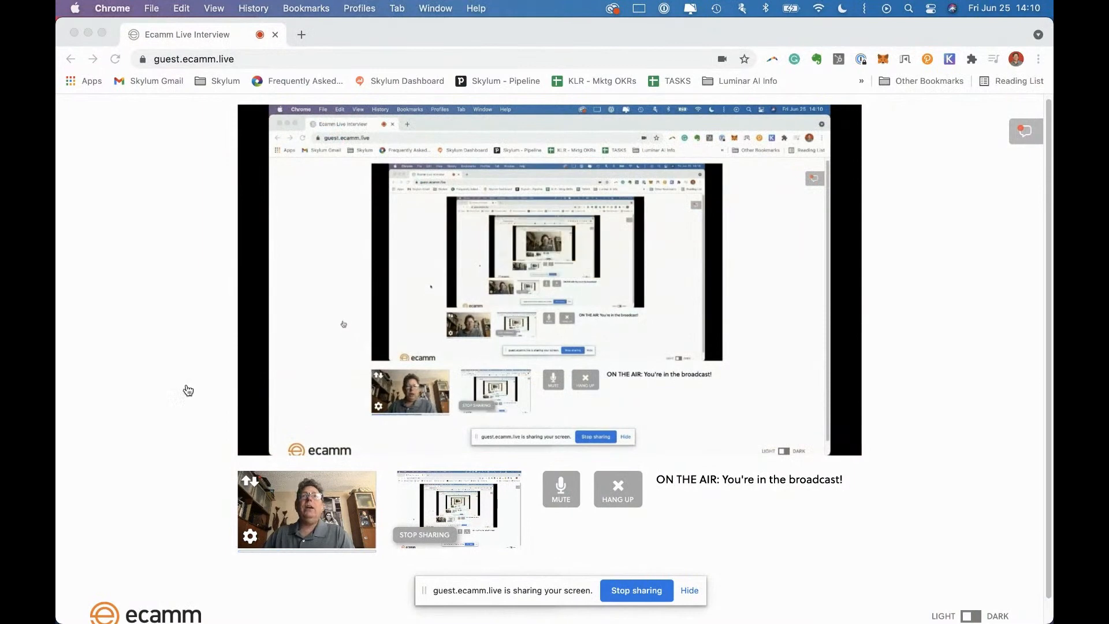
- Switch to the Luminar AI window and filter the KLR-2021 Demo Images folder to show only Favorites
key("super+Tab")
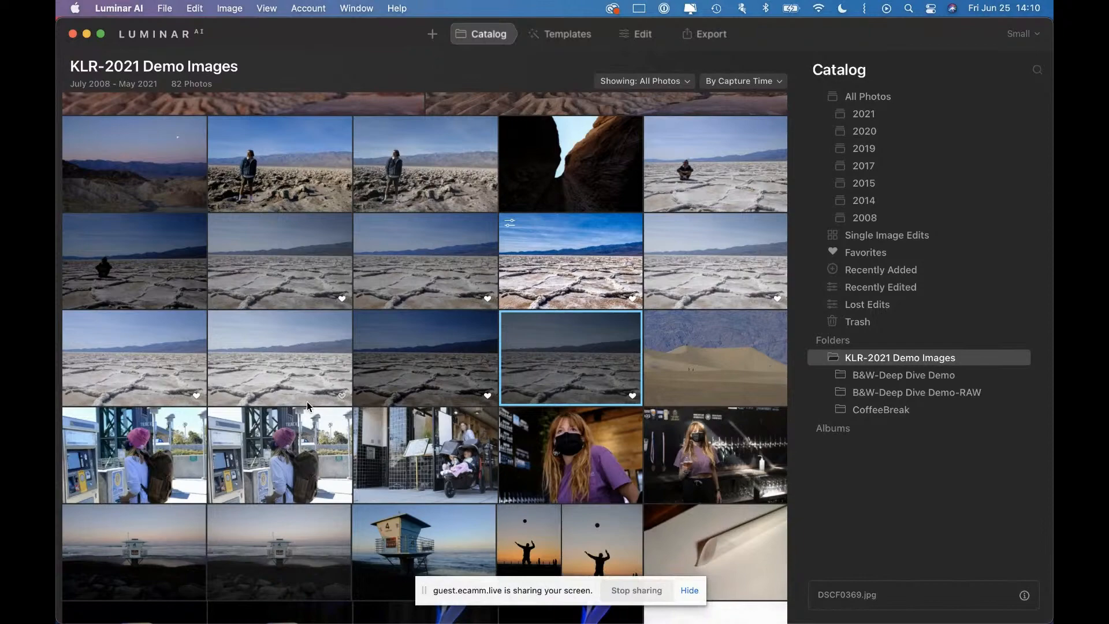
scroll(619, 369, "down", 15)
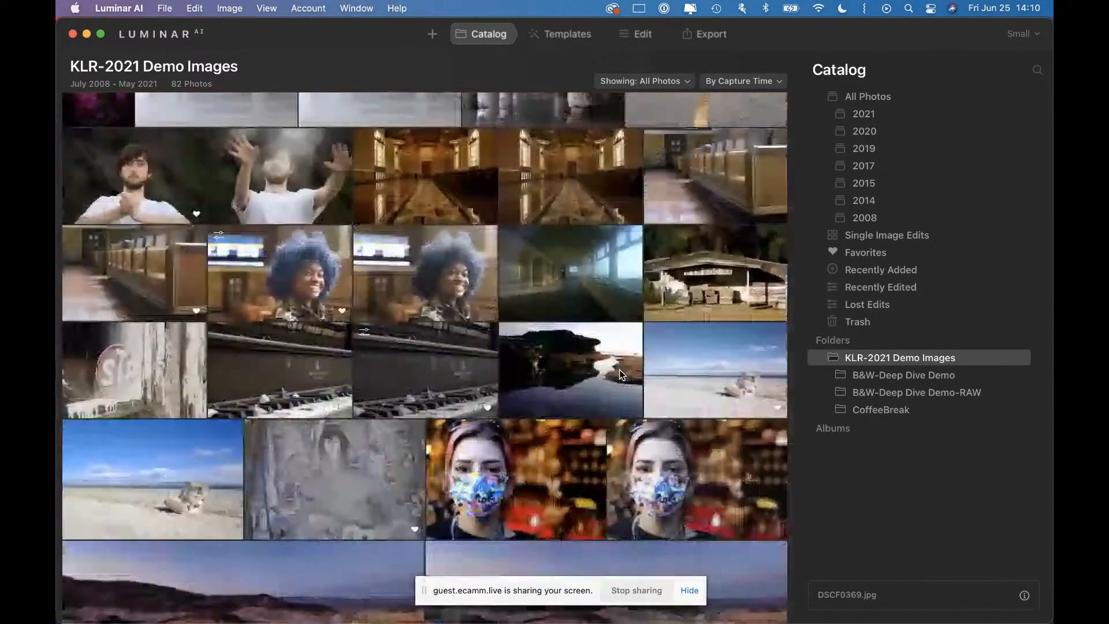
scroll(621, 374, "down", 2)
scroll(621, 374, "up", 2)
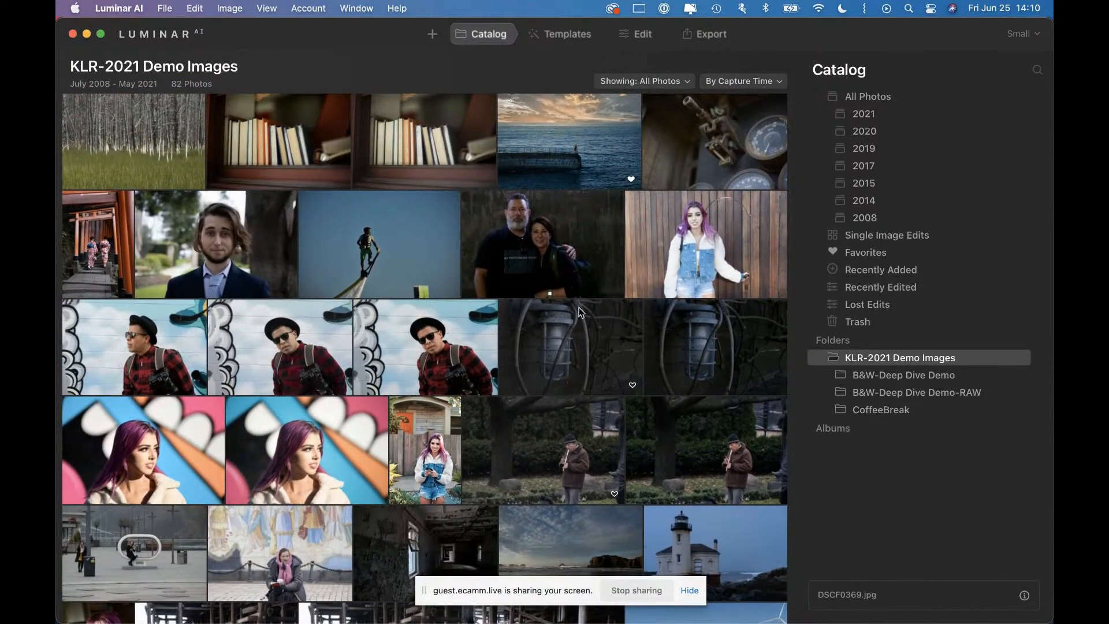
left_click(648, 84)
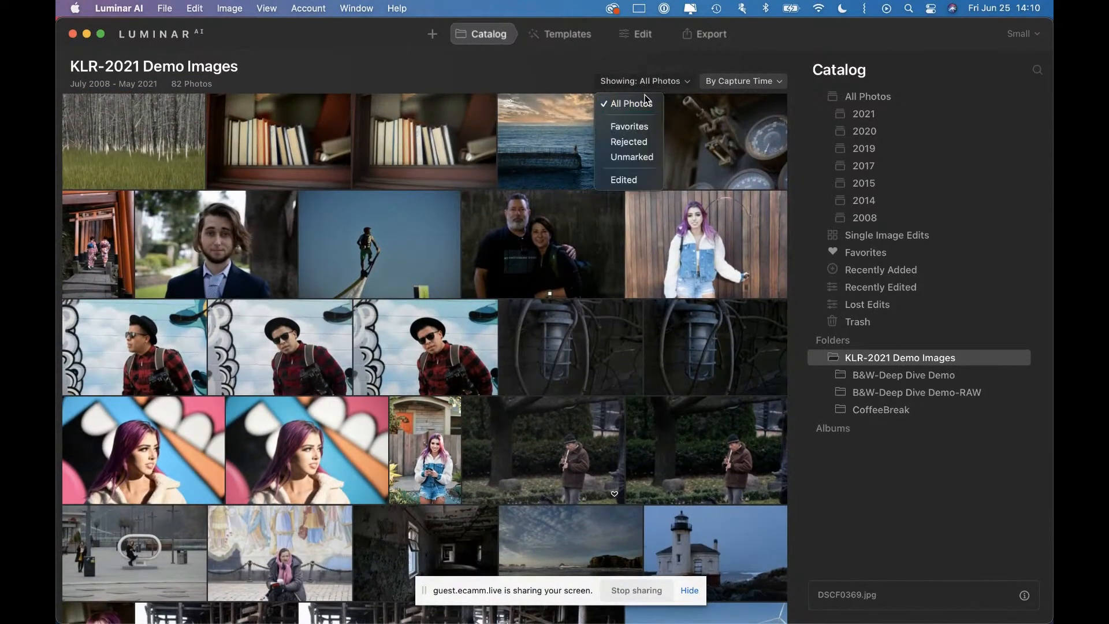
left_click(639, 128)
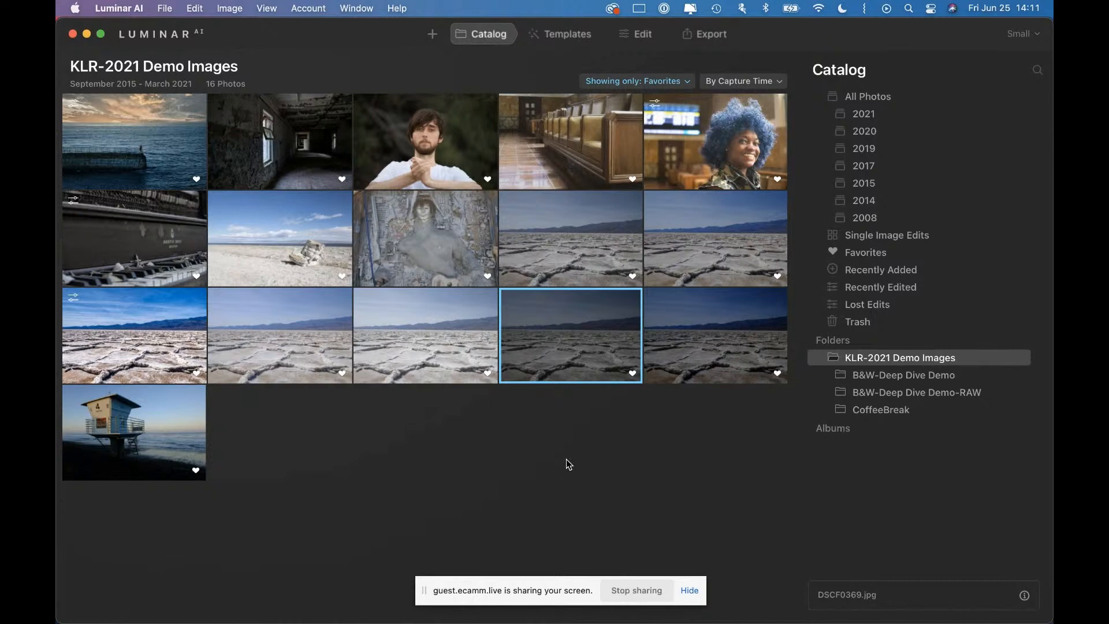
- Open the old piano photo DSCF0260.raf from the favorites and compare its edited and original versions
left_click(183, 259)
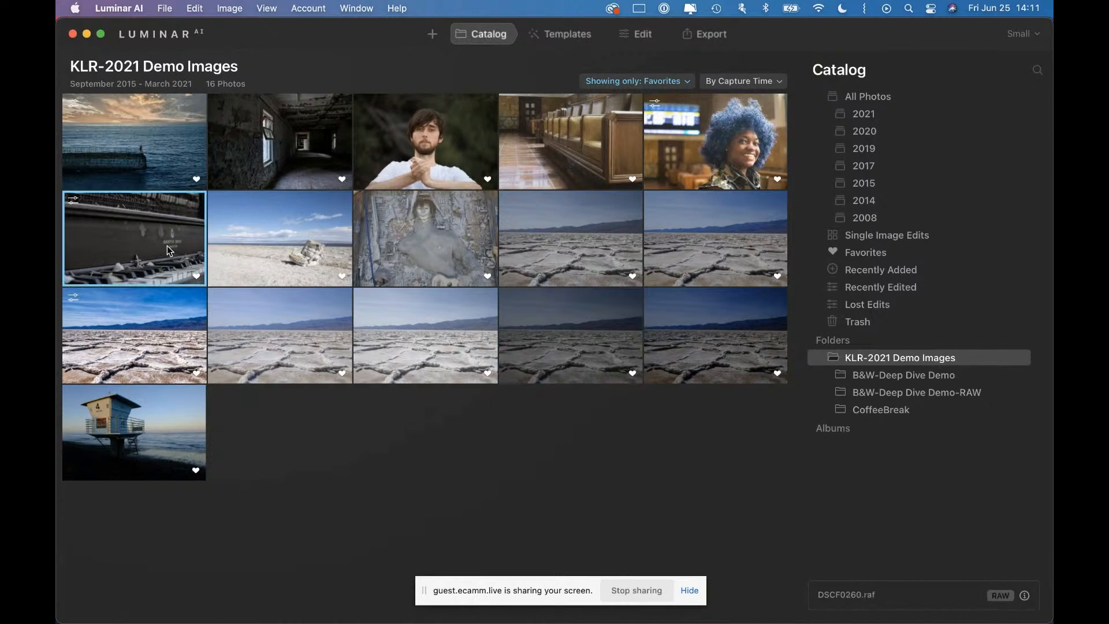
double_click(165, 244)
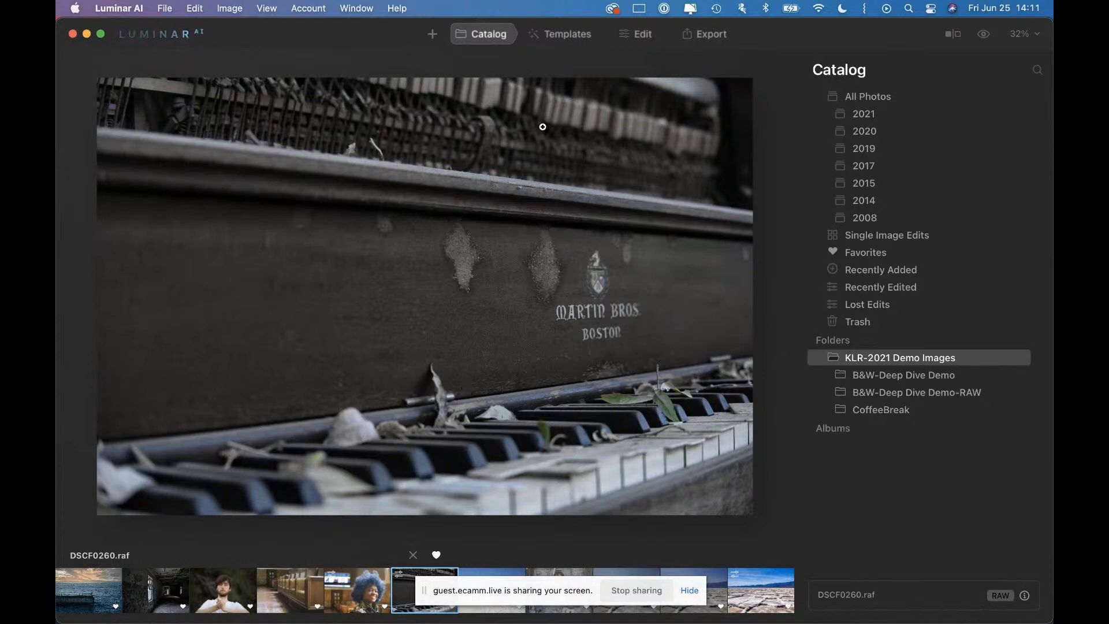
left_click(982, 35)
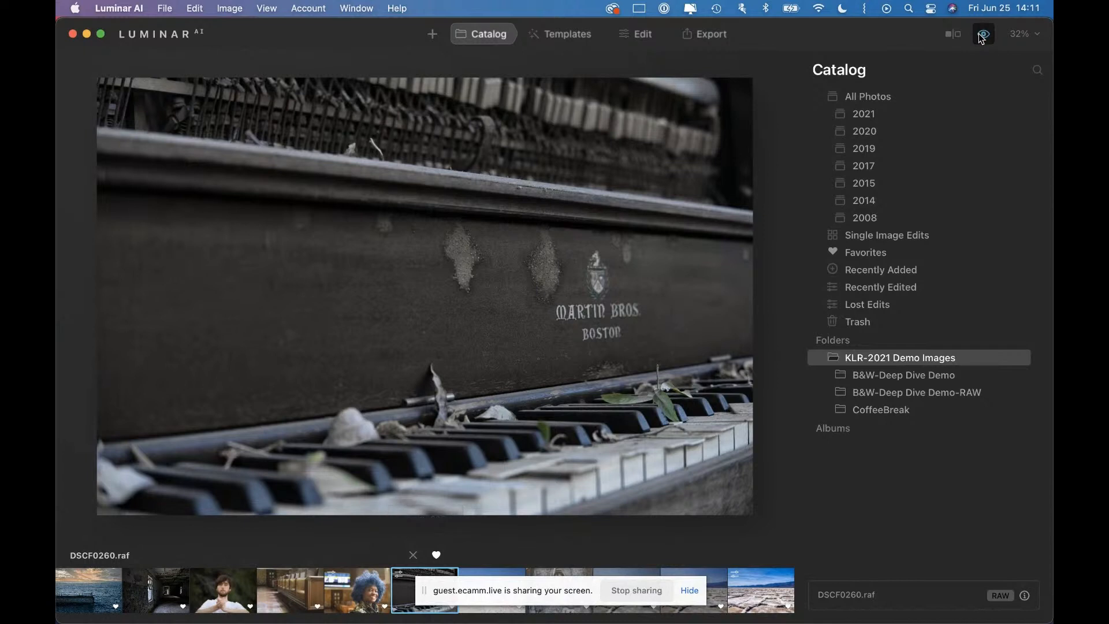
left_click(982, 36)
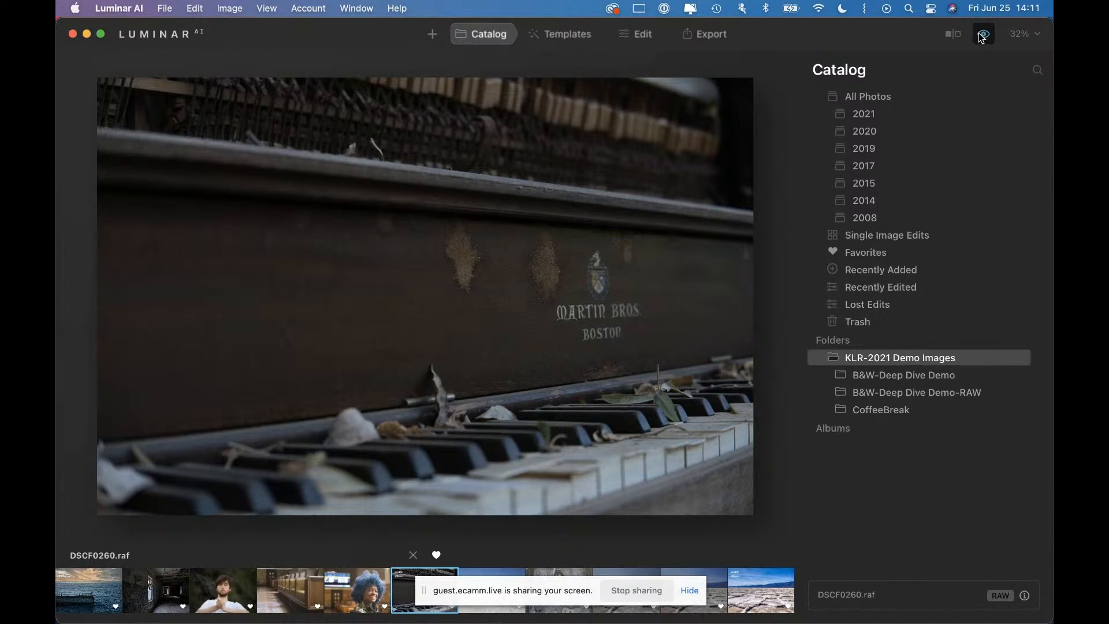
left_click(982, 36)
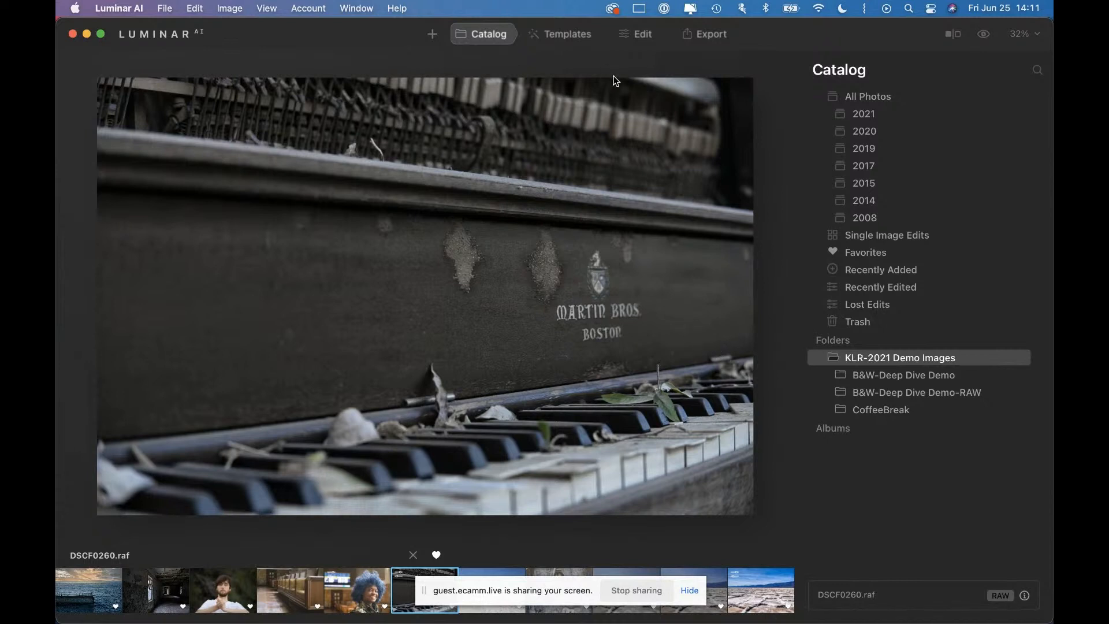
- Revert the piano photo to its original state from its edit history and set Enhance Accent AI to 24
left_click(636, 35)
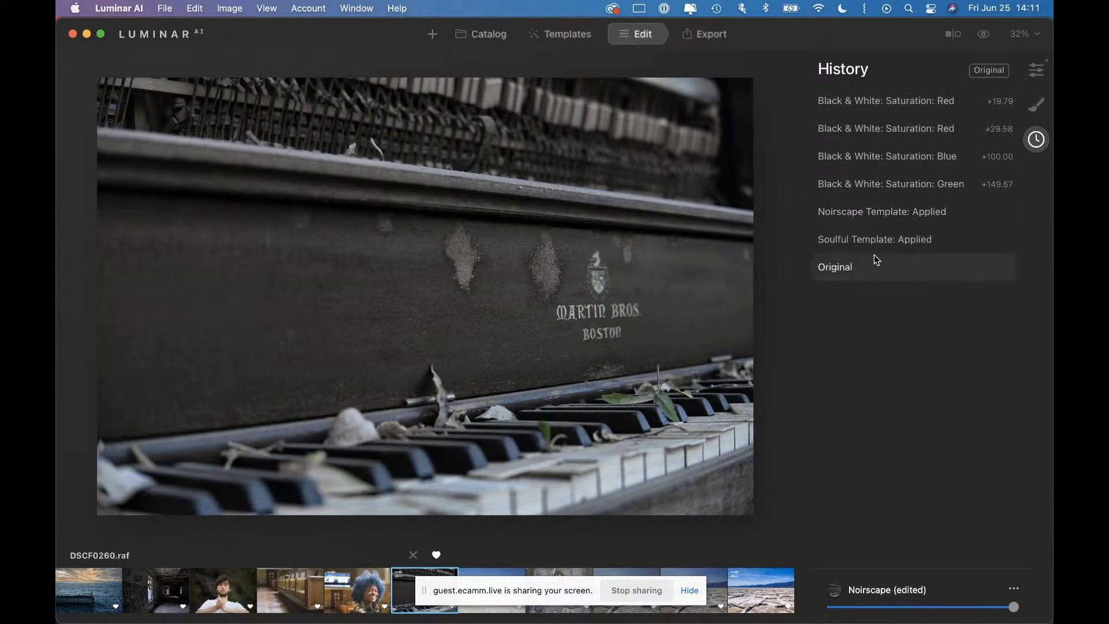
left_click(994, 71)
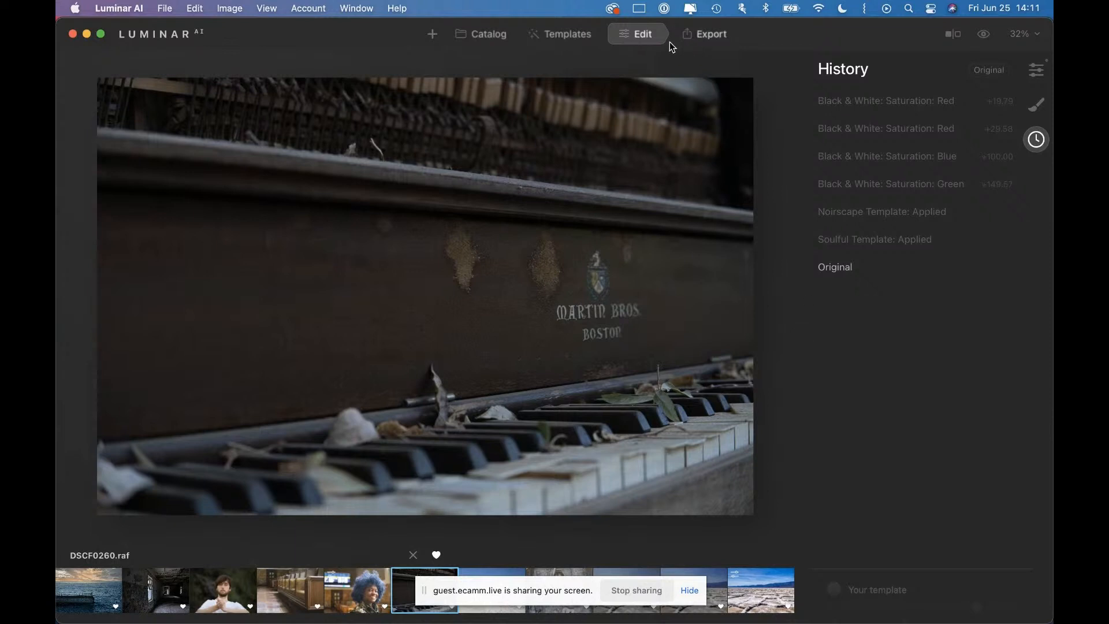
left_click(1037, 70)
scroll(924, 334, "up", 10)
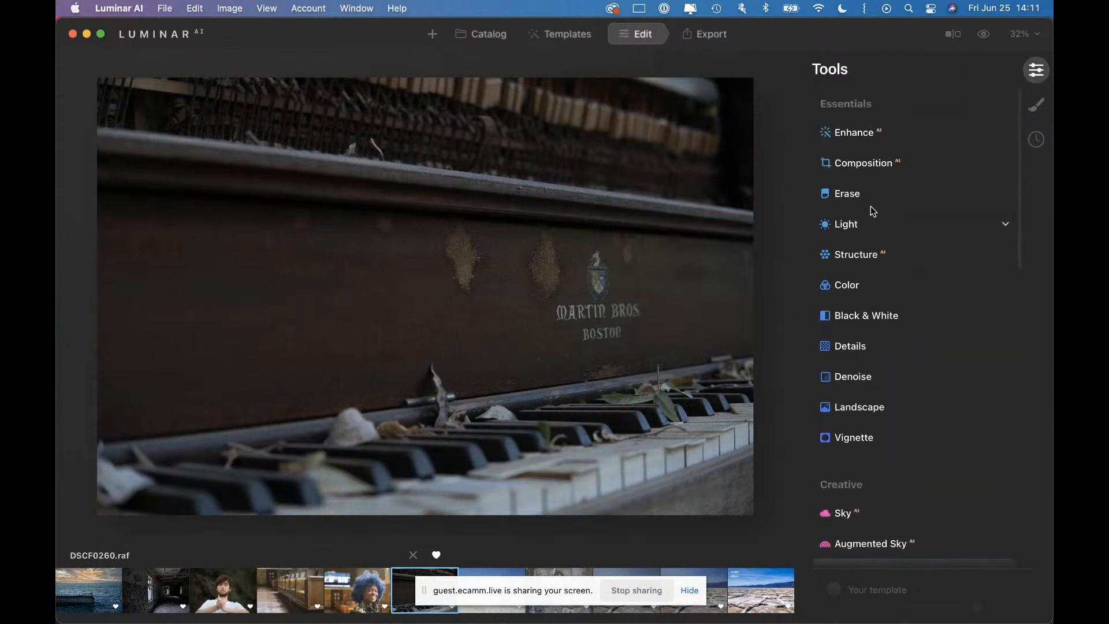
left_click(851, 131)
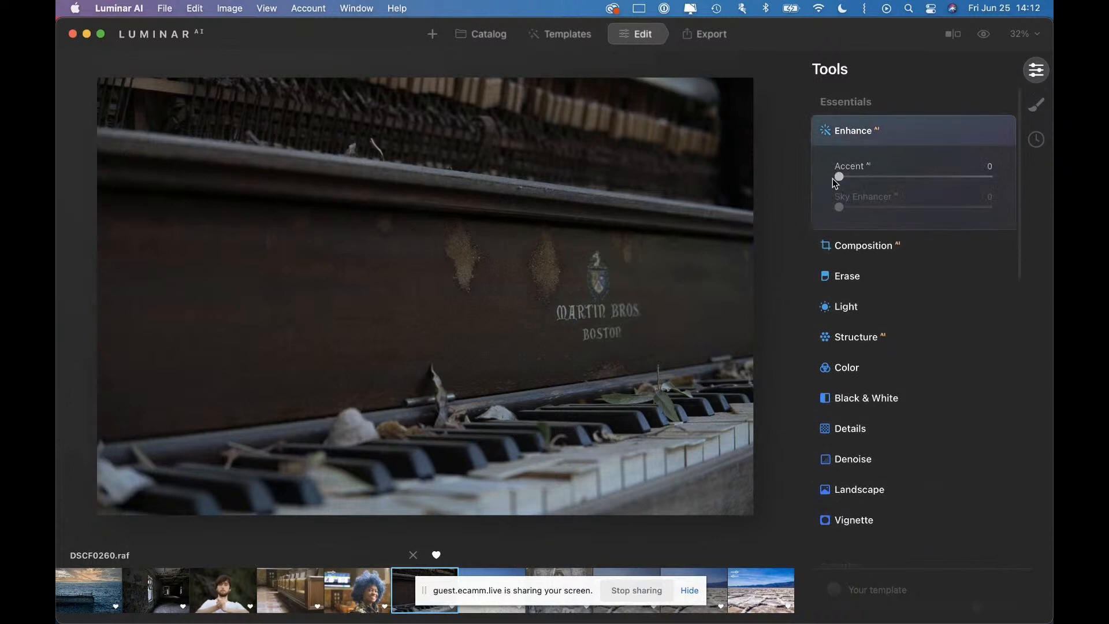
left_click_drag(840, 176, 882, 184)
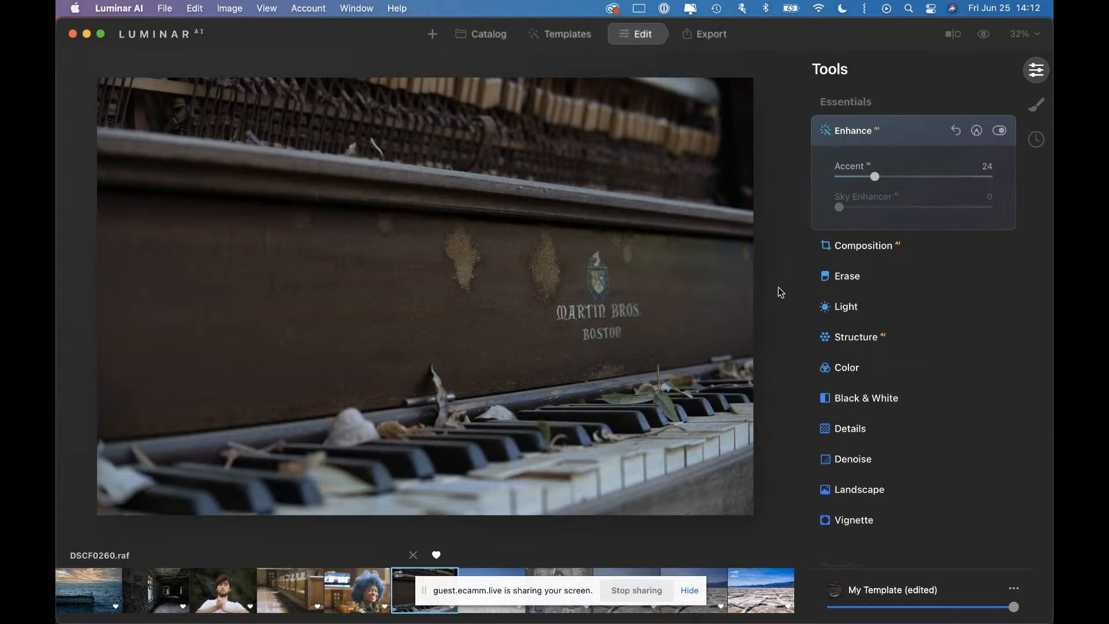
- Convert the piano photo to black and white and set the Green luminance to 5
scroll(866, 312, "down", 3)
left_click(870, 332)
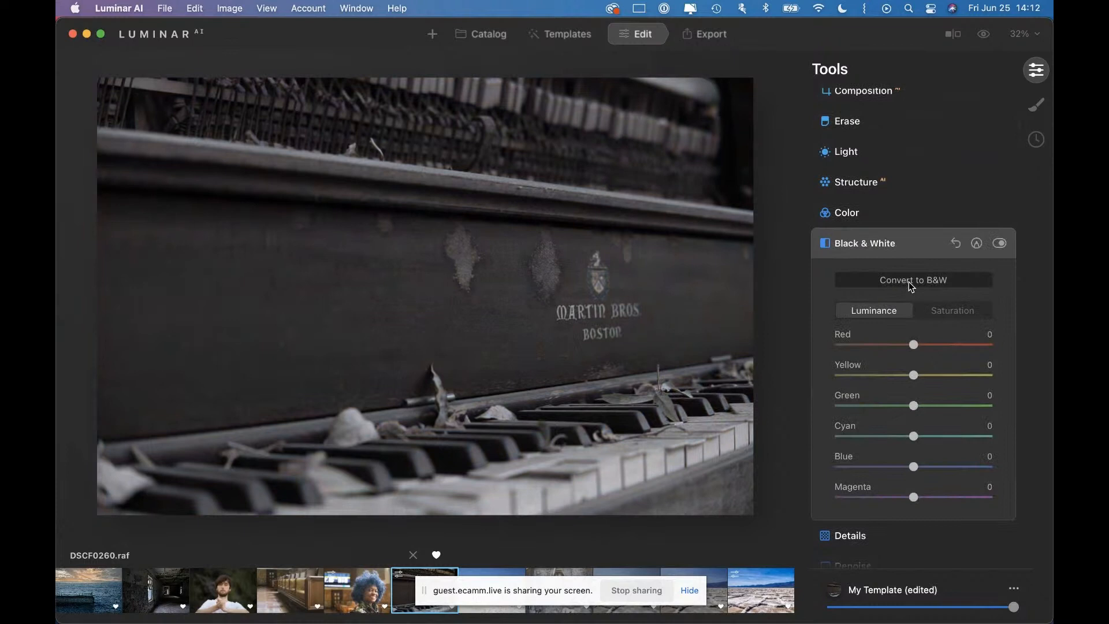
left_click(911, 283)
left_click_drag(913, 406, 916, 406)
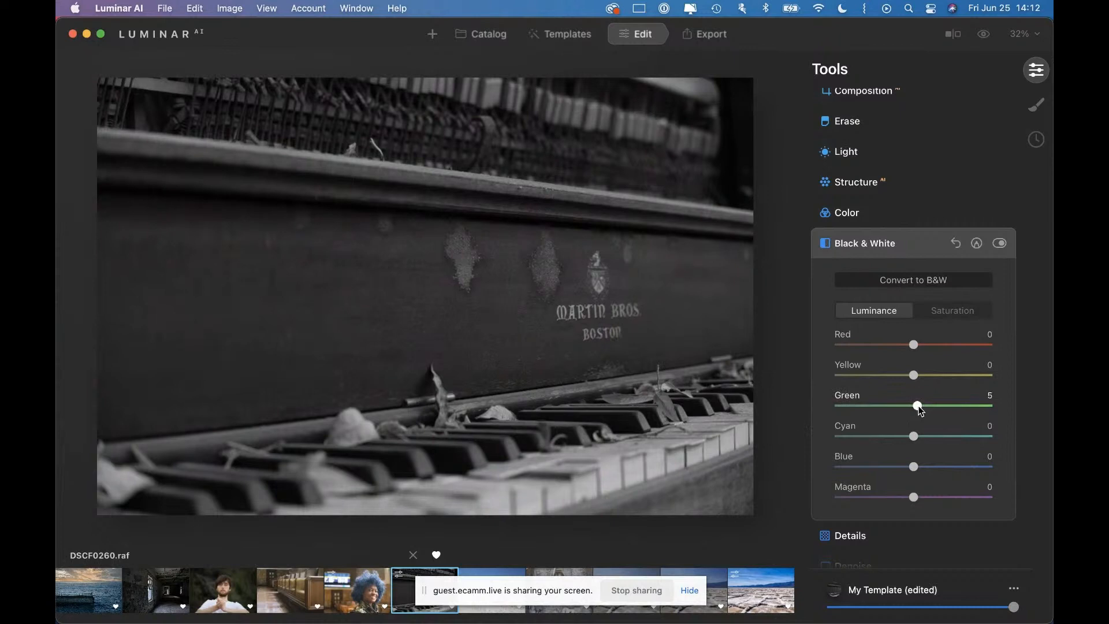
- Bring back selective color with Black & White Saturation at Green 97, Blue 114 and Red 5, and compare the photo with its original
left_click(948, 315)
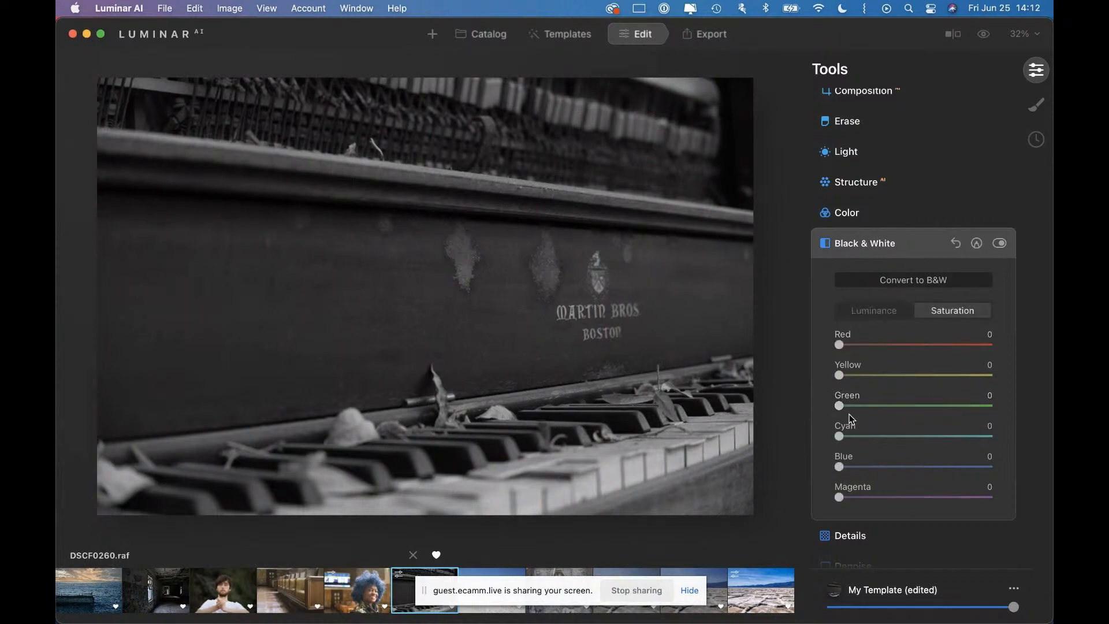
left_click_drag(841, 406, 920, 406)
left_click_drag(841, 467, 936, 469)
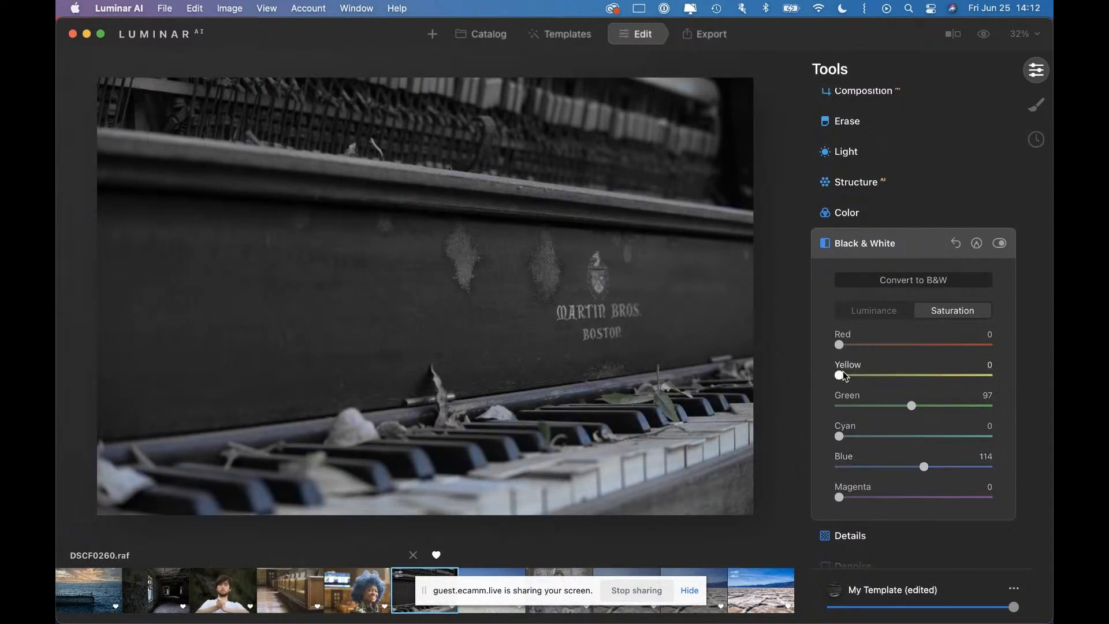
mouse_move(842, 346)
left_mouse_down()
mouse_move(942, 345)
mouse_move(845, 348)
left_mouse_up()
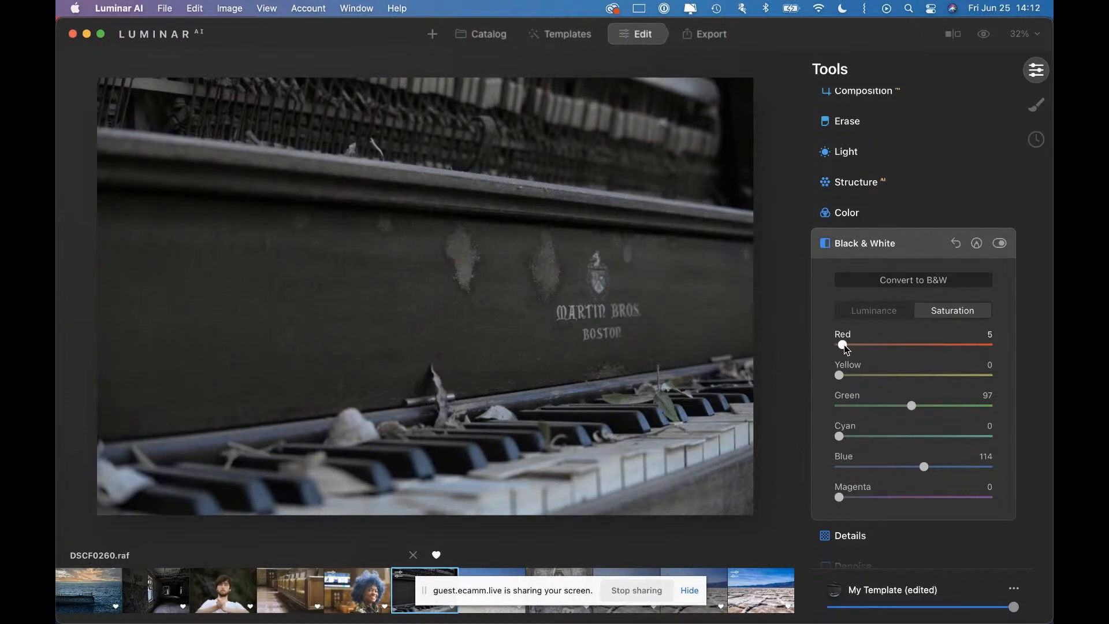
left_click(990, 37)
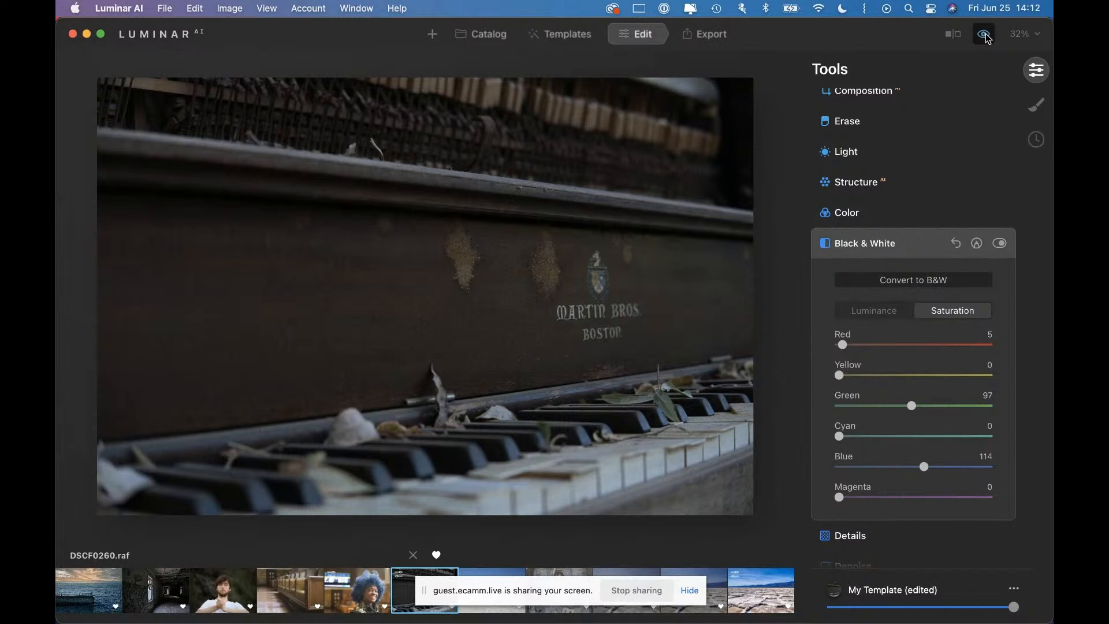
left_click(989, 37)
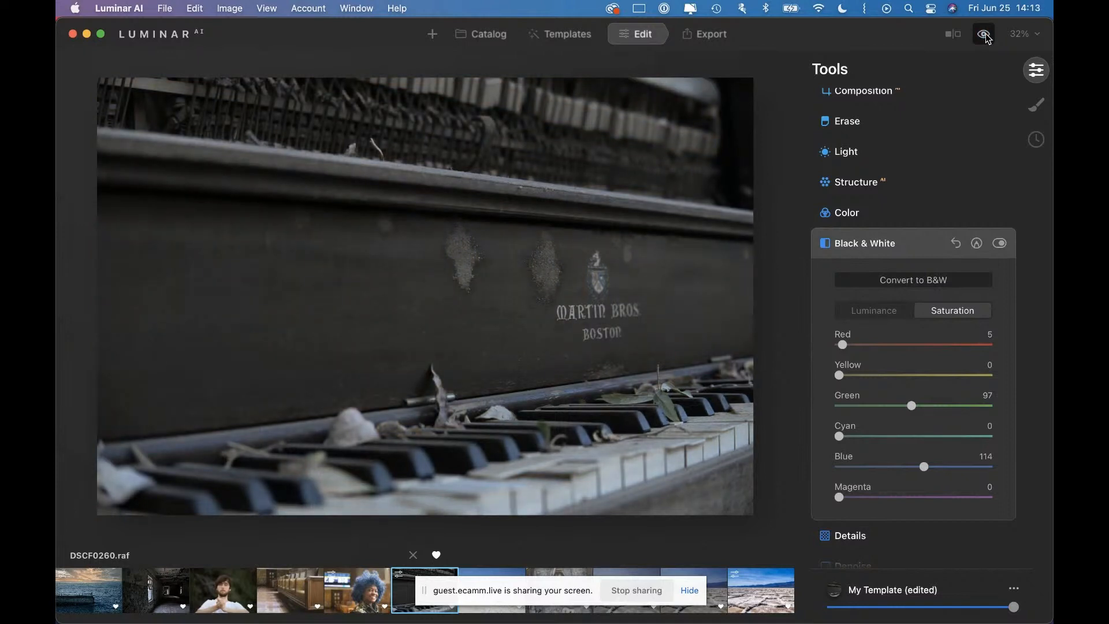
- Open the blue-haired woman's portrait DSCF0281.raf from the favorites, look at the neighboring bench photo, and return to the portrait
left_click(483, 35)
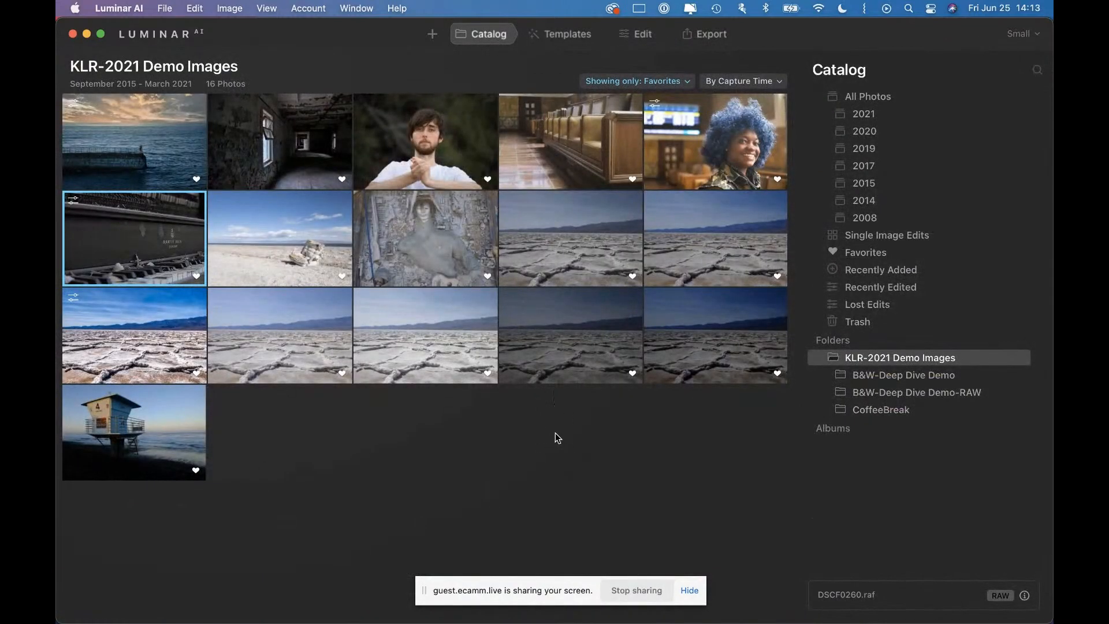
double_click(719, 155)
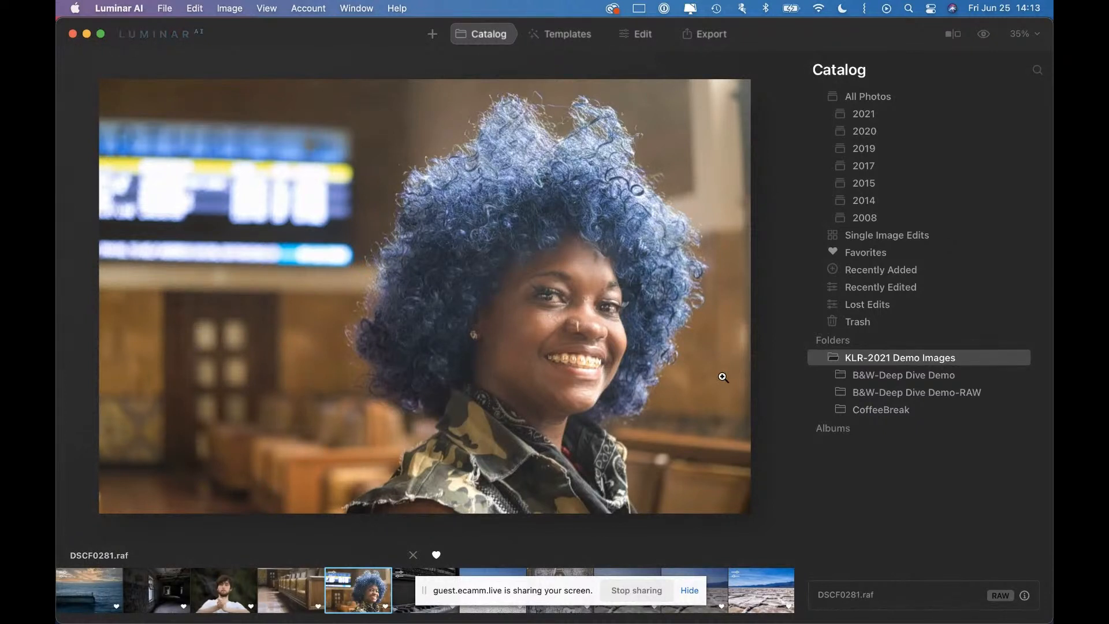
left_click(301, 593)
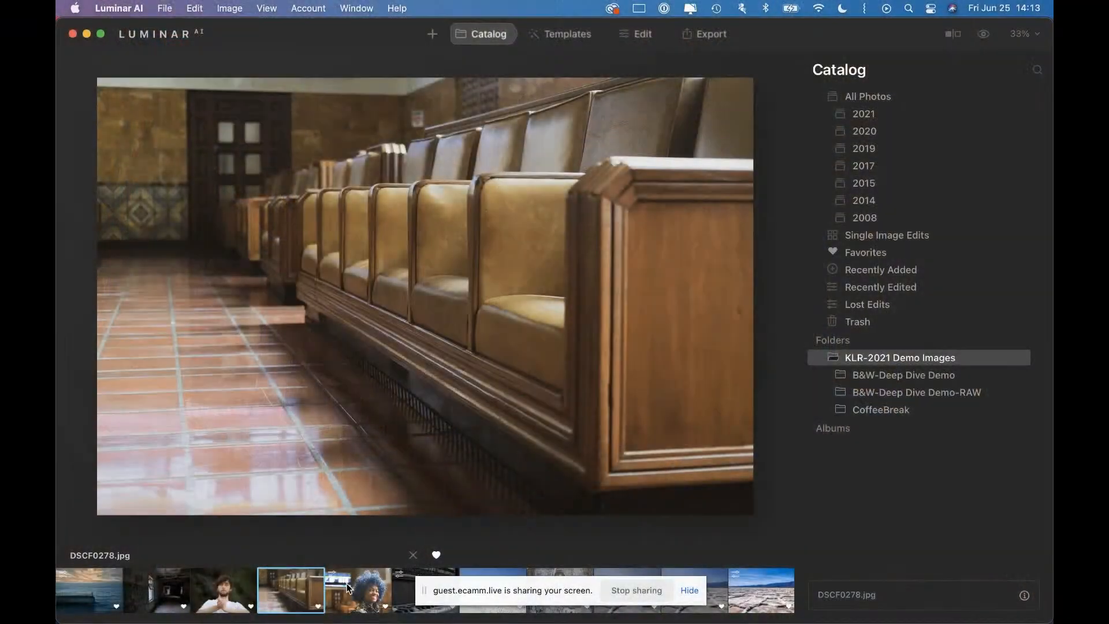
left_click(348, 588)
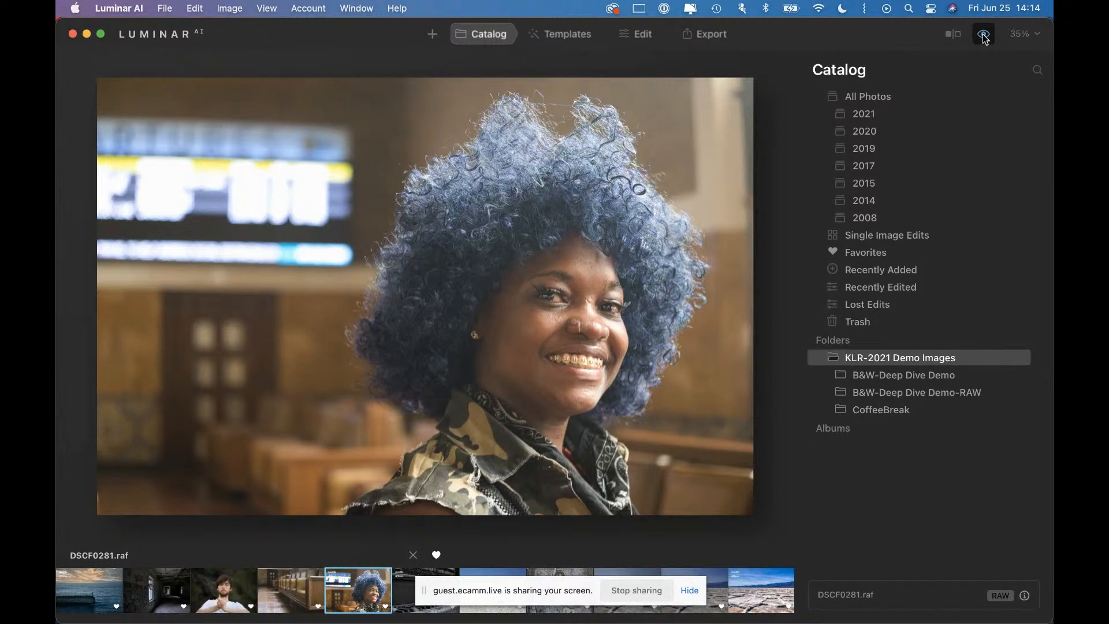
- Open the portrait for editing, revert it to its original state from the edit history, and return to the editing tools
left_click(638, 36)
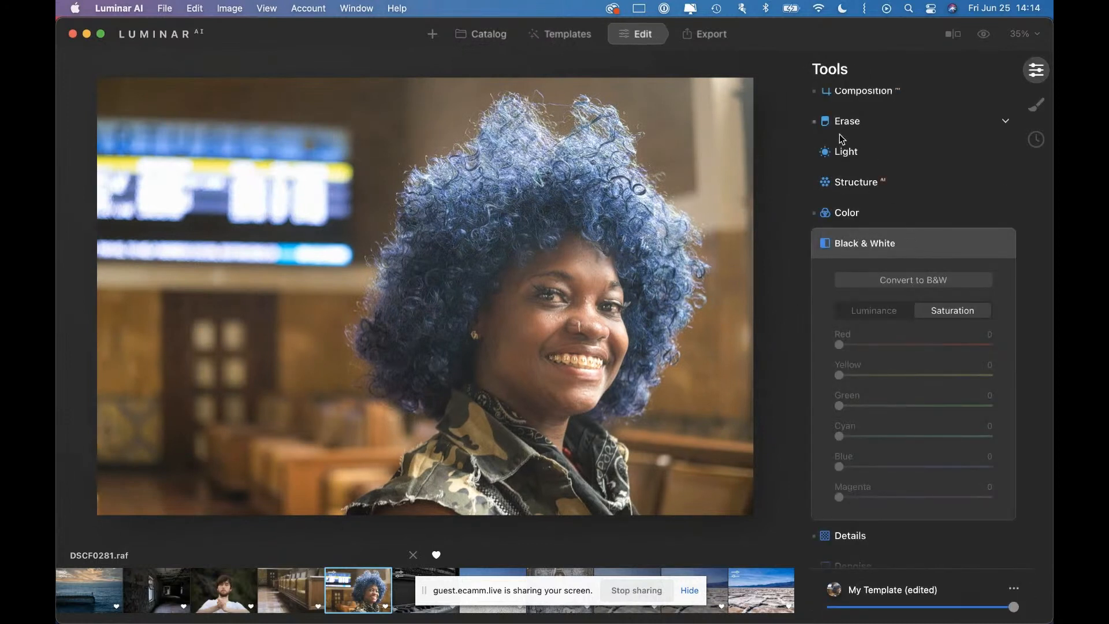
left_click(1036, 139)
scroll(900, 255, "down", 10)
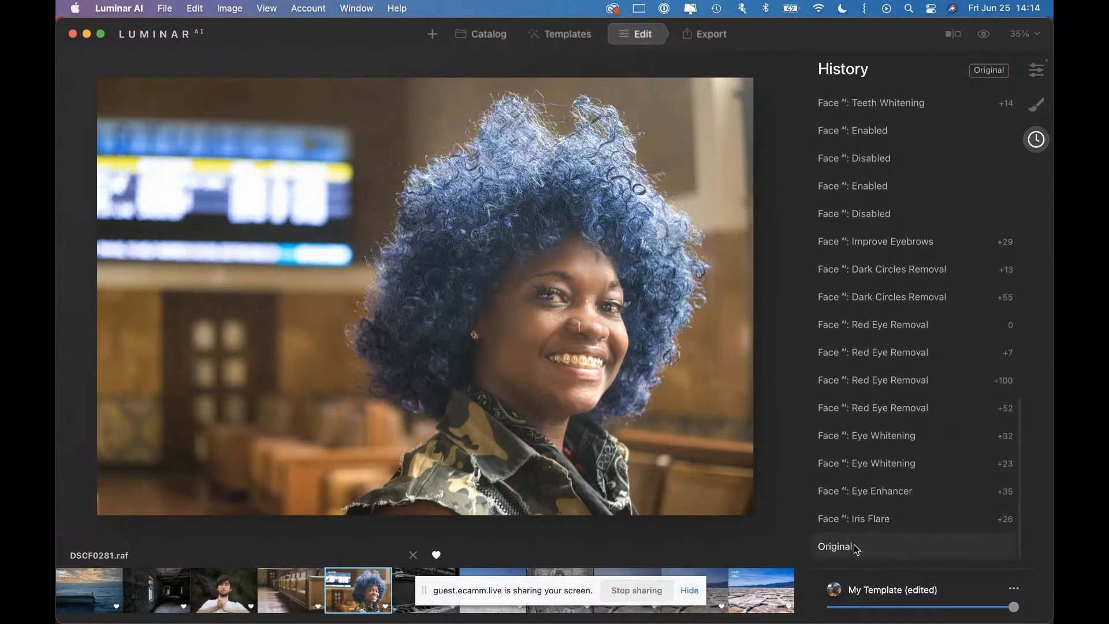
left_click(854, 546)
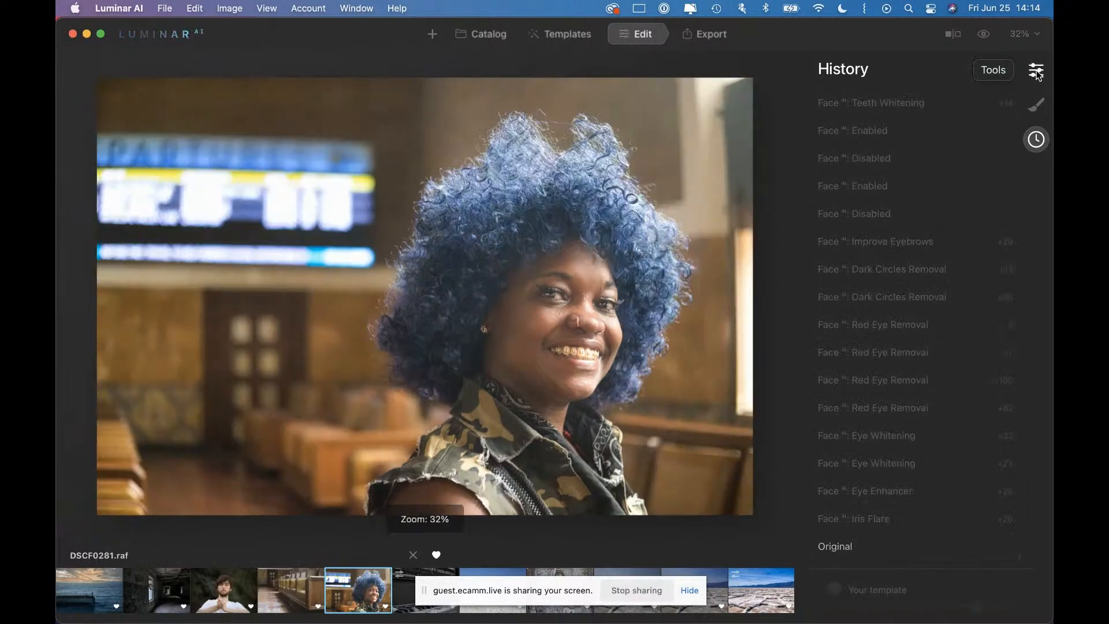
left_click(1036, 70)
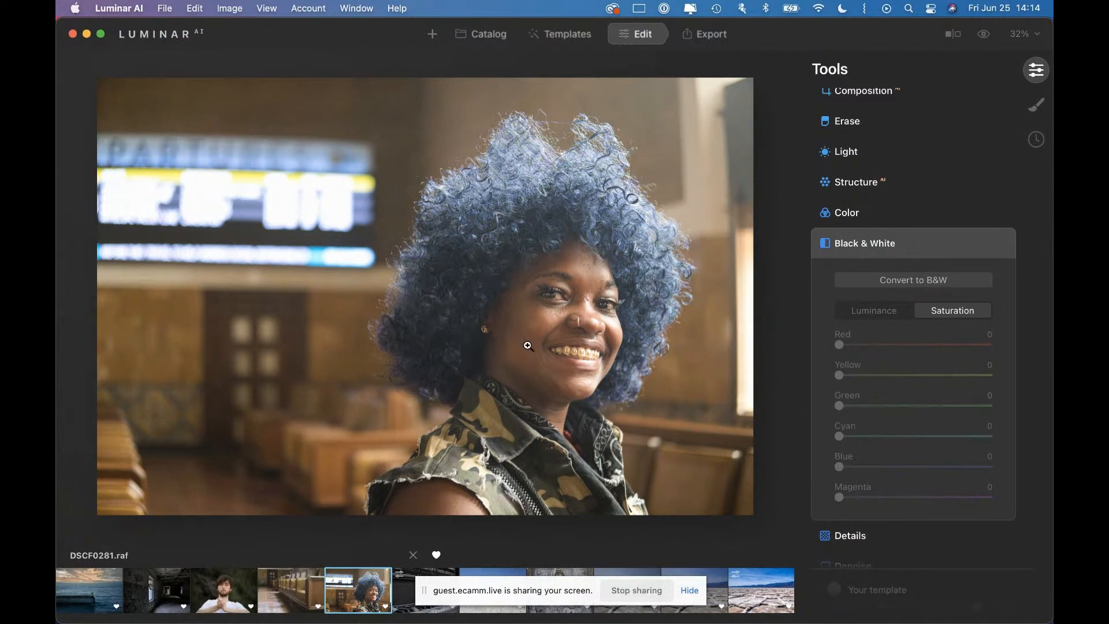
- Raise Accent AI in the Enhance tool by a moderate amount
left_click(912, 245)
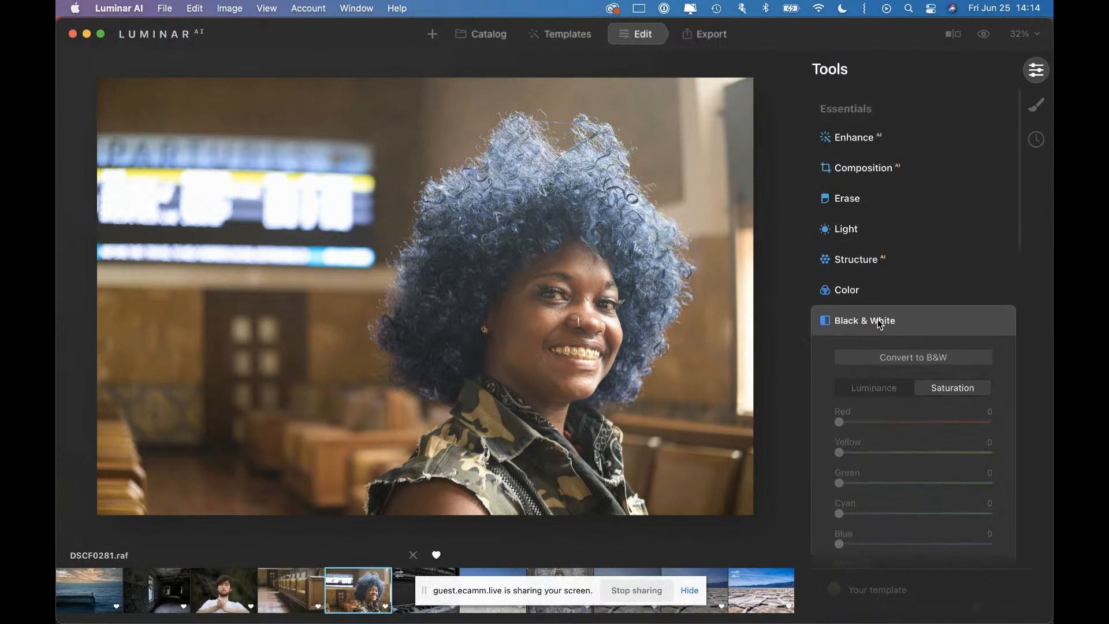
left_click(870, 131)
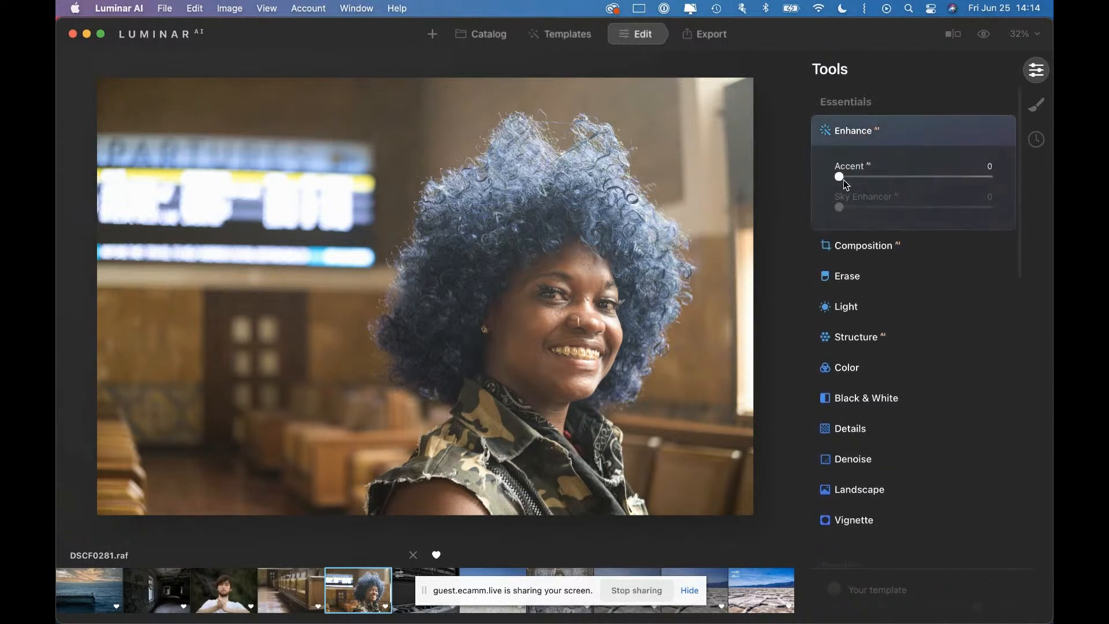
left_click_drag(843, 183, 894, 183)
- Crop the portrait with Composition AI at the original ratio, adjusting the crop frame and photo position to include more of the woman's shoulder
left_click(853, 245)
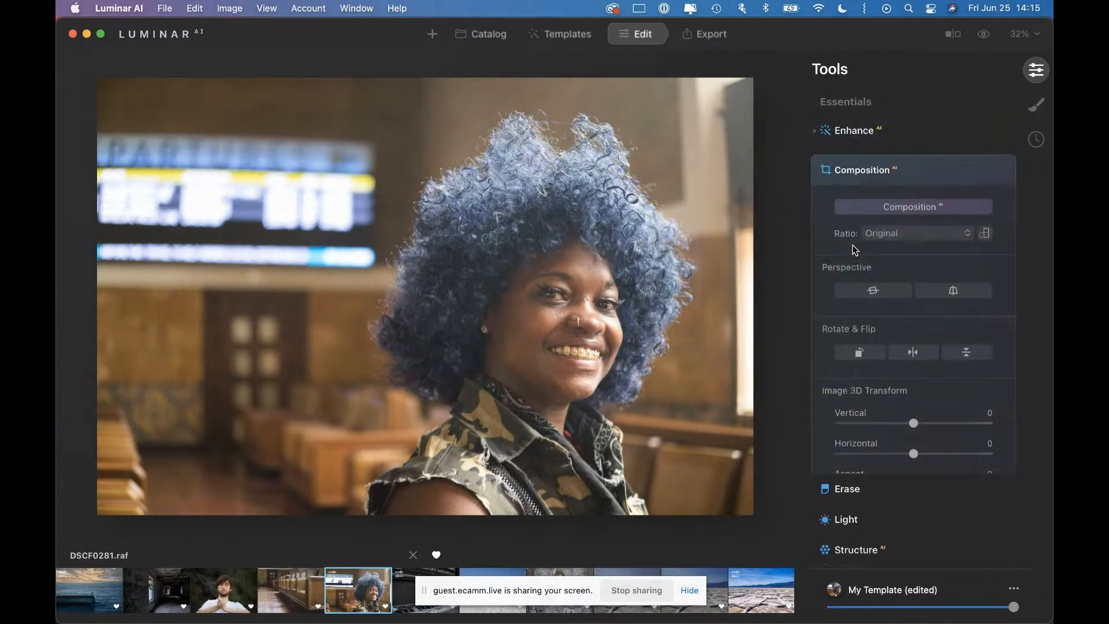
left_click(905, 198)
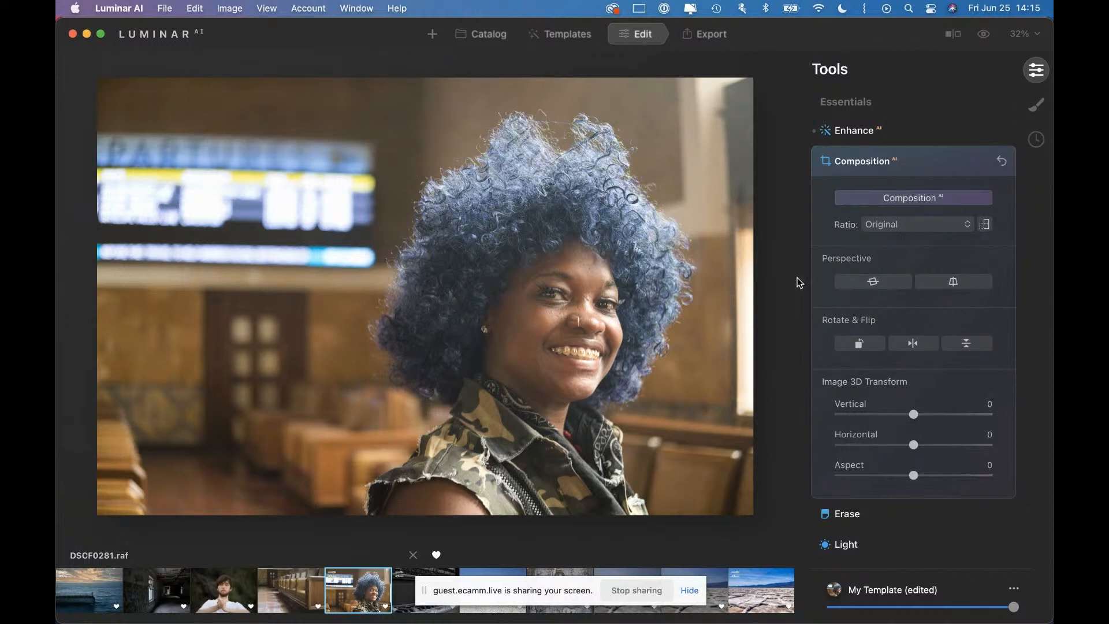
left_click(923, 198)
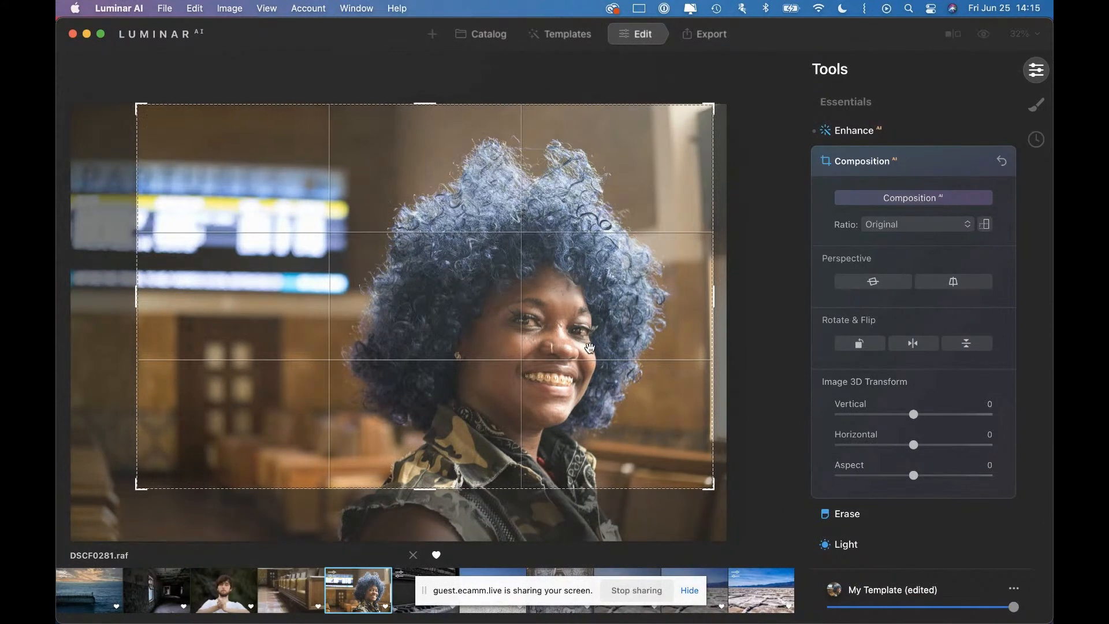
mouse_move(631, 419)
left_mouse_down()
mouse_move(590, 428)
mouse_move(639, 424)
left_mouse_up()
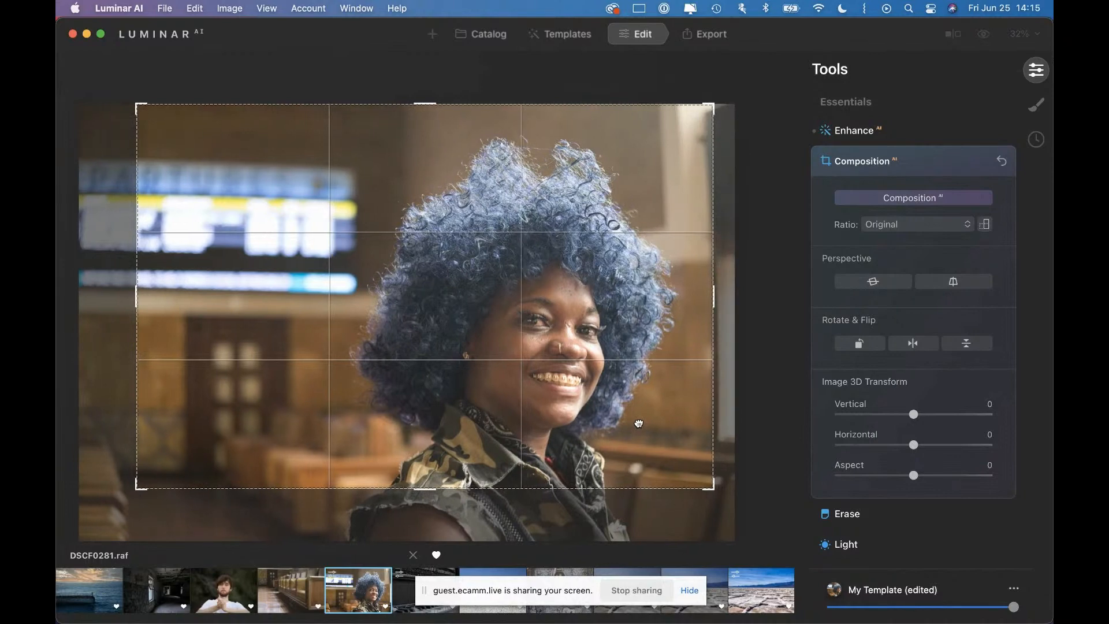
mouse_move(138, 489)
left_mouse_down()
mouse_move(121, 512)
mouse_move(146, 500)
left_mouse_up()
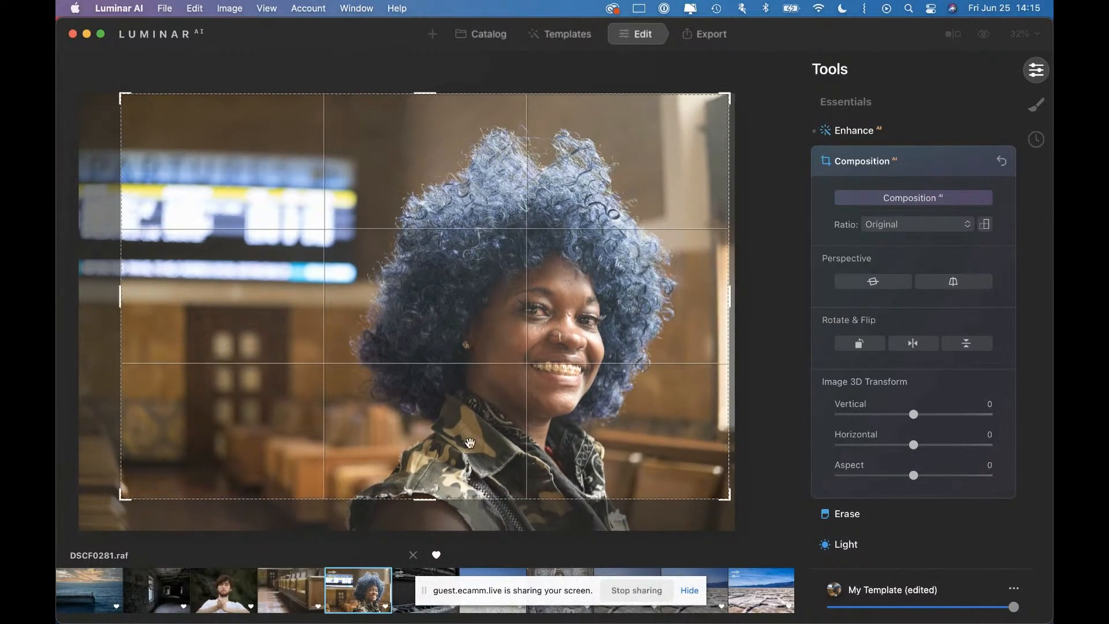
left_click_drag(471, 443, 508, 425)
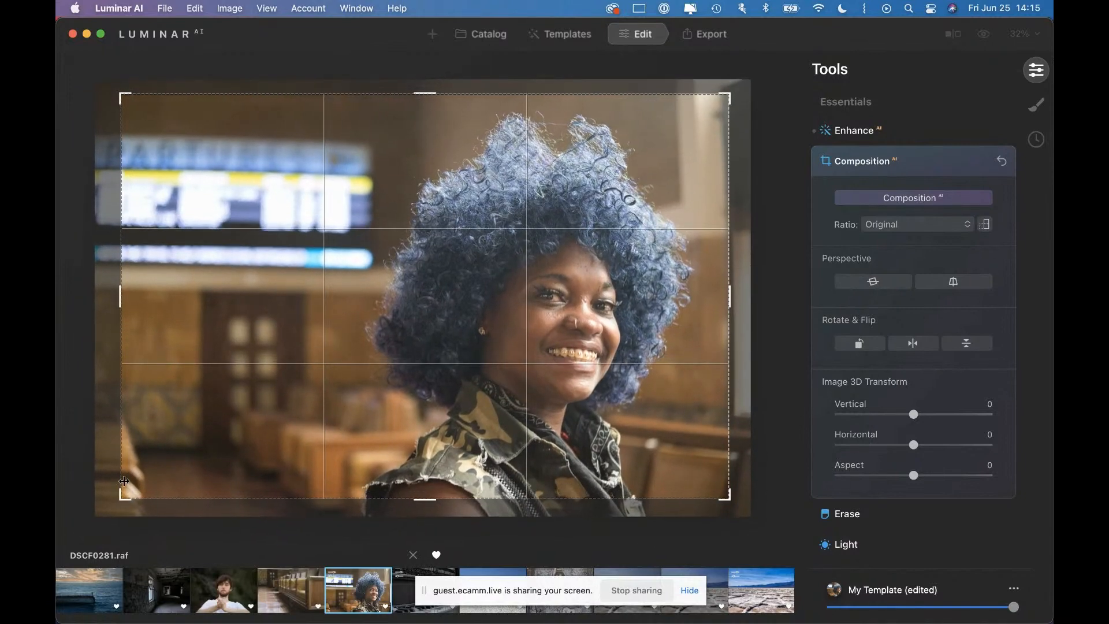
left_click_drag(123, 481, 131, 488)
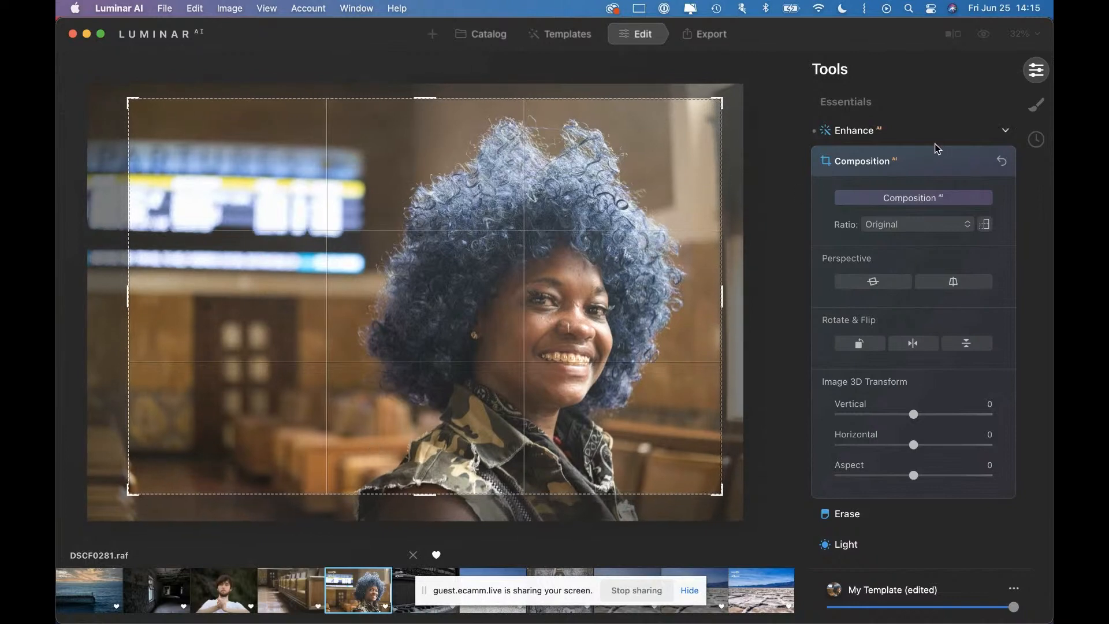
left_click(947, 163)
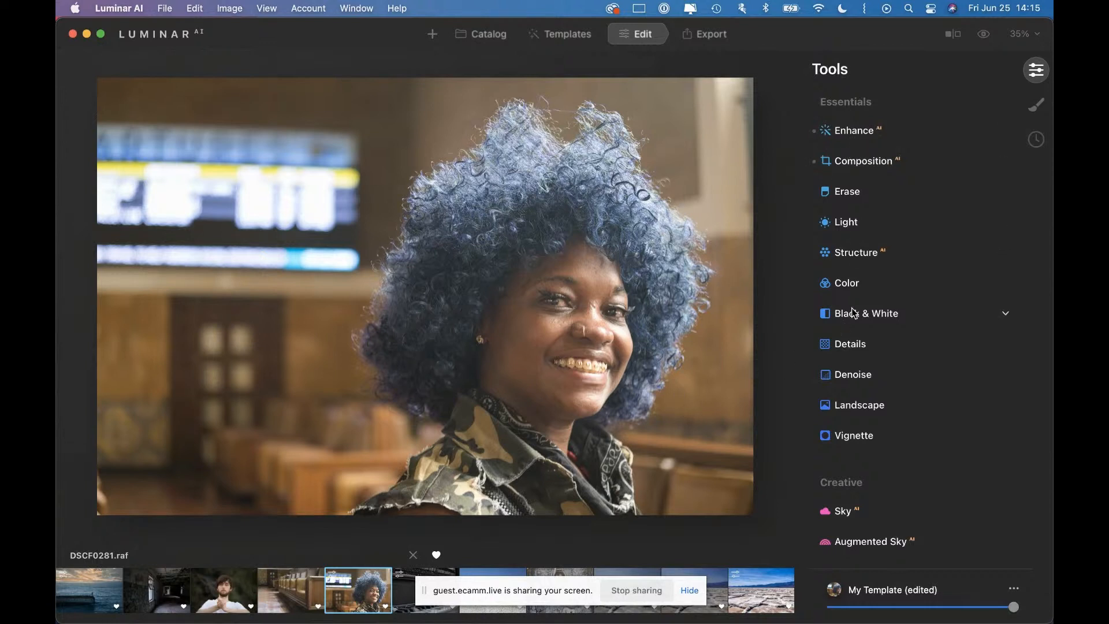
- Increase the Structure AI Amount moderately and raise Small Details to about 20
left_click(856, 263)
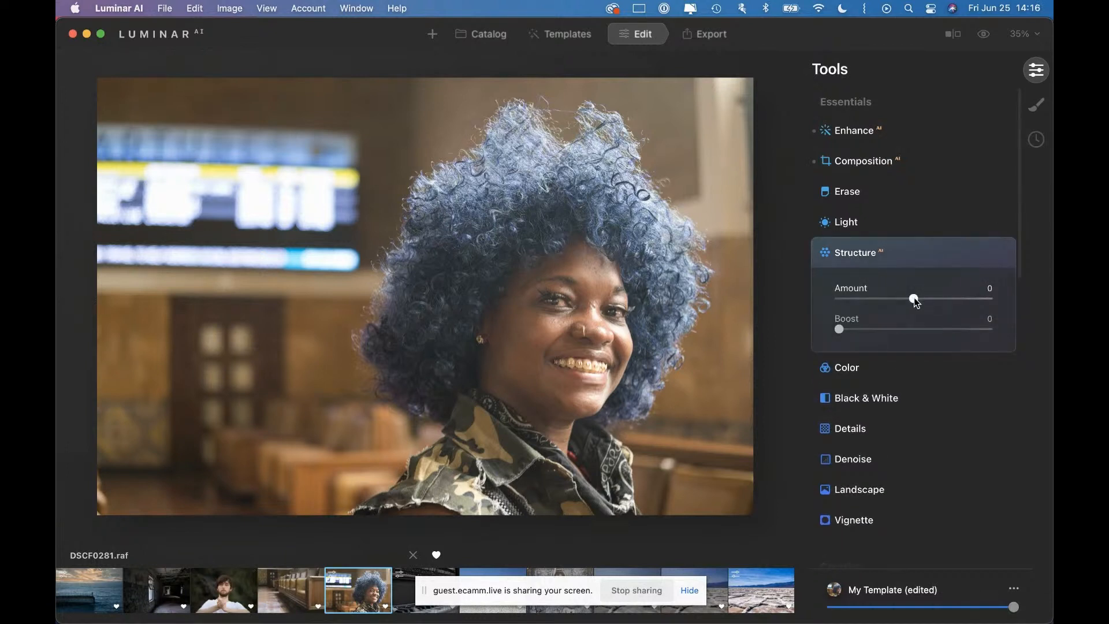
left_click_drag(914, 297, 934, 297)
left_click(859, 426)
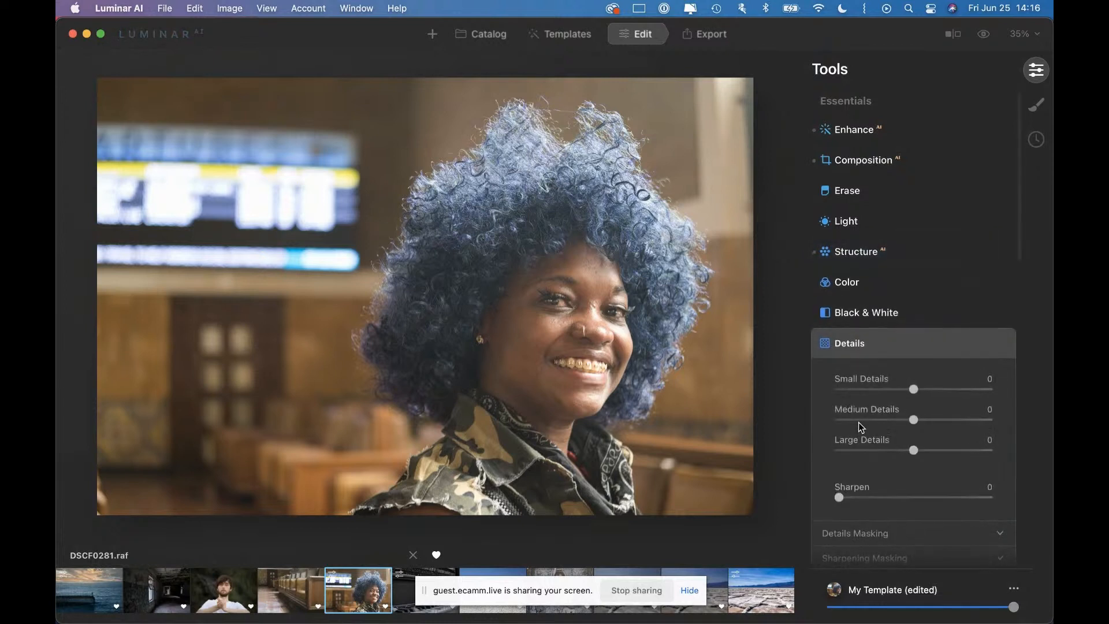
left_click_drag(917, 387, 934, 391)
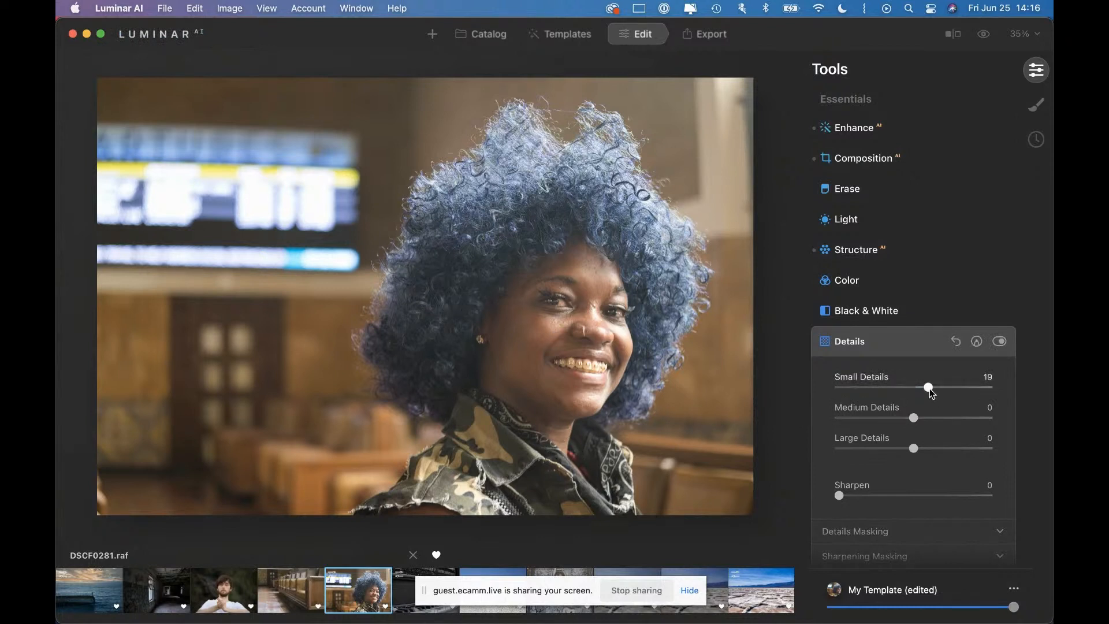
left_click_drag(930, 387, 932, 387)
- Set the color Vibrance to 25 and the HSL Hue to Blue 8 and Purple 10, and compare the portrait with its original
left_click(853, 281)
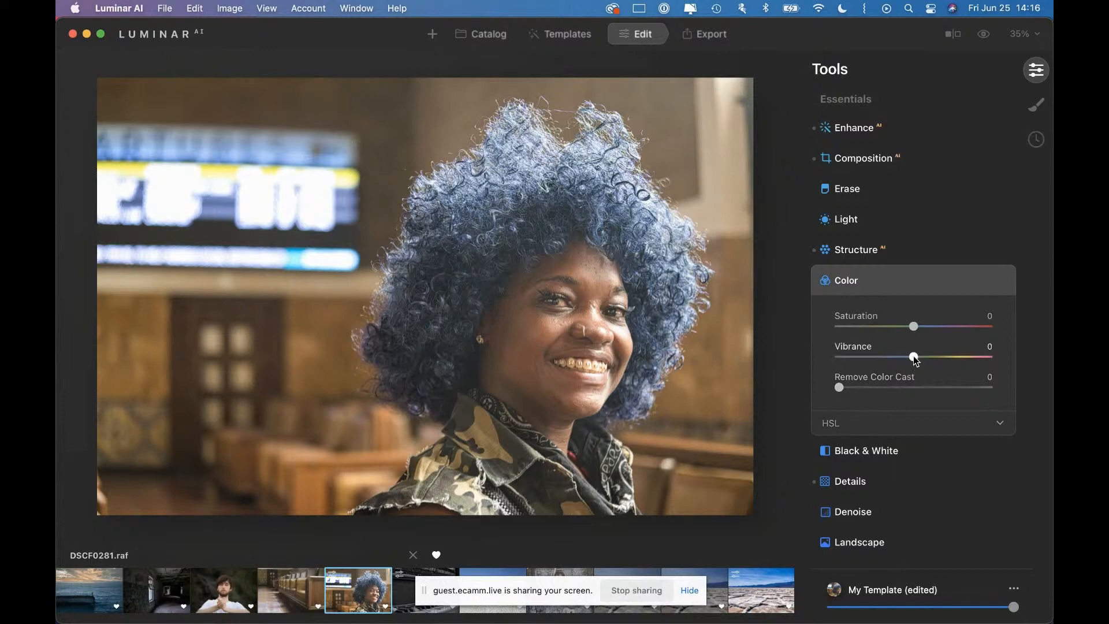
left_click_drag(914, 356, 933, 356)
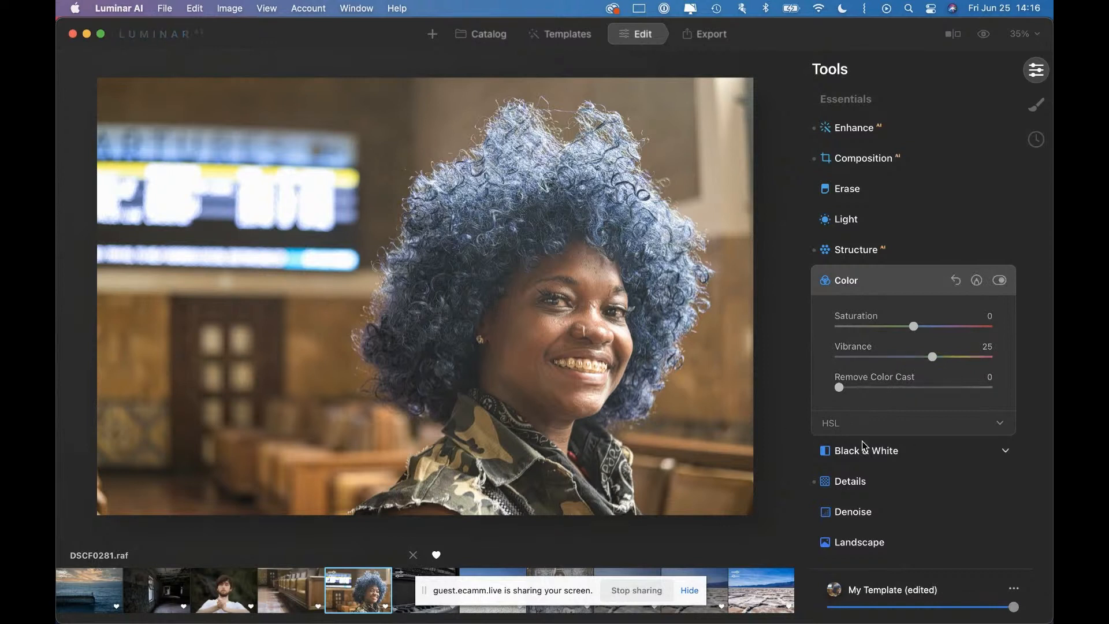
left_click(832, 425)
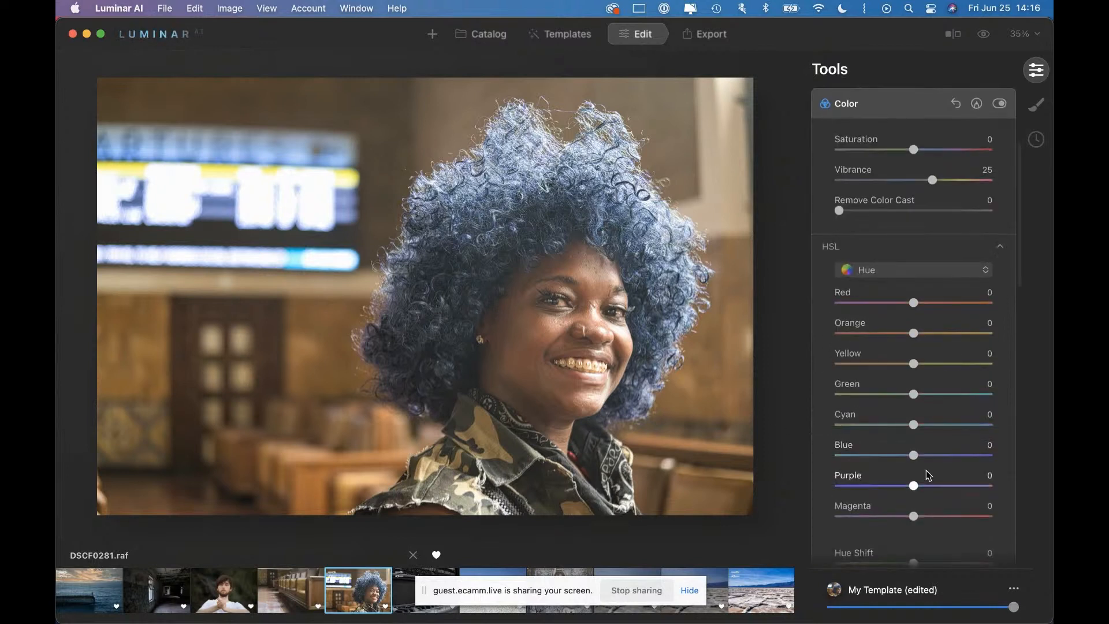
left_click(834, 248)
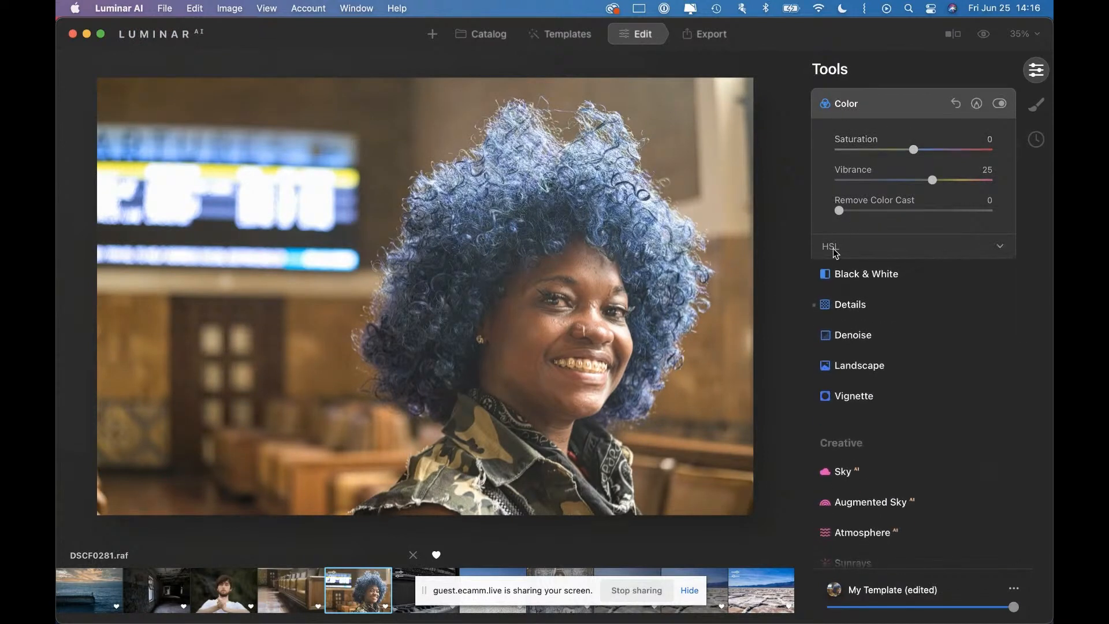
left_click(832, 249)
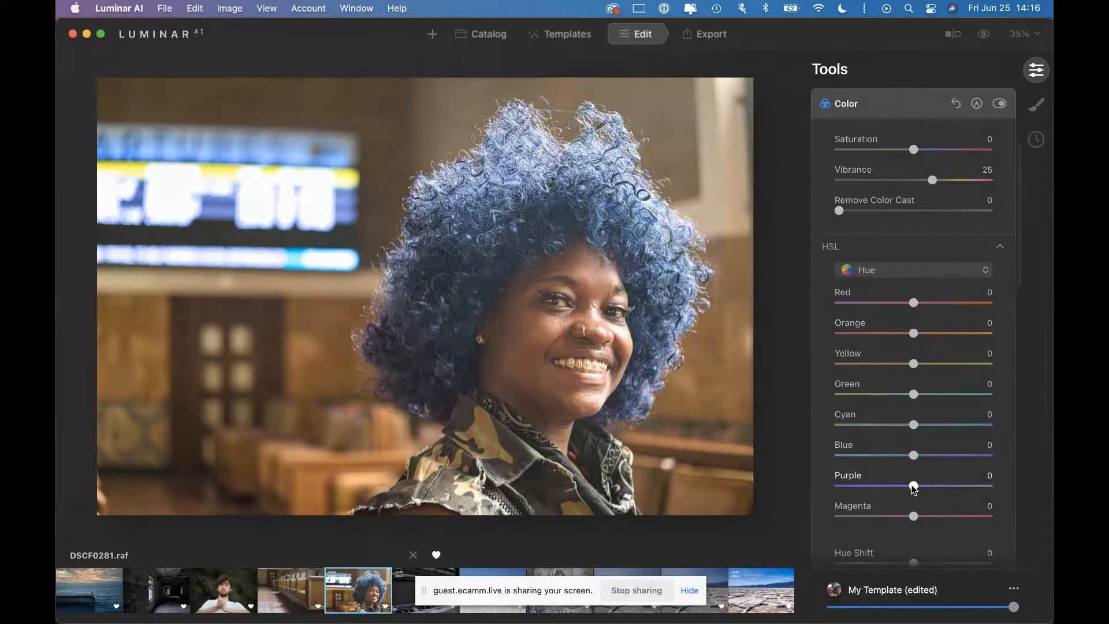
left_click_drag(913, 486, 923, 461)
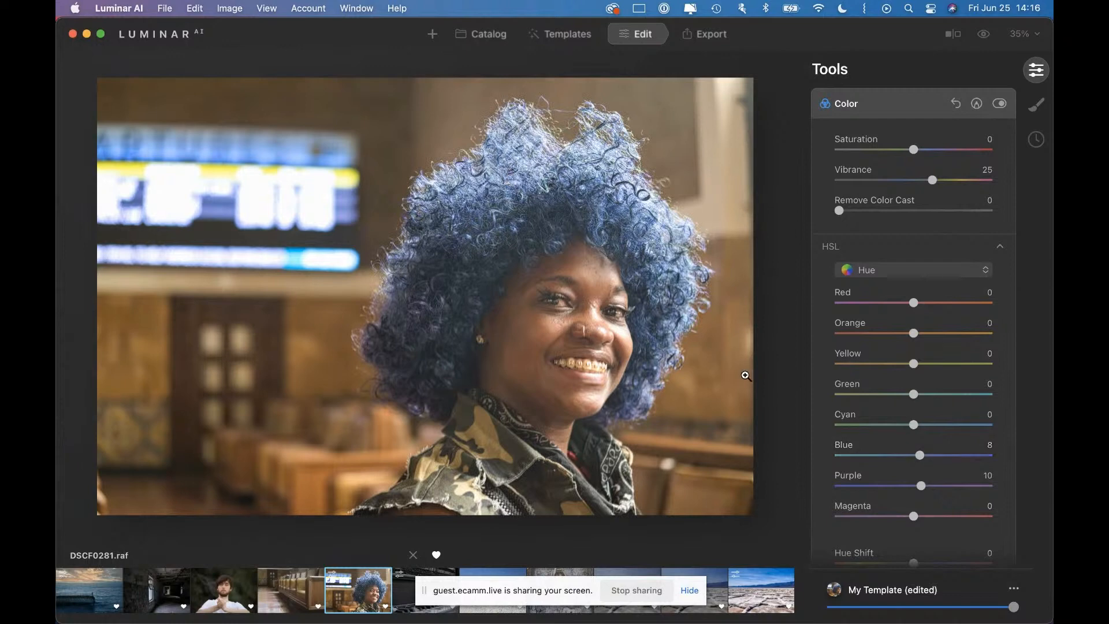
left_click(984, 35)
left_click(870, 252)
- Apply Face AI with Face Light 4, Eye Enhancer 29 and Iris Flare 41
scroll(893, 345, "down", 10)
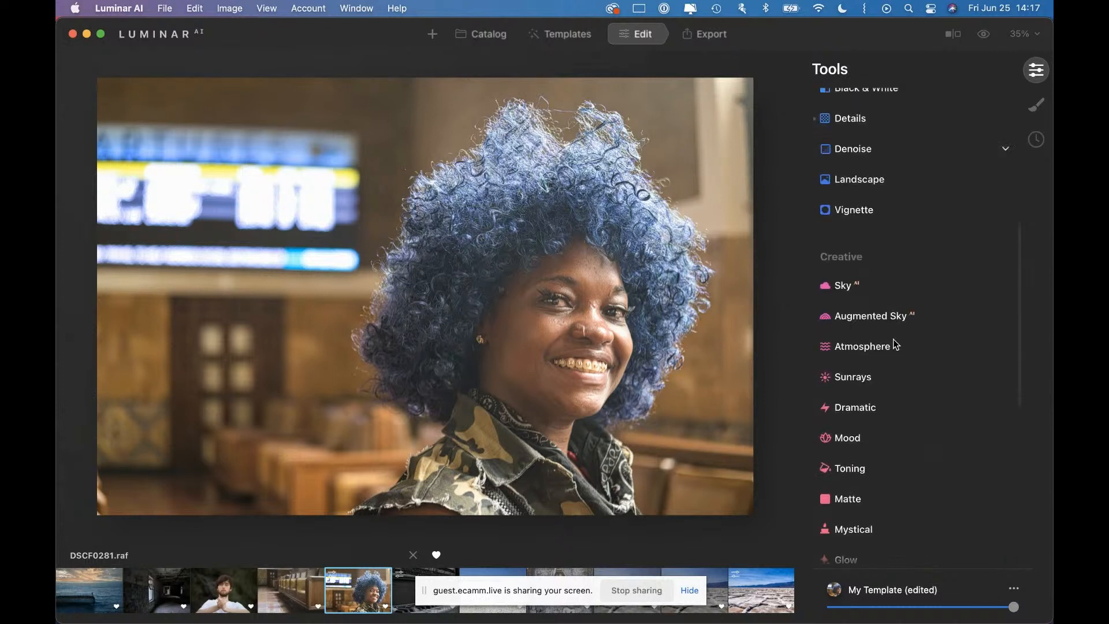
scroll(894, 338, "down", 3)
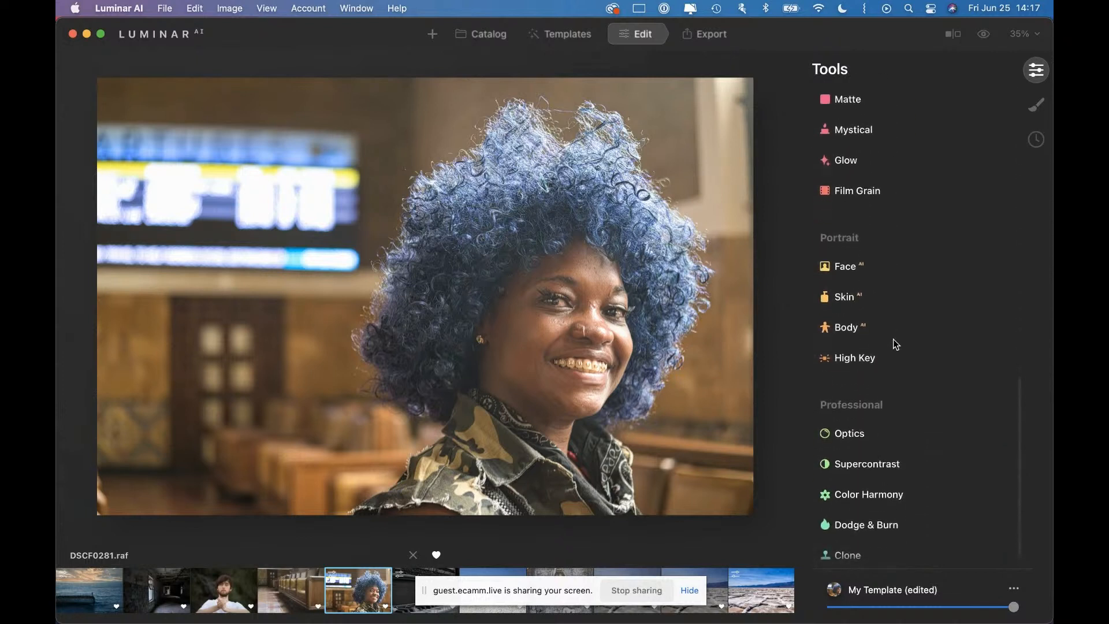
left_click(857, 263)
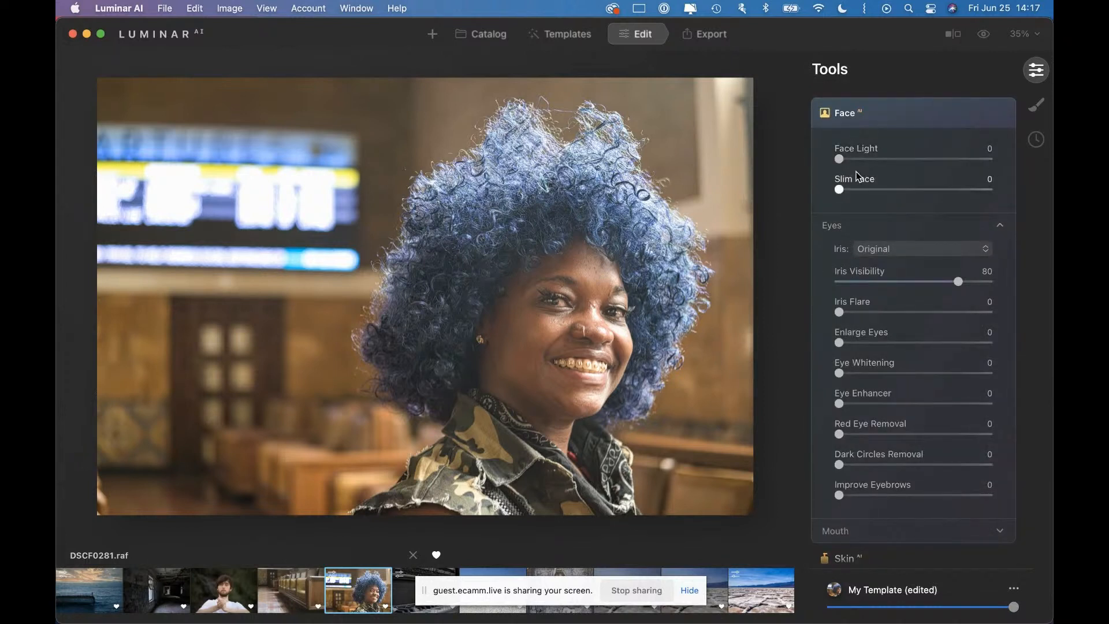
mouse_move(840, 158)
left_mouse_down()
mouse_move(888, 152)
mouse_move(845, 157)
left_mouse_up()
left_click_drag(838, 404, 870, 411)
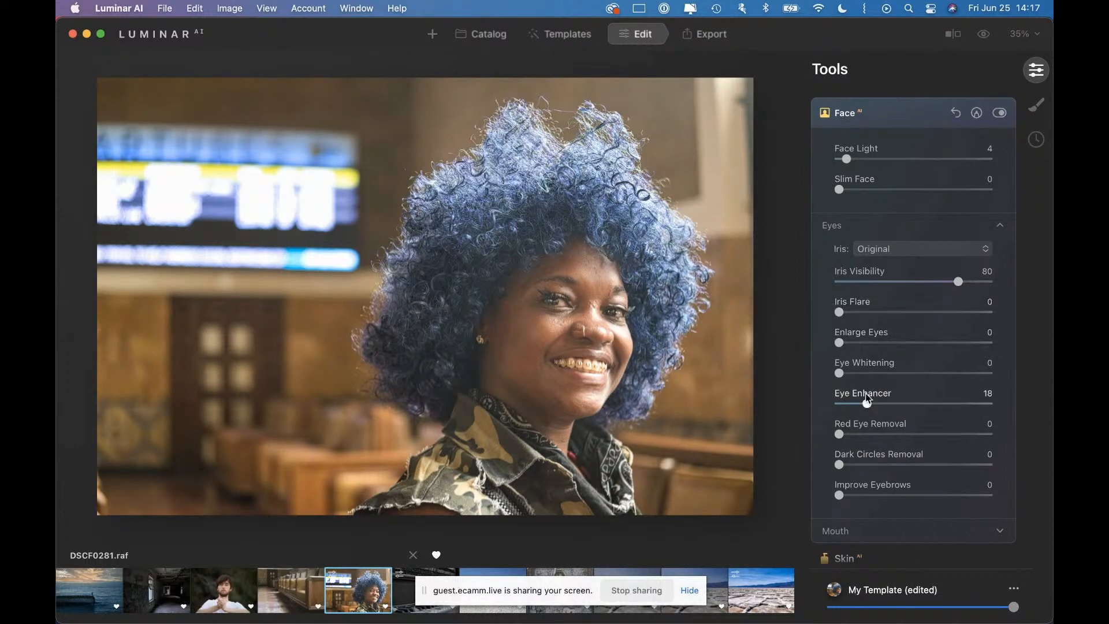
left_click_drag(868, 405, 885, 405)
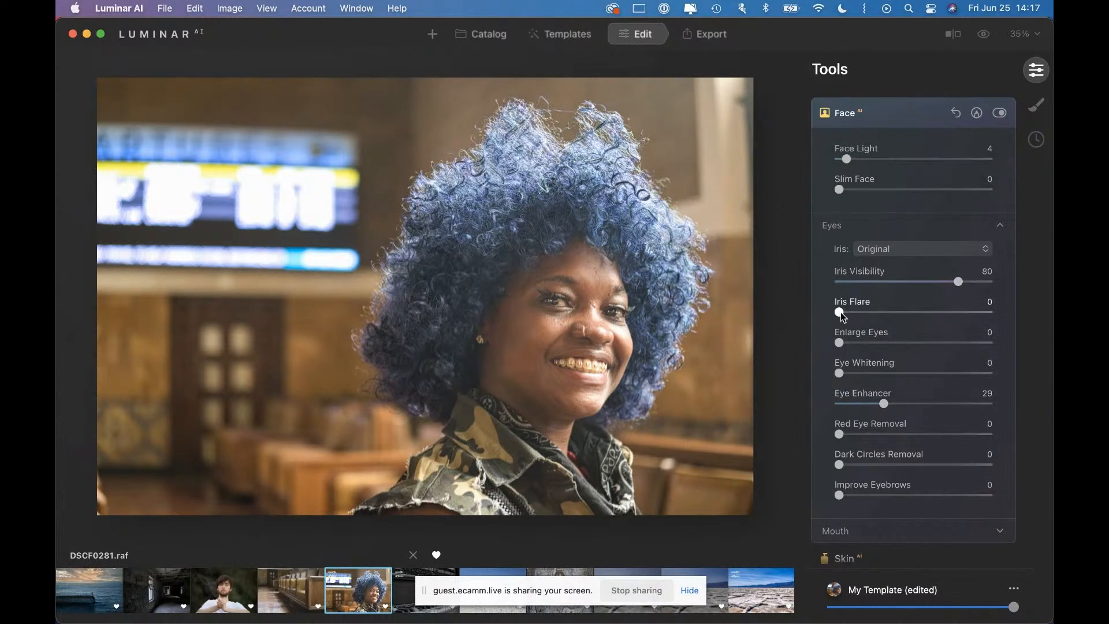
left_click_drag(841, 312, 908, 316)
- Inspect the face at 100% zoom, and set Eye Whitening to 11 and Eye Enhancer to 26
left_click(570, 310)
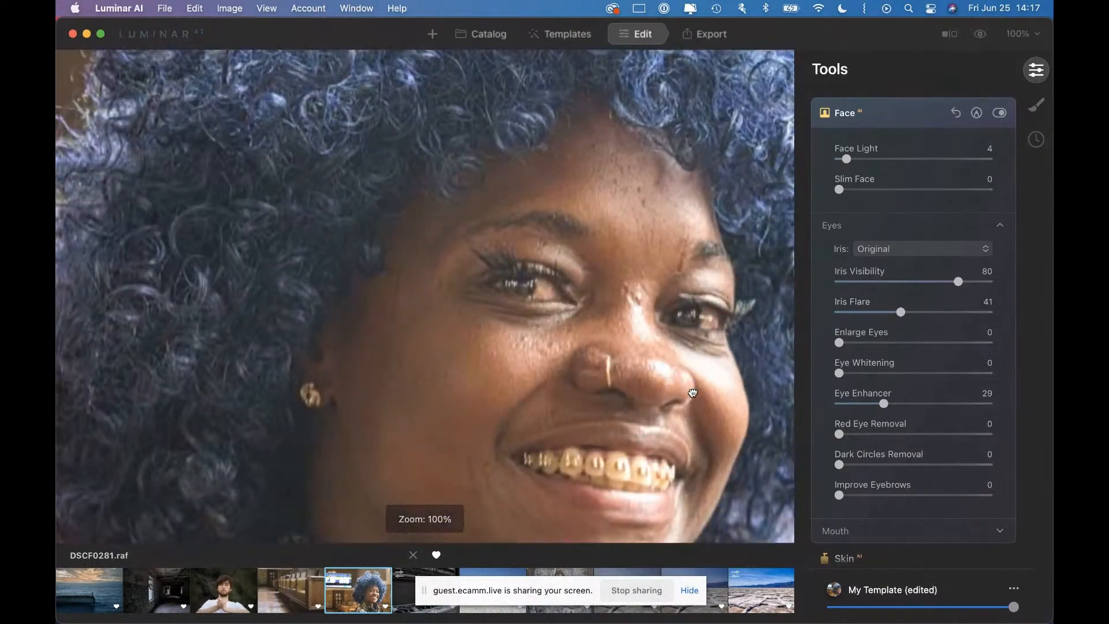
left_click_drag(699, 394, 588, 360)
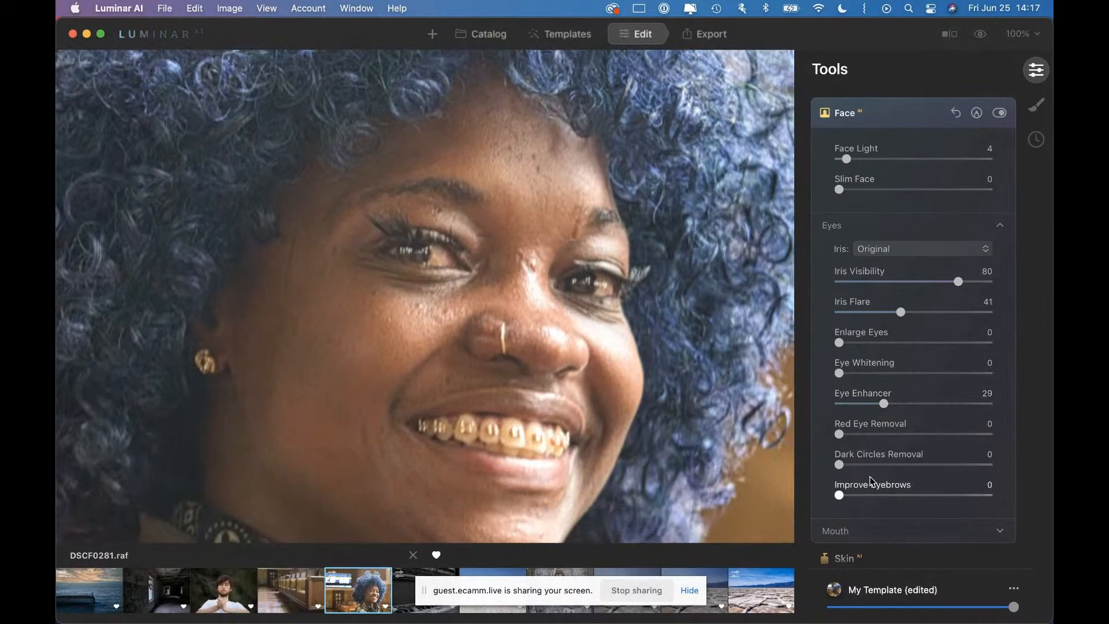
scroll(878, 485, "down", 3)
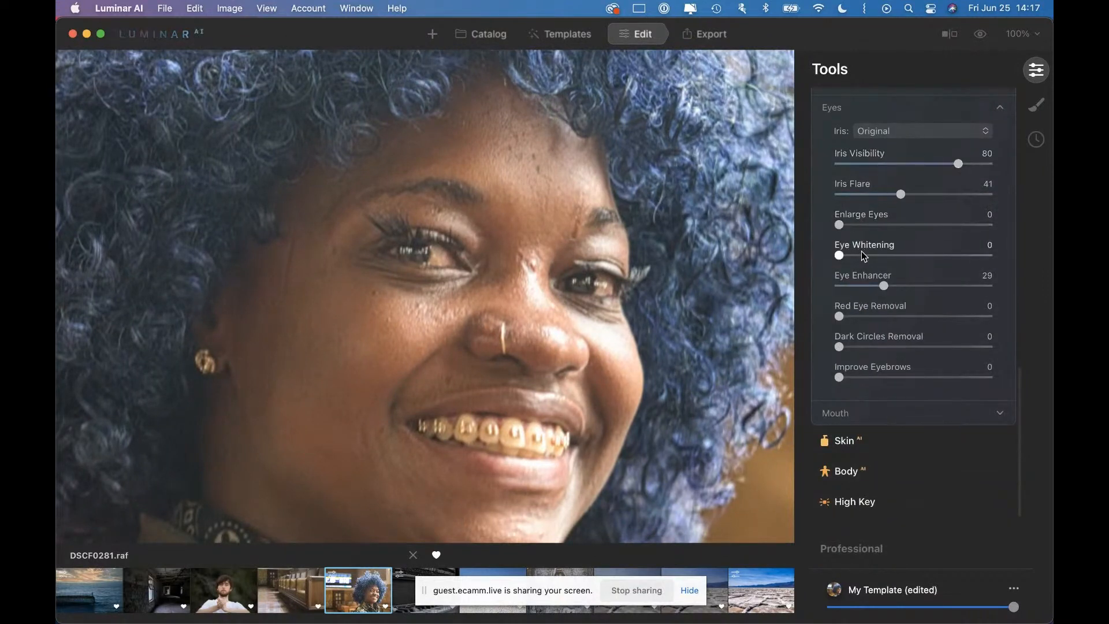
left_click_drag(839, 255, 858, 257)
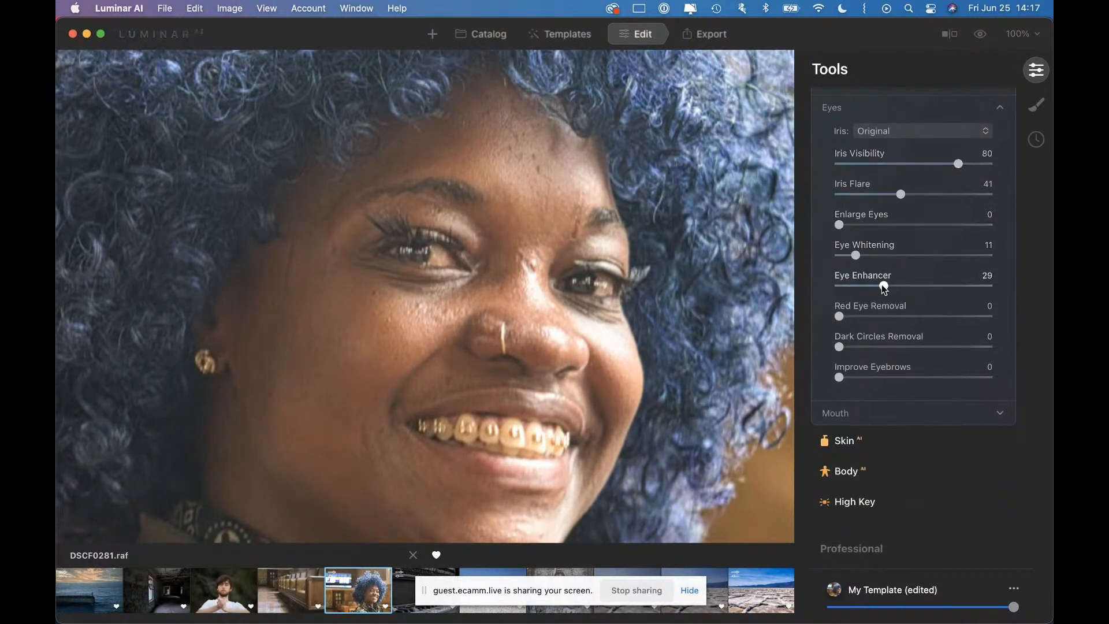
left_click(878, 285)
- Set the Face AI Teeth Whitening to 17
scroll(828, 299, "down", 4)
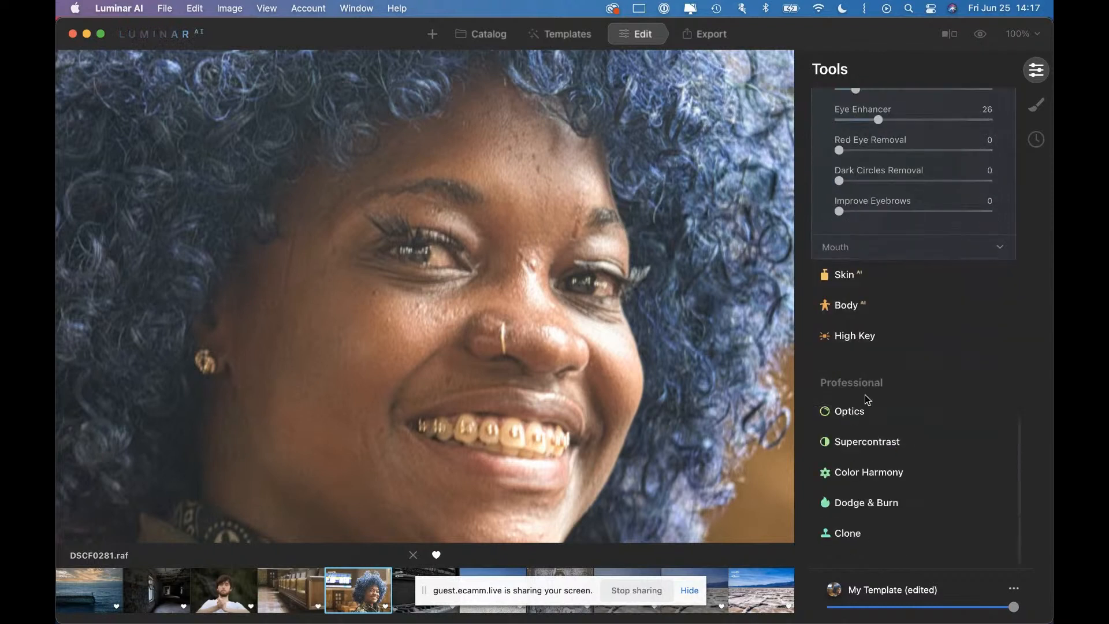
left_click(839, 248)
scroll(901, 450, "up", 4)
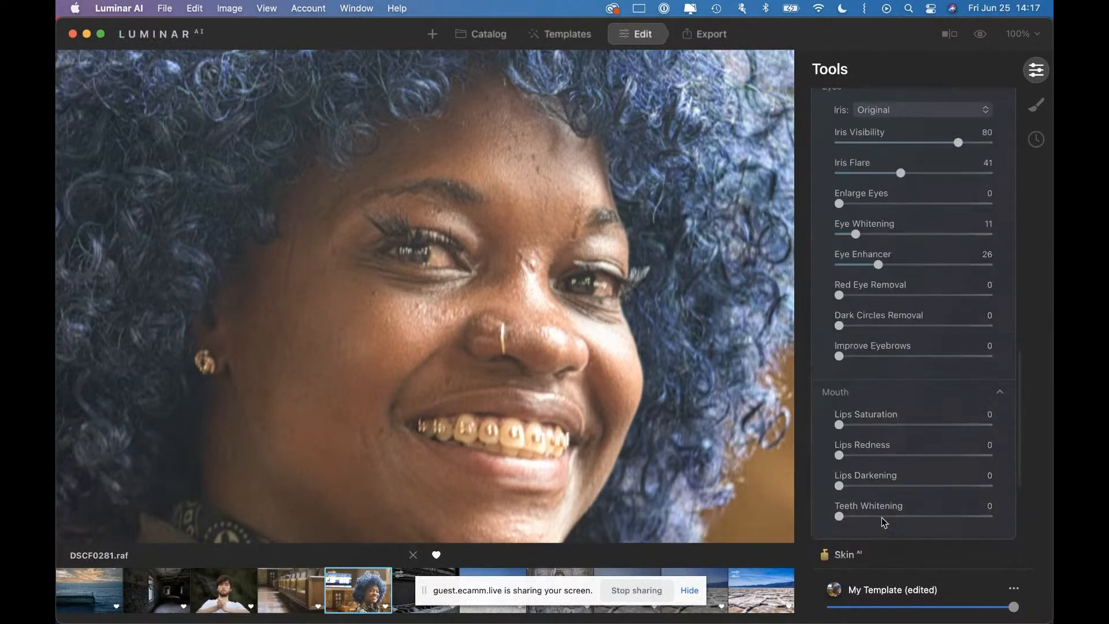
left_click(861, 506)
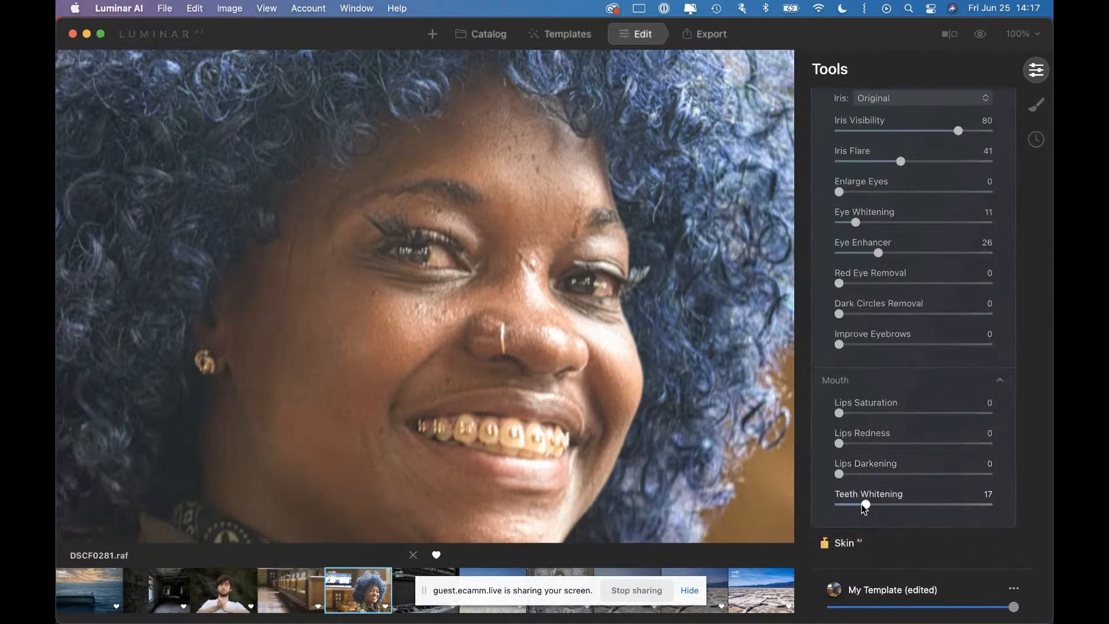
- Apply Skin AI to the portrait with Amount 25, Shine Removal 50 and Skin Defects Removal enabled
left_click(575, 362)
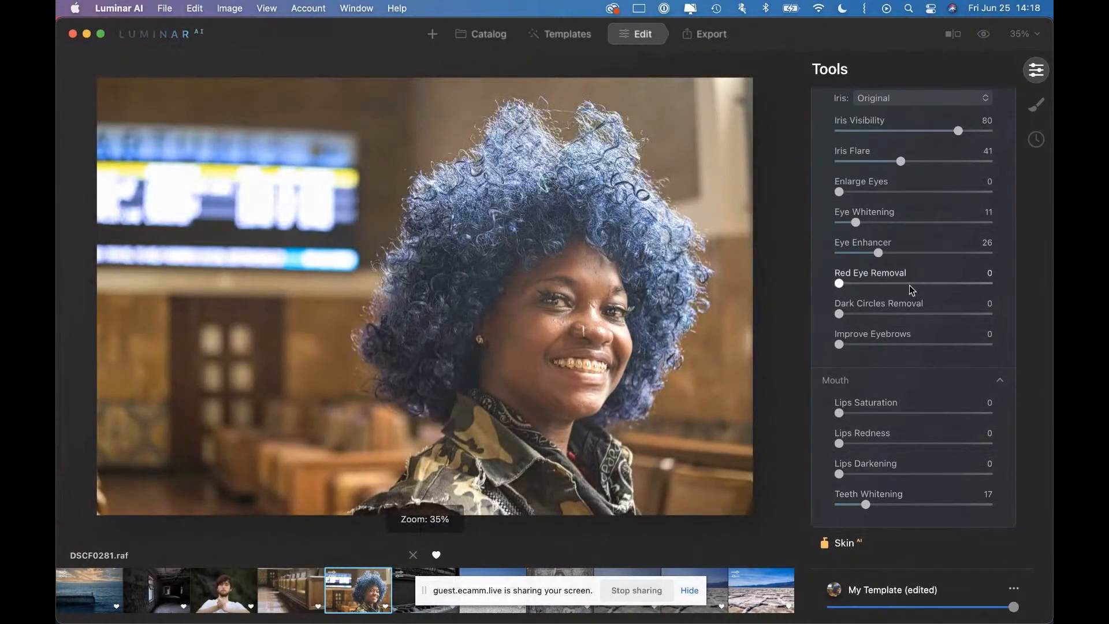
scroll(937, 273, "up", 4)
scroll(937, 271, "up", 5)
scroll(903, 318, "down", 2)
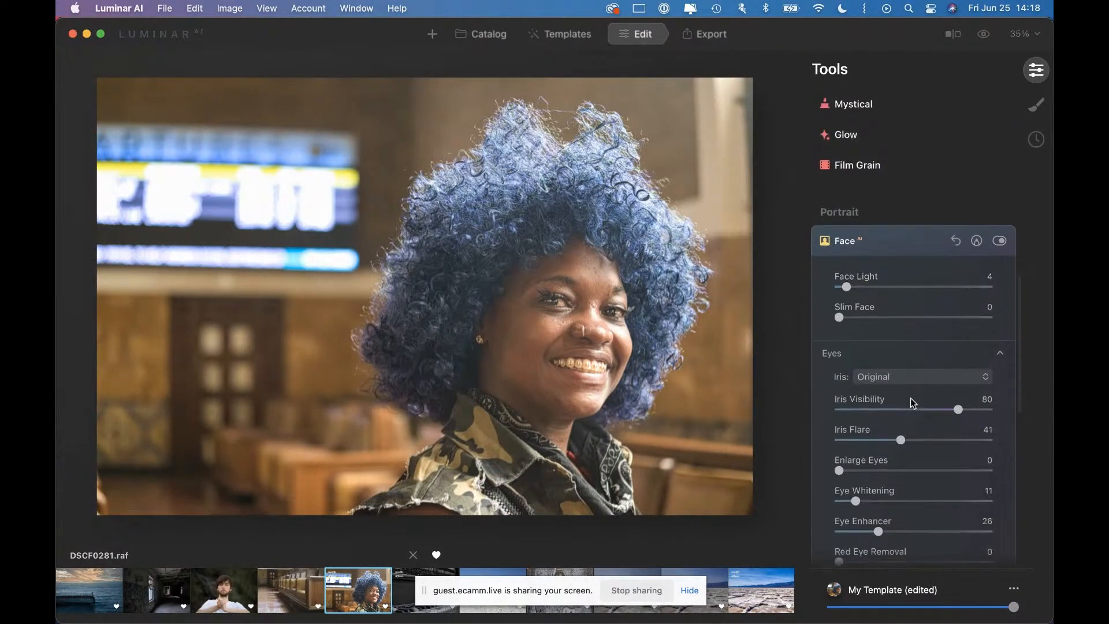
left_click(844, 327)
scroll(872, 369, "down", 1)
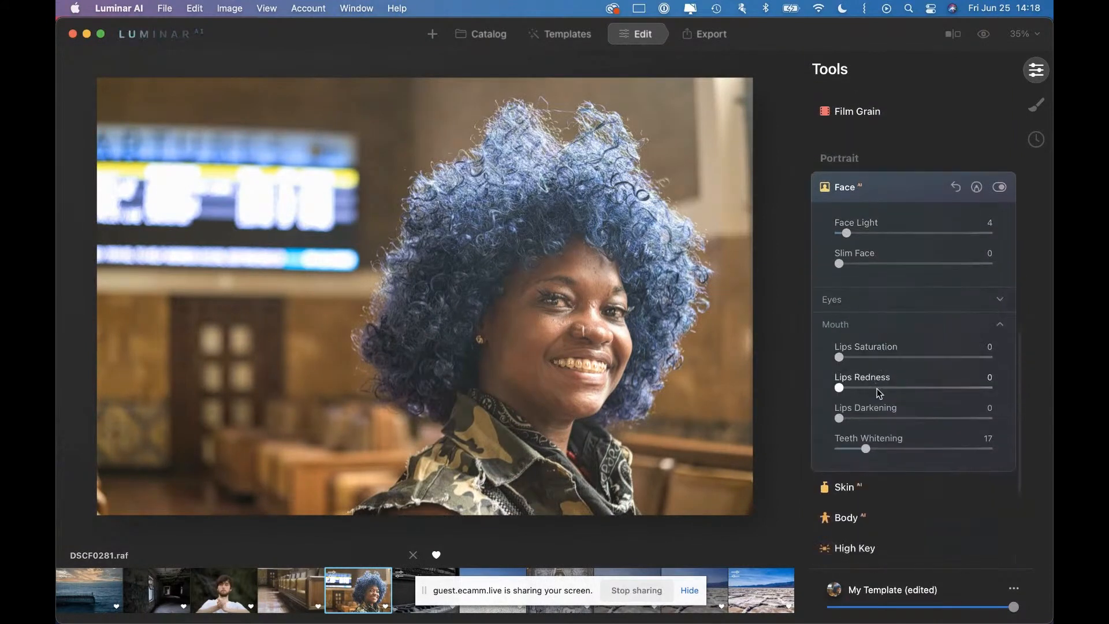
left_click(849, 487)
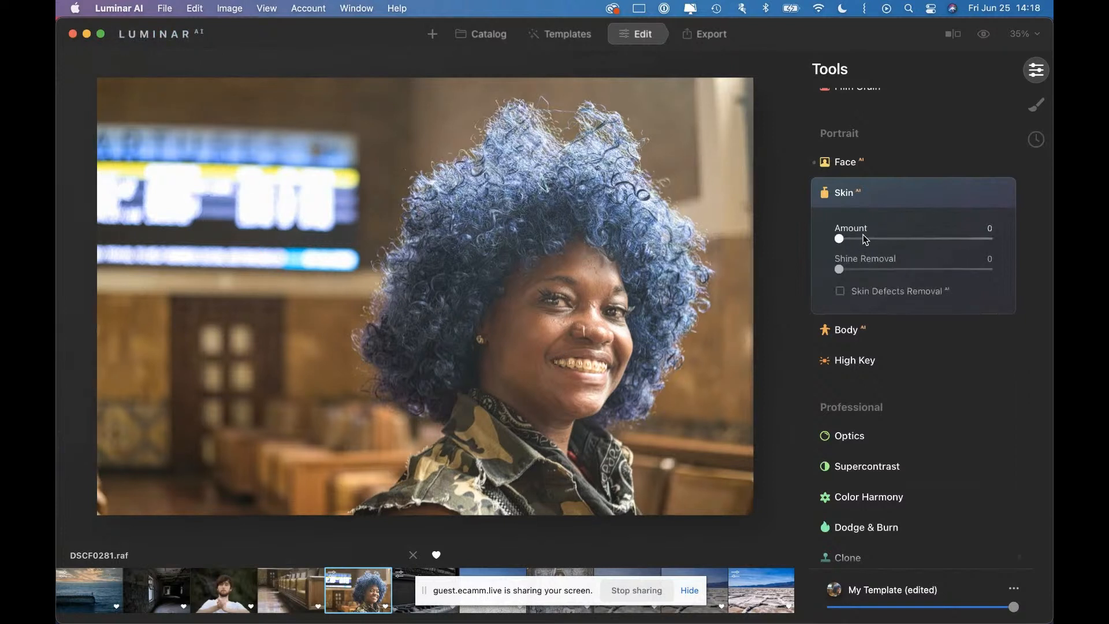
left_click_drag(840, 238, 878, 238)
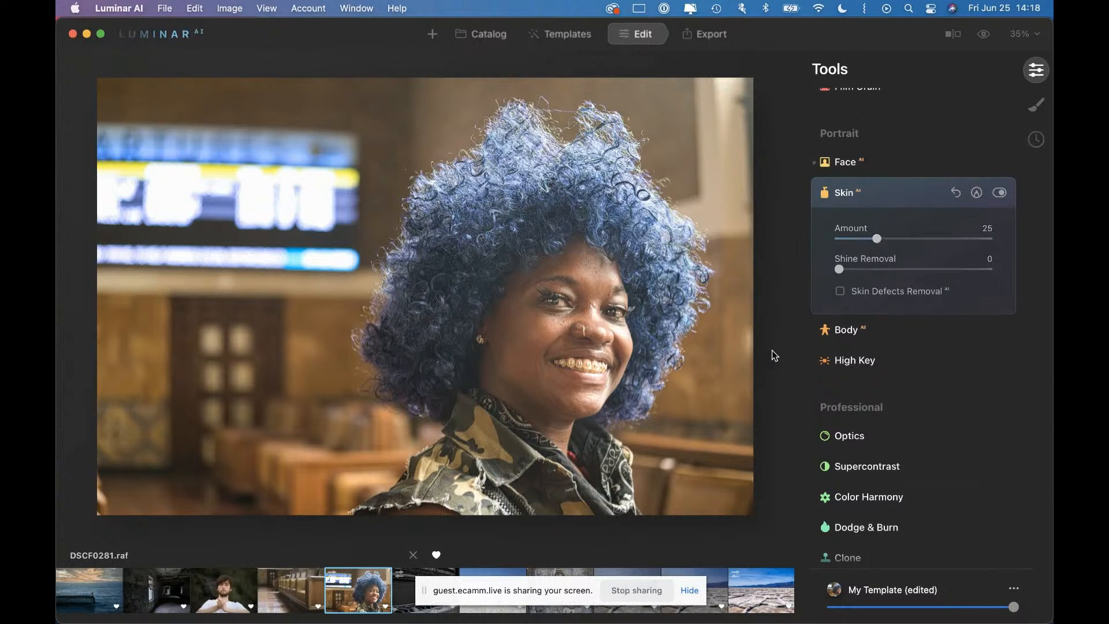
left_click(841, 292)
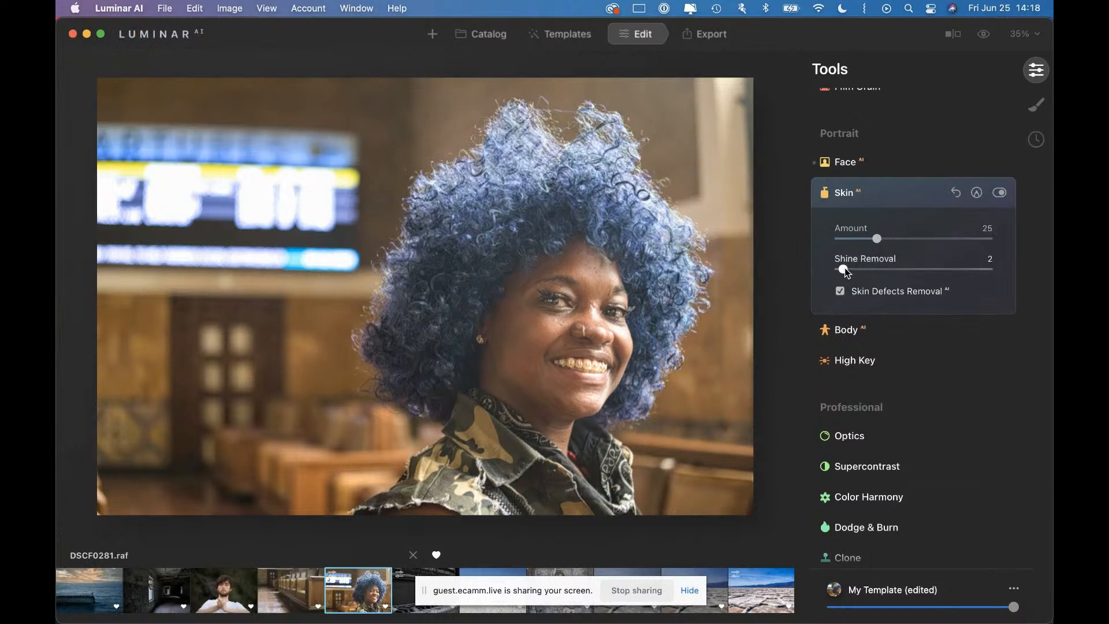
left_click_drag(865, 268, 902, 271)
- Compare the portrait with and without the Skin AI retouching, and the whole edit with the original photo
left_click(1000, 194)
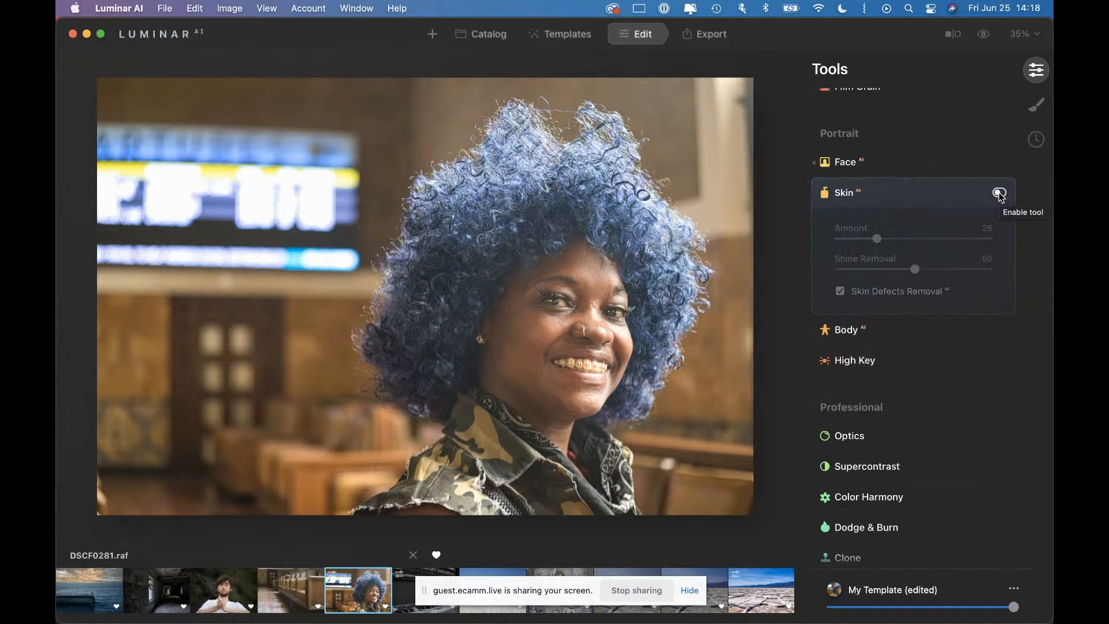
left_click(1000, 194)
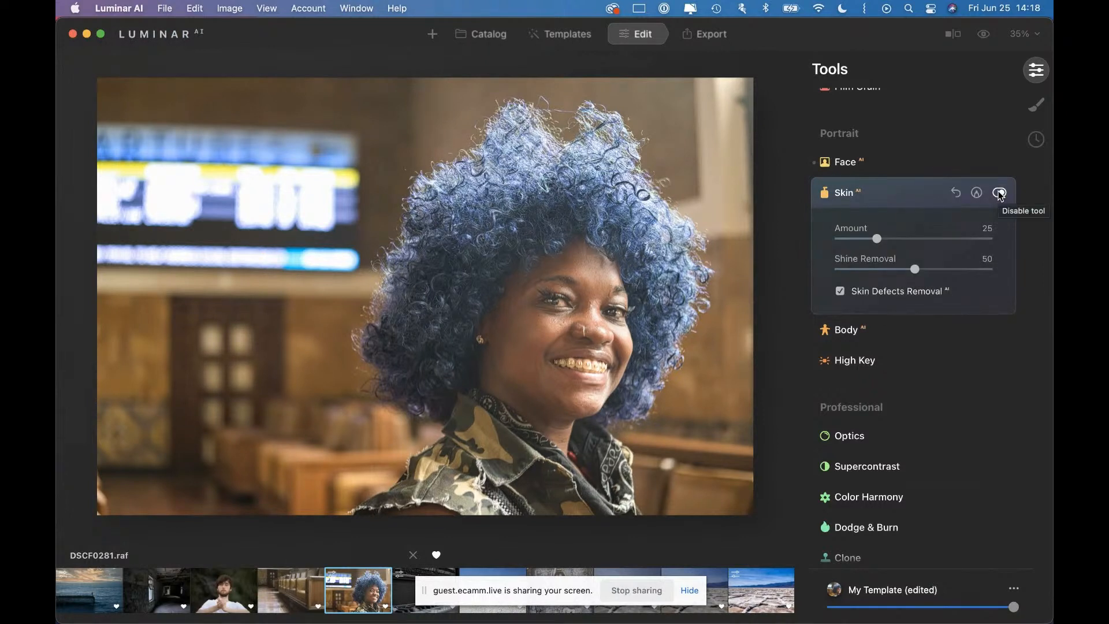
left_click(983, 36)
left_click(983, 36)
left_click(984, 36)
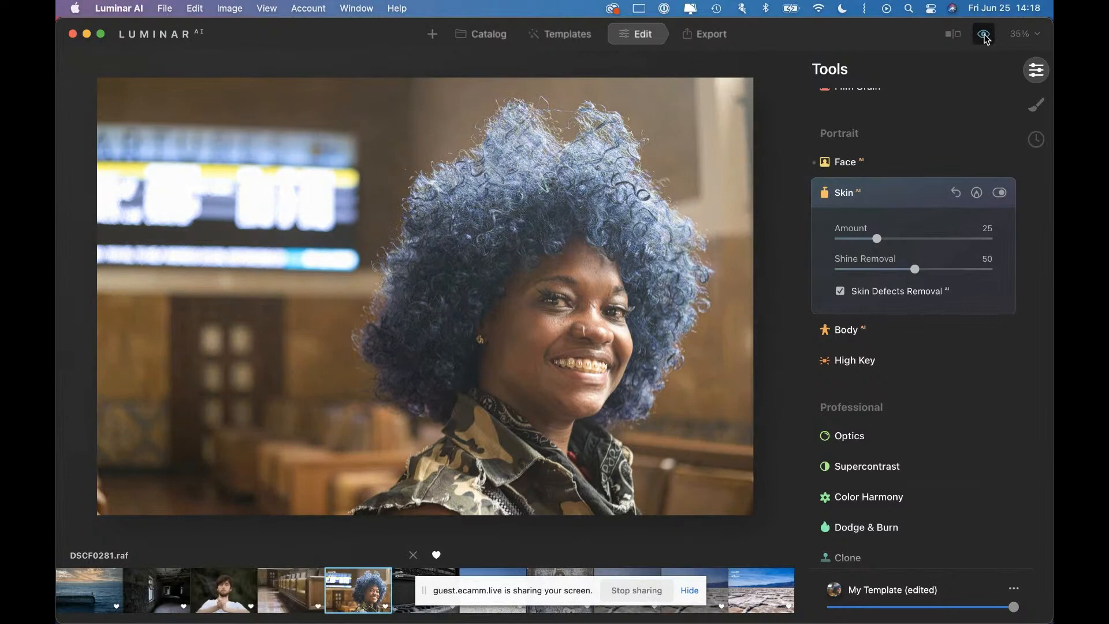
left_click(984, 36)
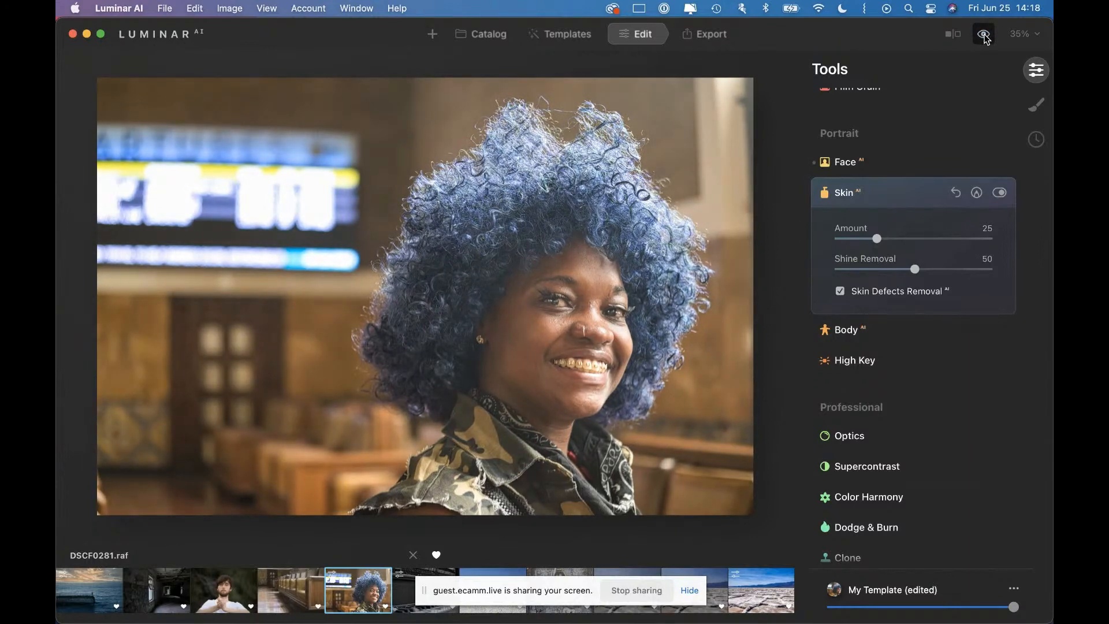
- Add a vignette with Amount -80 and centre it on the woman's face, with its advanced settings expanded
scroll(892, 321, "up", 5)
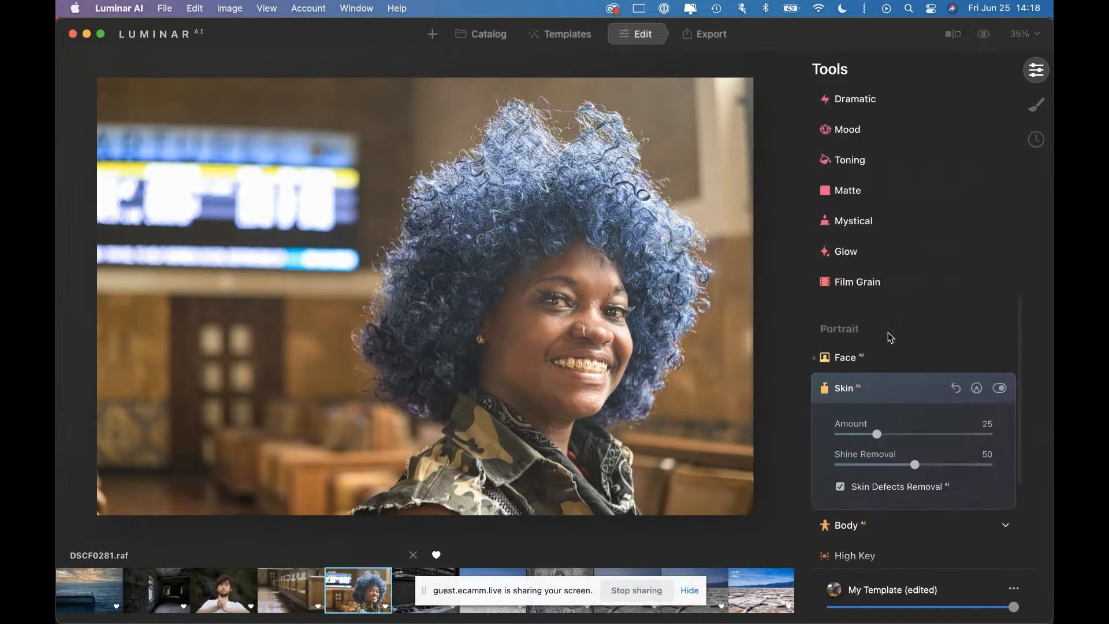
scroll(861, 206, "up", 5)
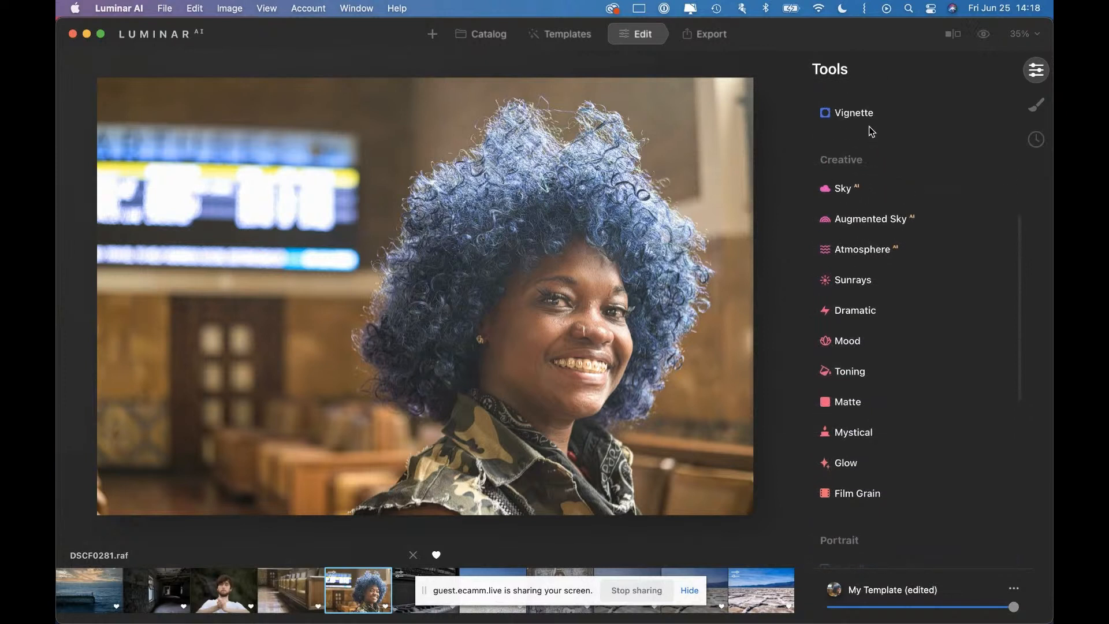
left_click(860, 116)
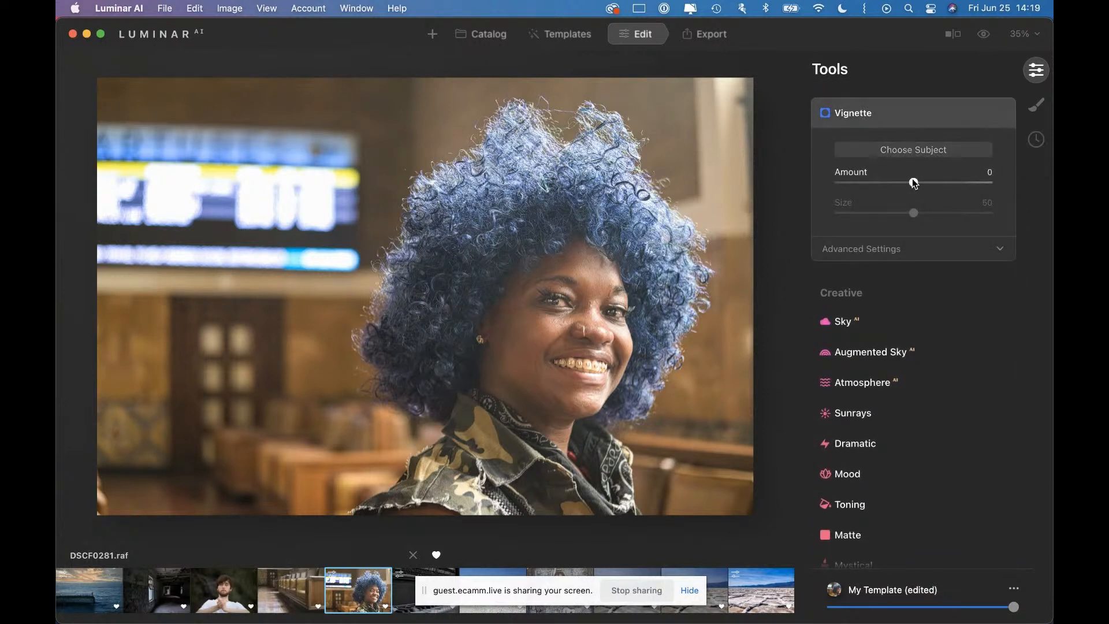
left_click_drag(914, 183, 847, 183)
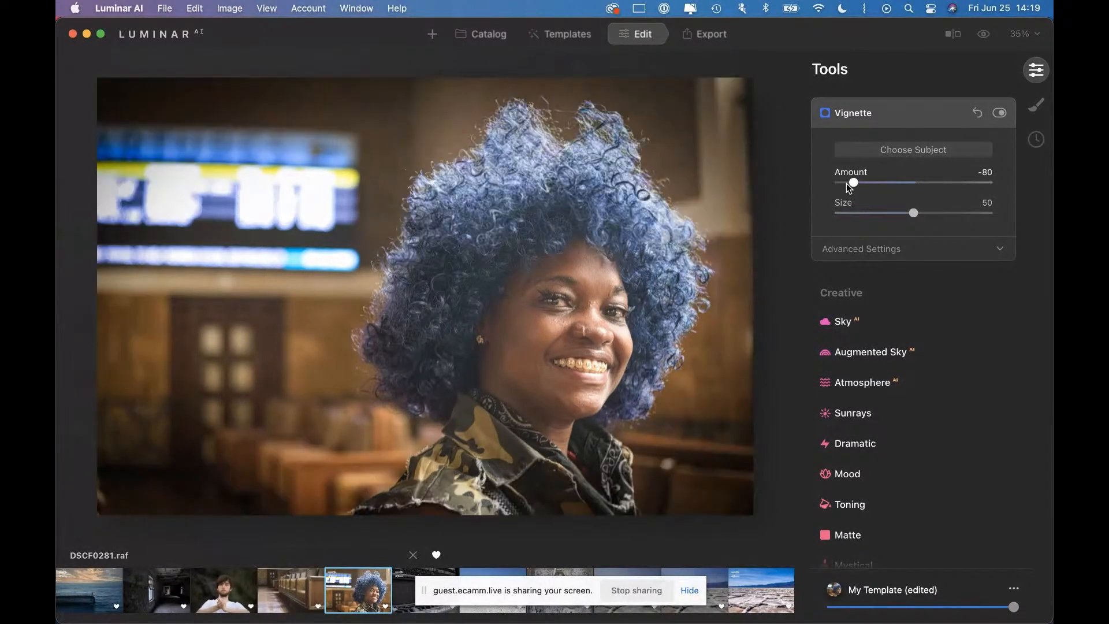
left_click(859, 260)
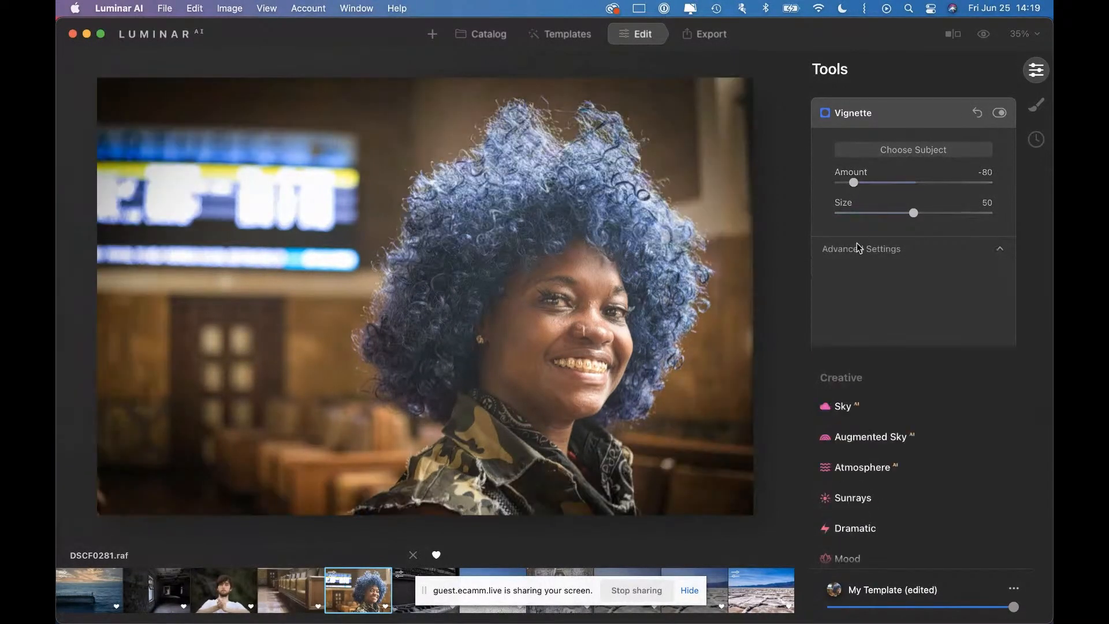
left_click(912, 154)
left_click(570, 319)
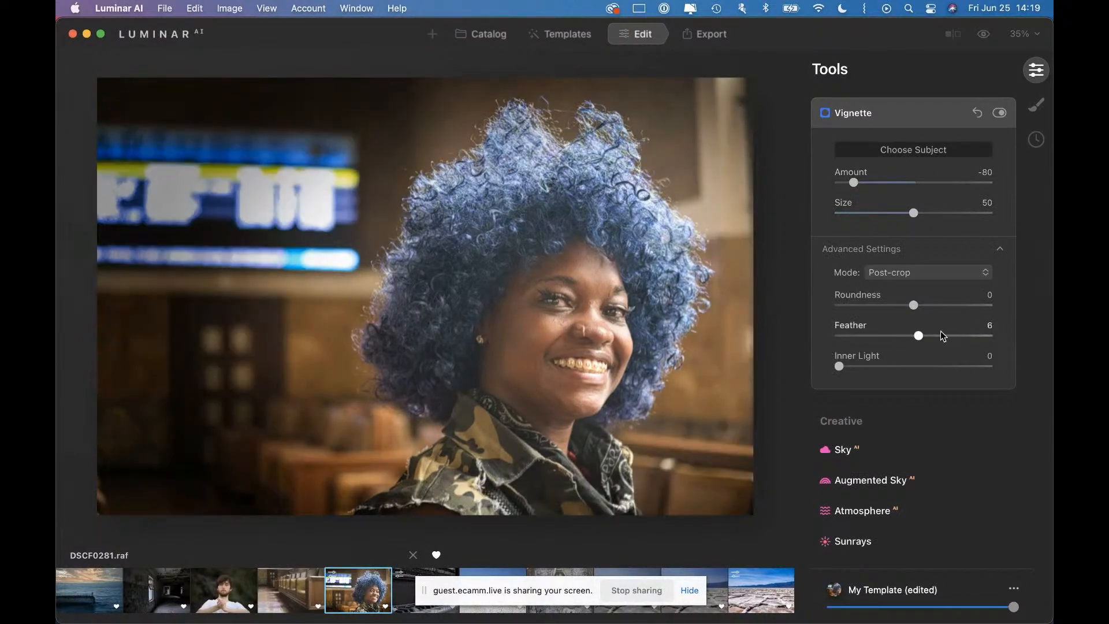
- Set the vignette's Feather to 50, Amount to -43 and Inner Light to 7, keeping the Post-crop mode
left_click_drag(943, 335, 959, 334)
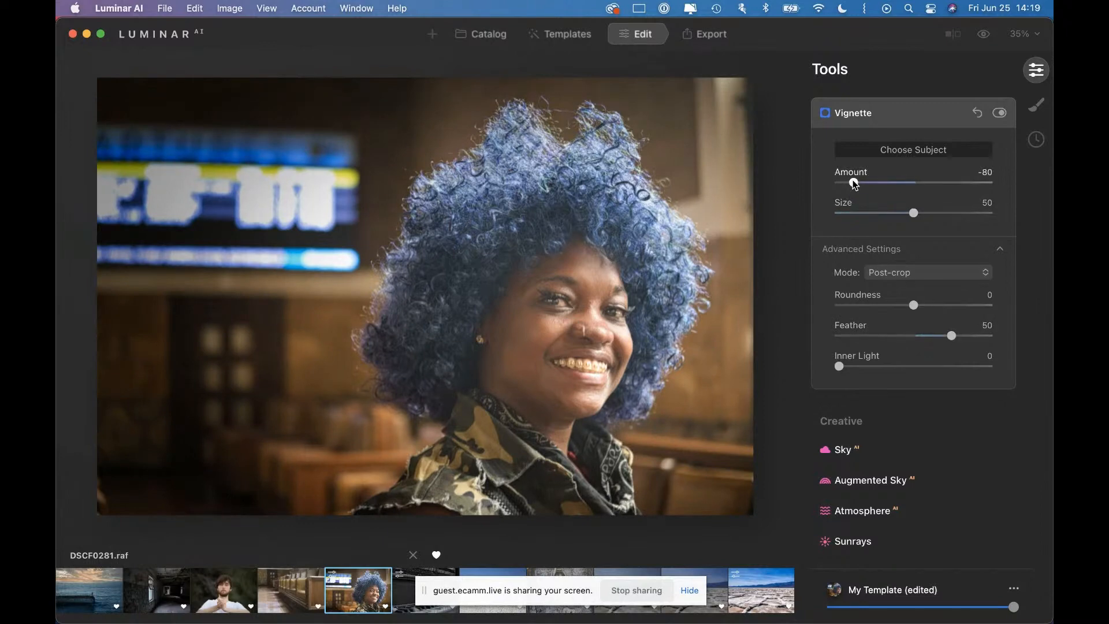
left_click_drag(854, 184, 882, 183)
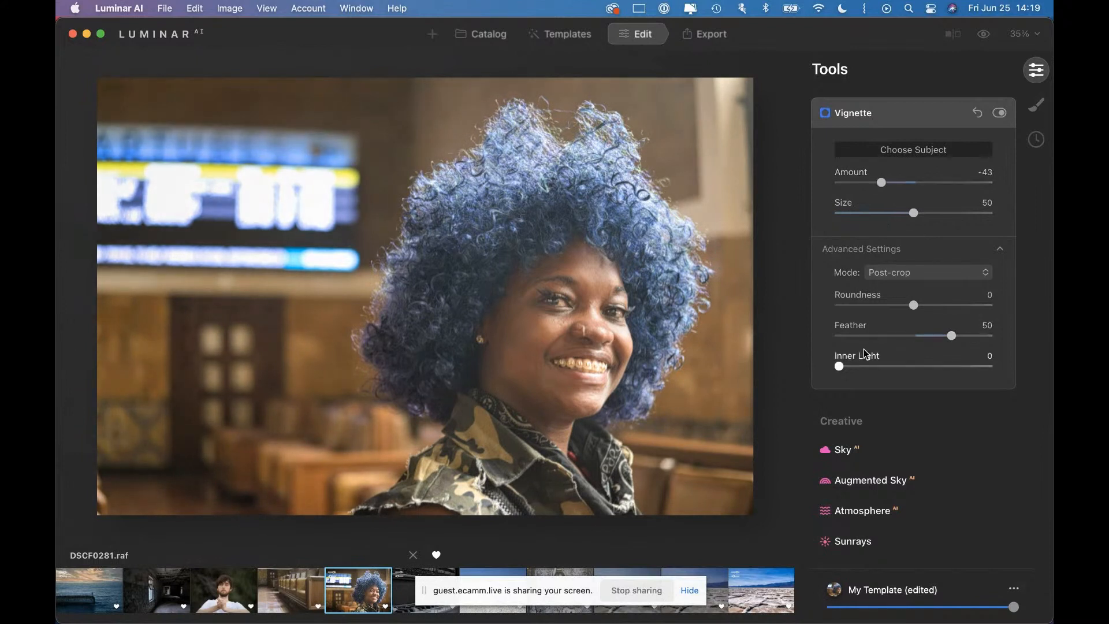
left_click_drag(847, 369, 854, 371)
left_click(893, 274)
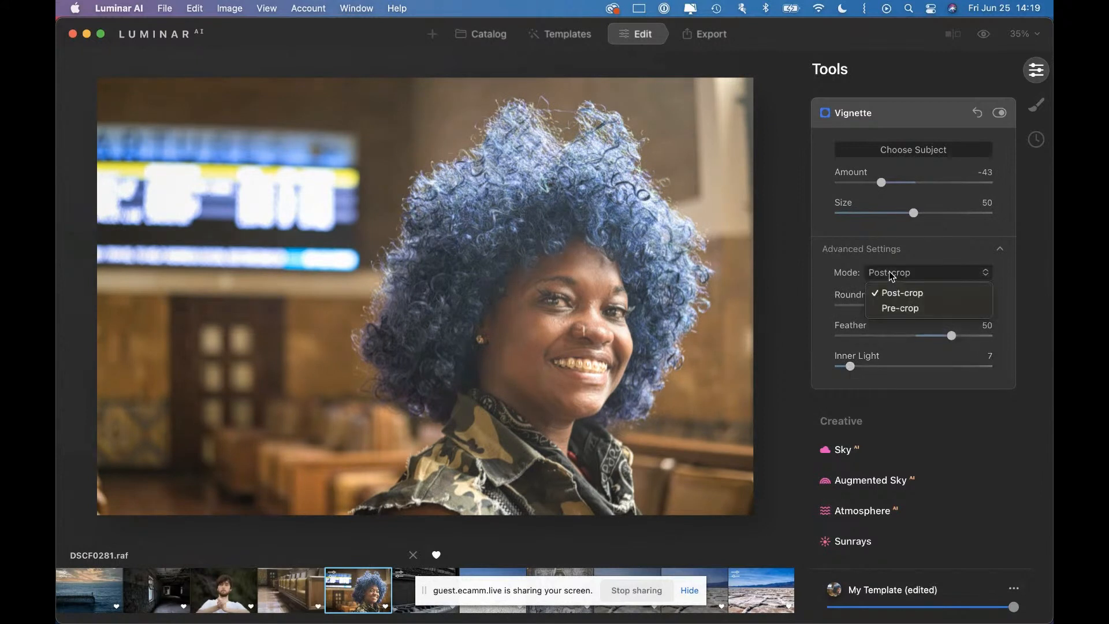
left_click(893, 275)
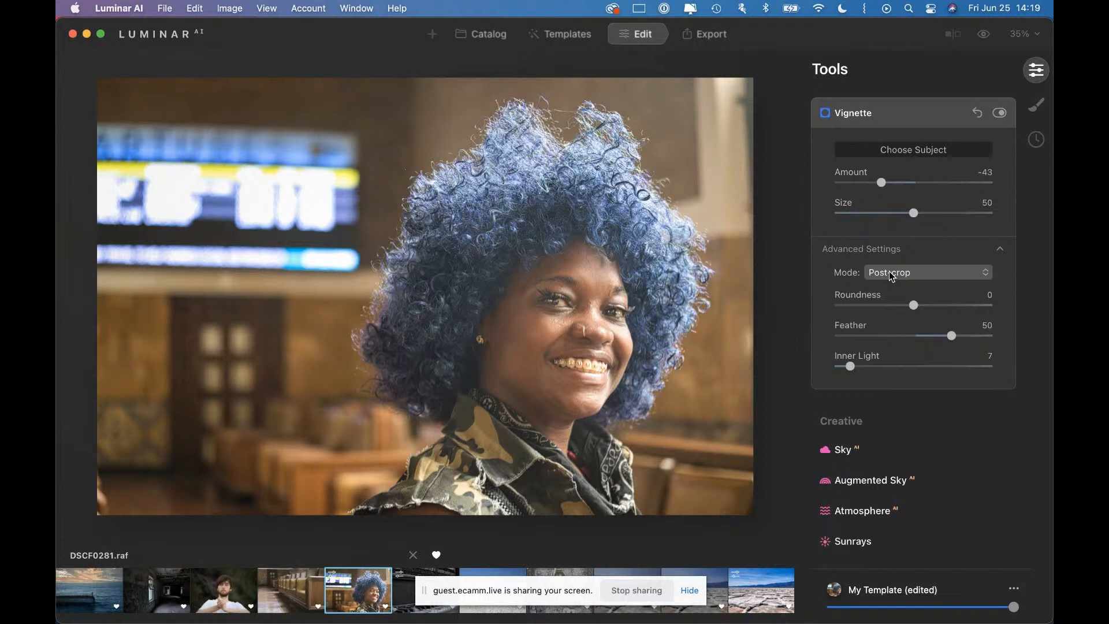
- Compare the portrait with and without the vignette, and the finished edit with the original photo
left_click(1000, 114)
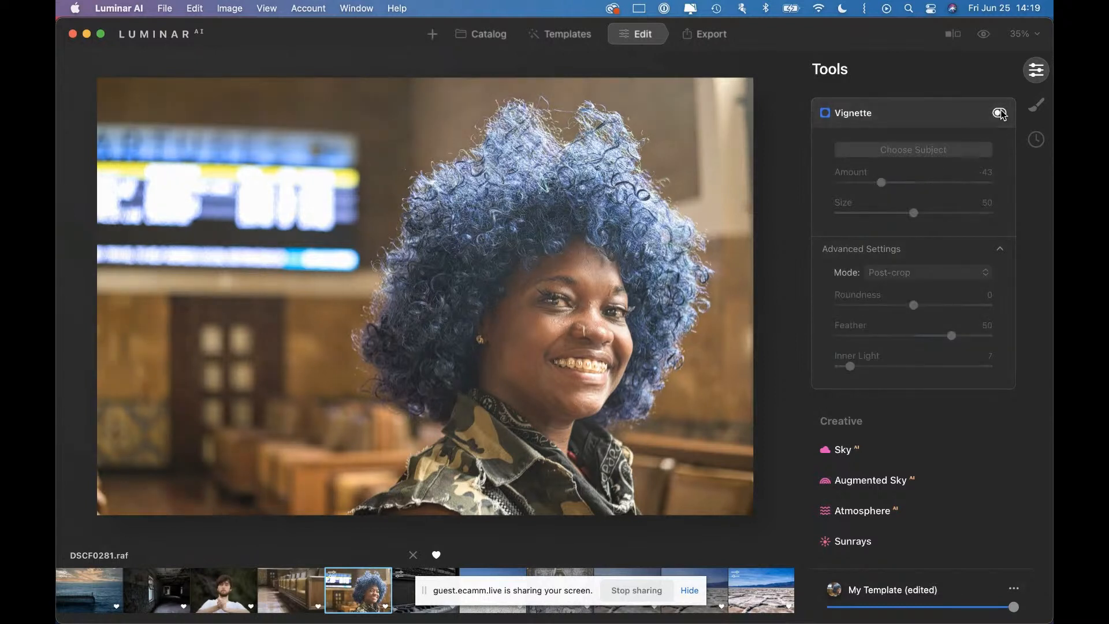
left_click(1000, 113)
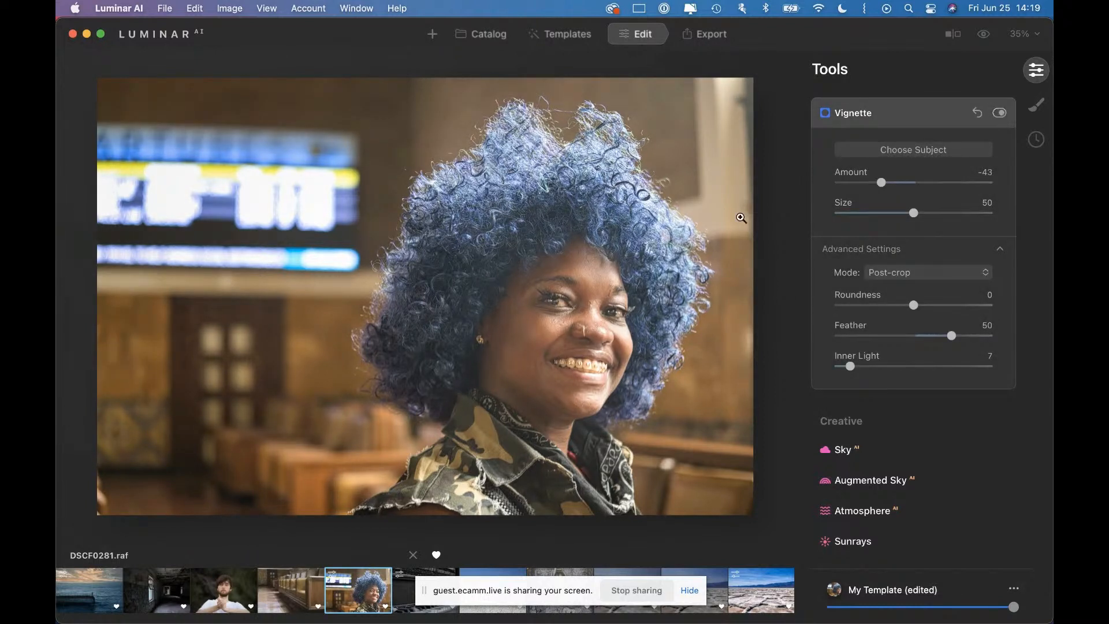
left_click(982, 37)
left_click(983, 37)
left_click(983, 37)
left_click(982, 37)
- Return to the catalog and reopen the blue-haired woman's portrait for editing
left_click(472, 37)
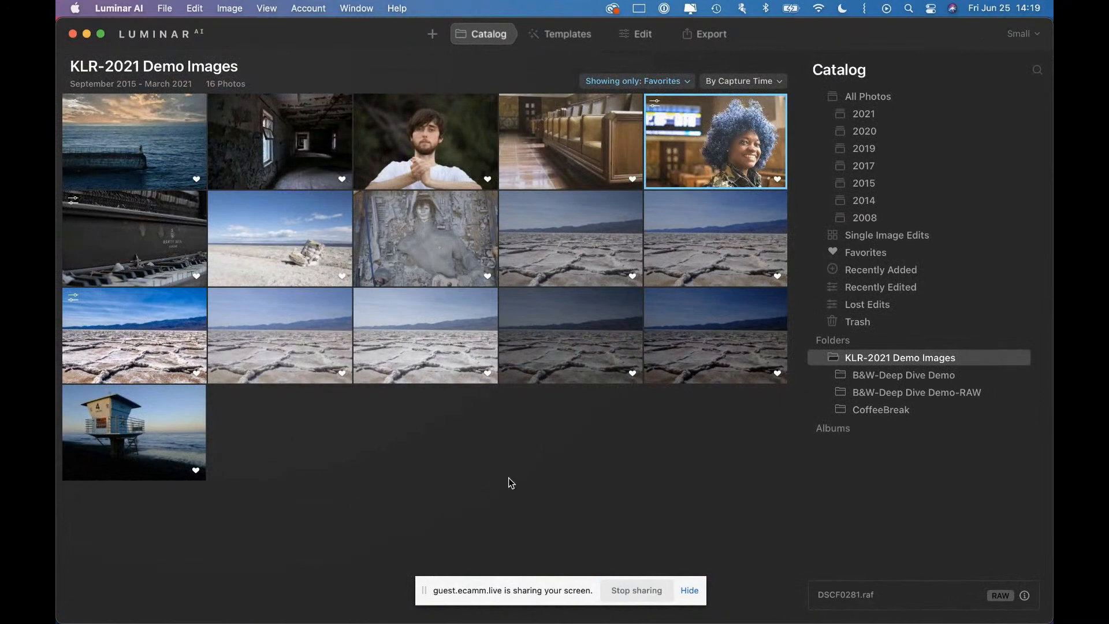
double_click(721, 146)
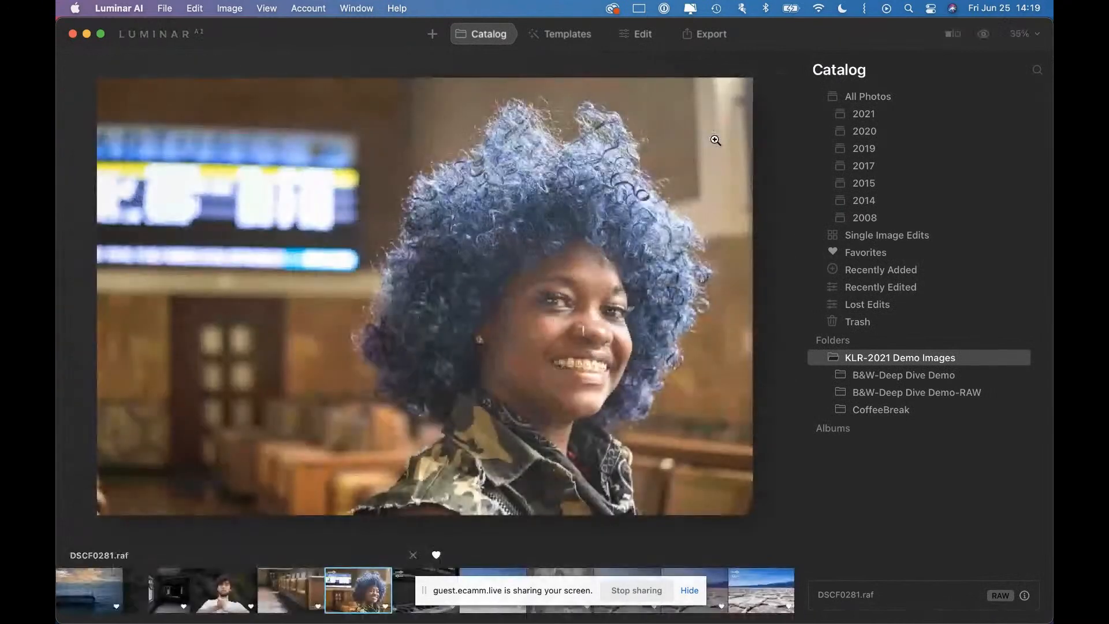
left_click(642, 34)
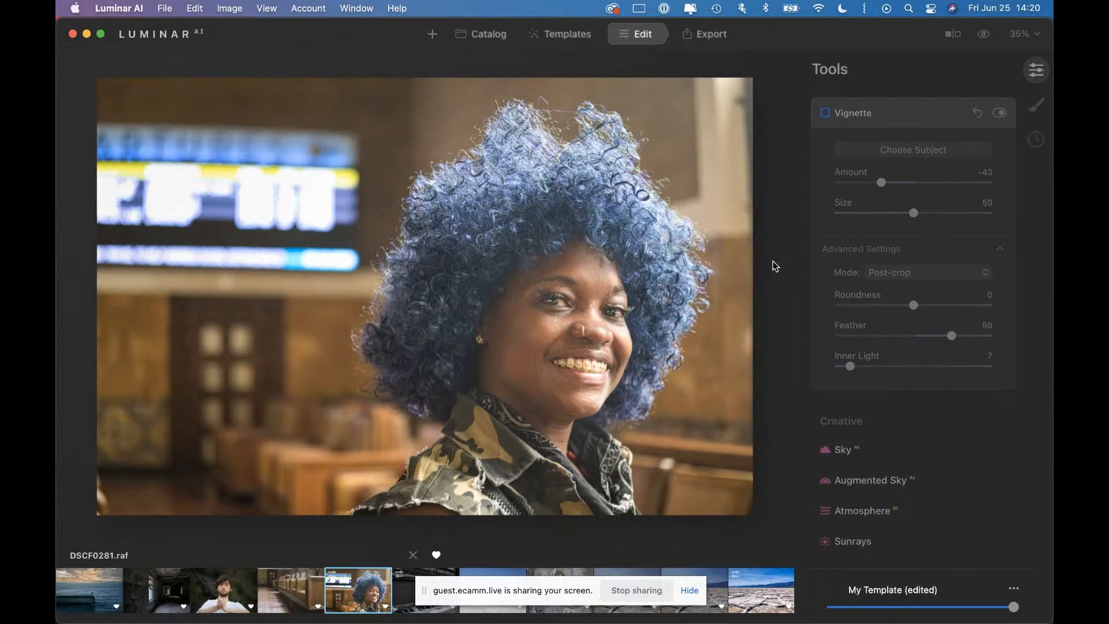
scroll(776, 266, "up", 4)
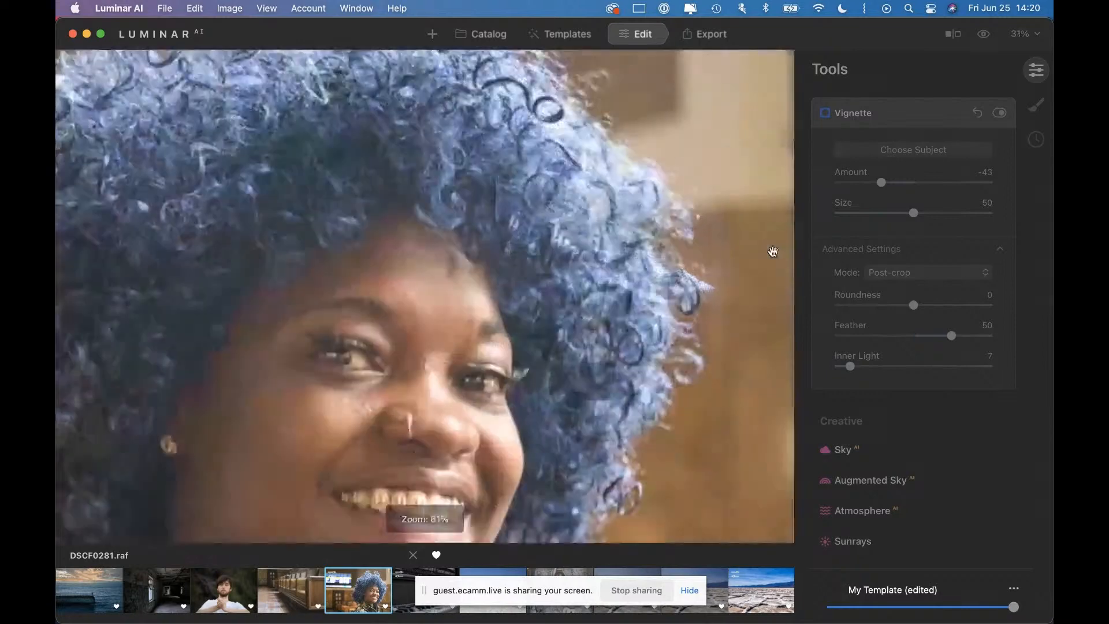
scroll(775, 266, "down", 5)
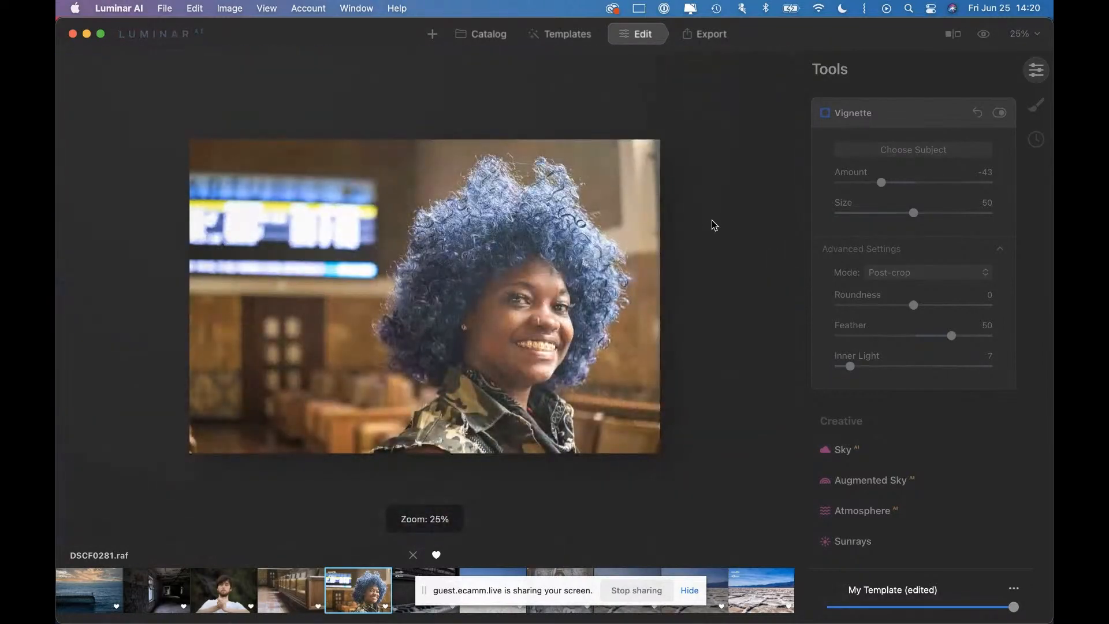
scroll(725, 337, "up", 1)
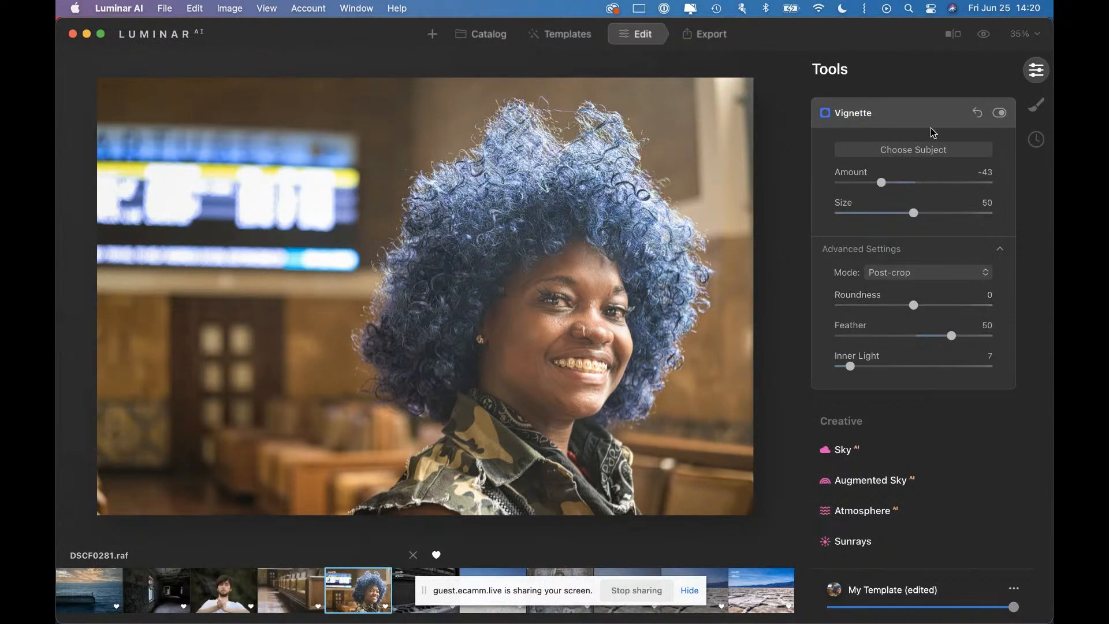
- Set the Composition AI crop of the portrait to the 16:9 ratio
scroll(906, 231, "up", 10)
scroll(841, 207, "down", 2)
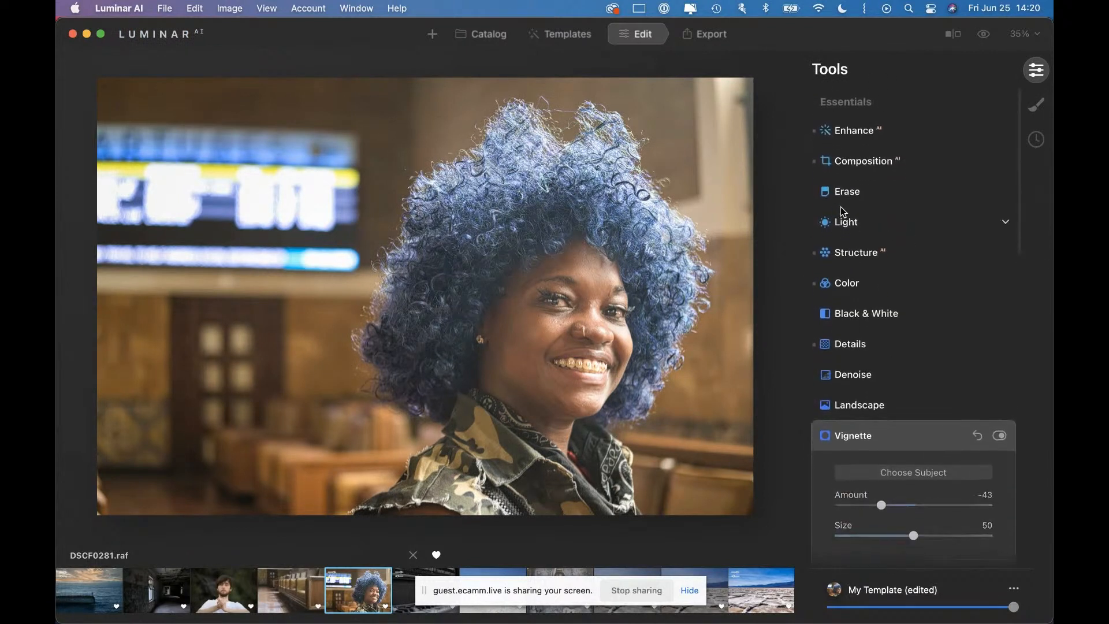
left_click(860, 163)
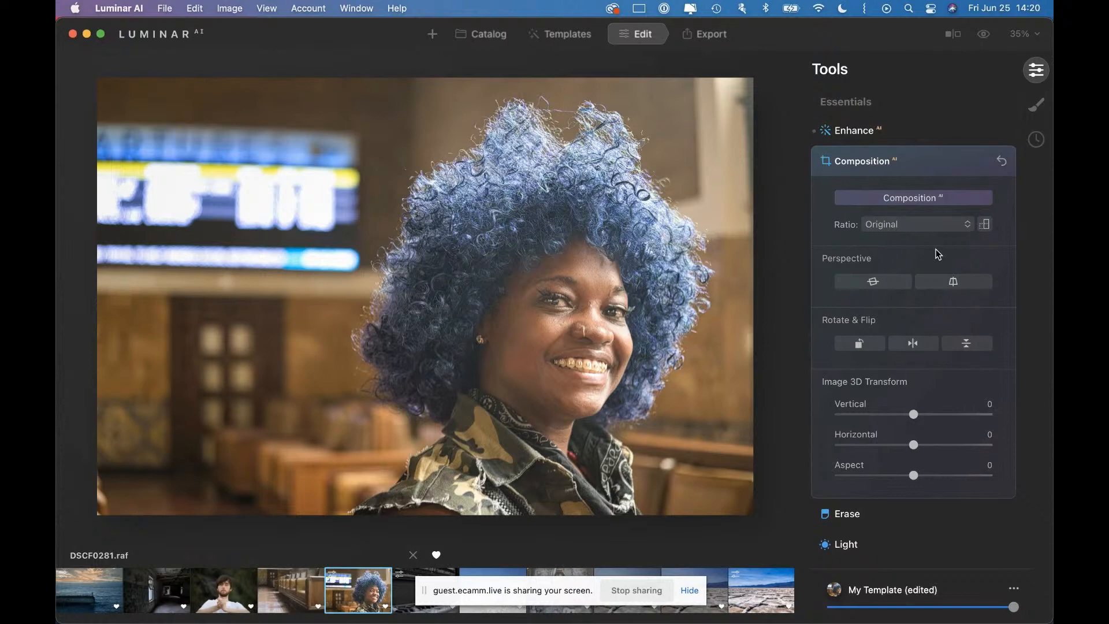
left_click(969, 226)
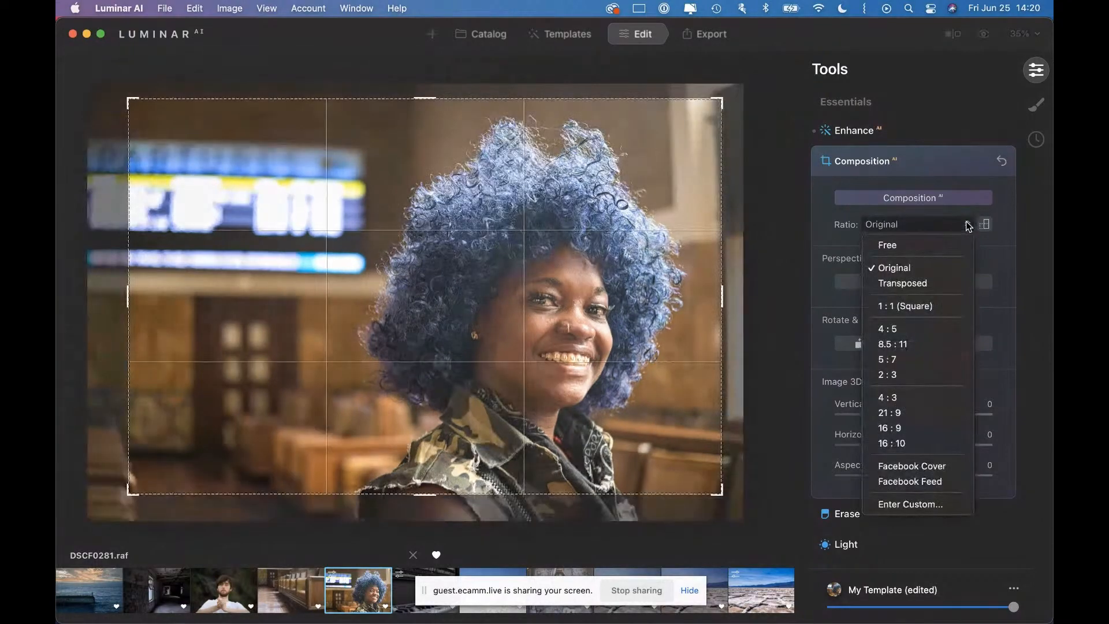
left_click(906, 428)
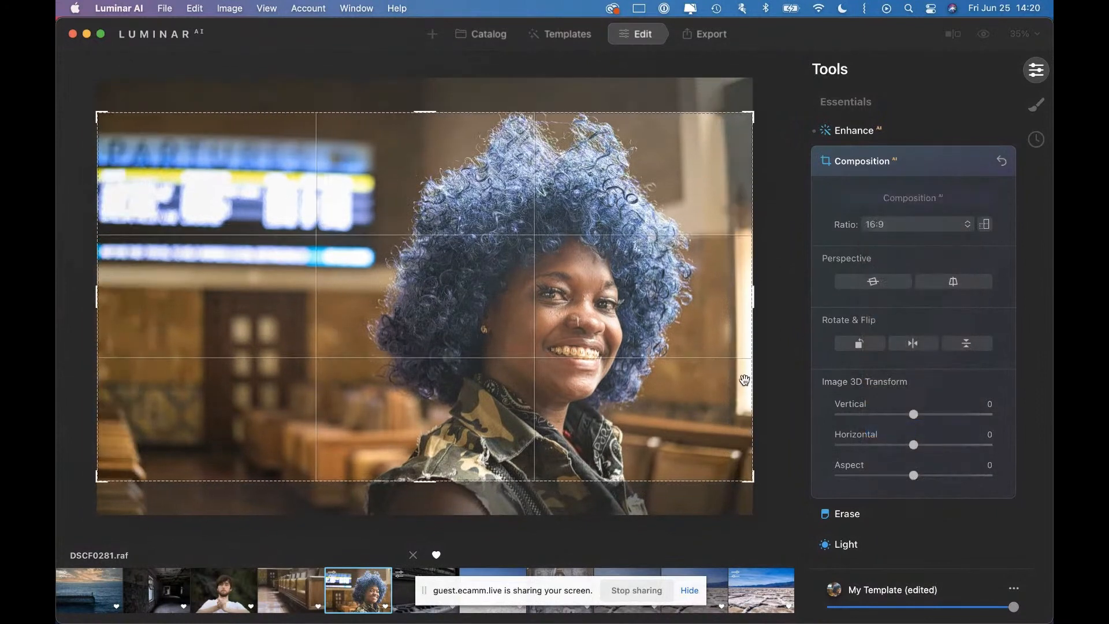
- Tighten the 16:9 crop around the woman, reposition the photo so the top of her hair is cut off, and apply the crop
left_click_drag(729, 433, 727, 447)
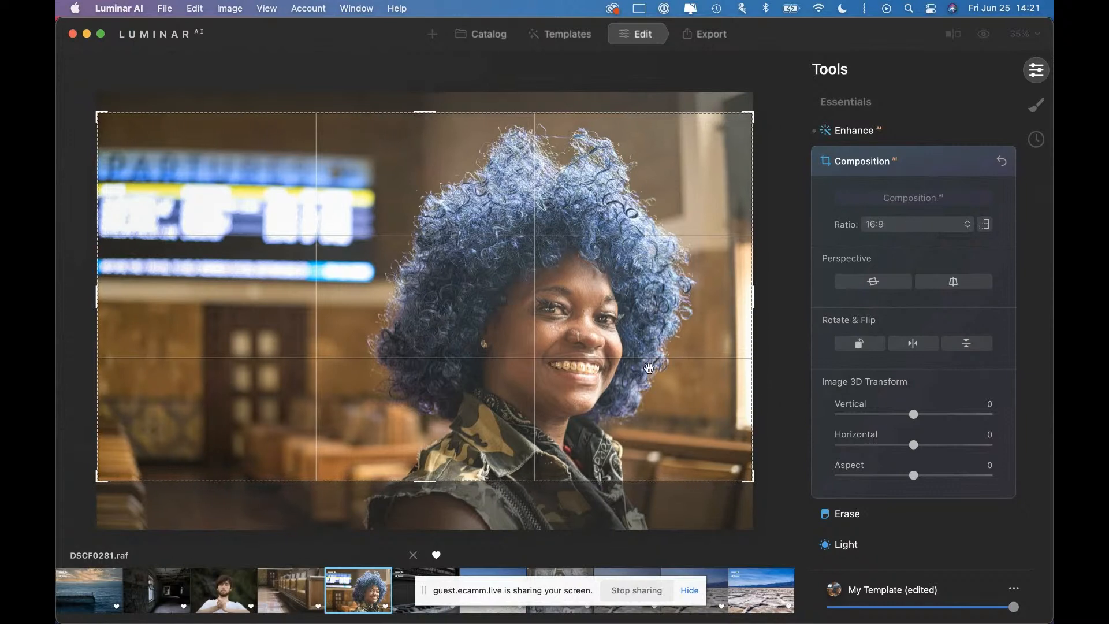
left_click_drag(650, 369, 658, 312)
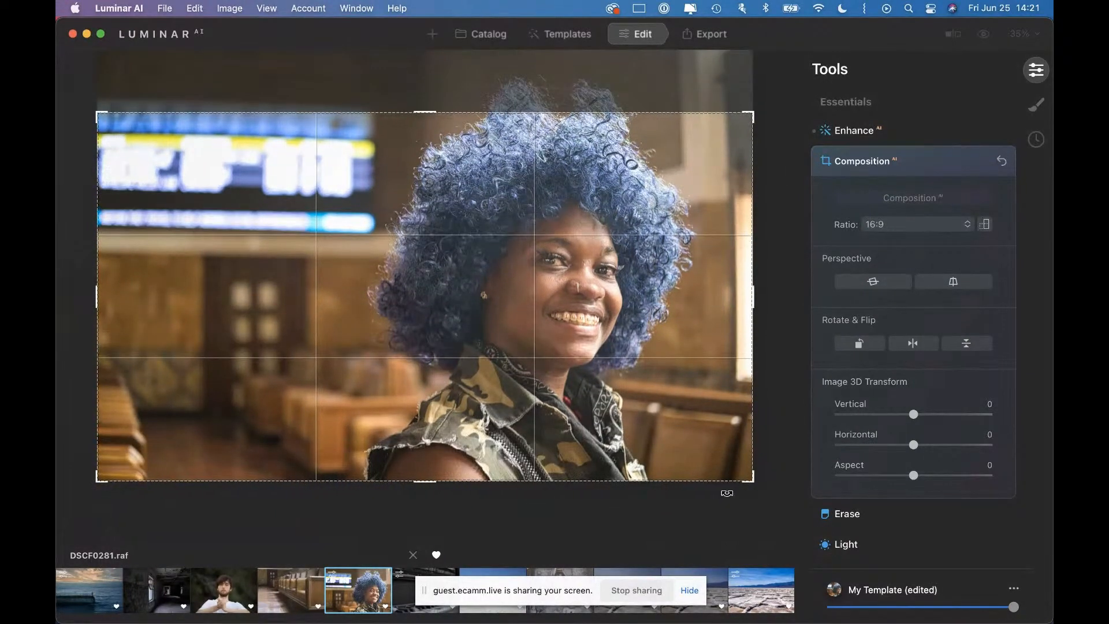
left_click_drag(114, 482, 155, 459)
left_click_drag(564, 427, 580, 381)
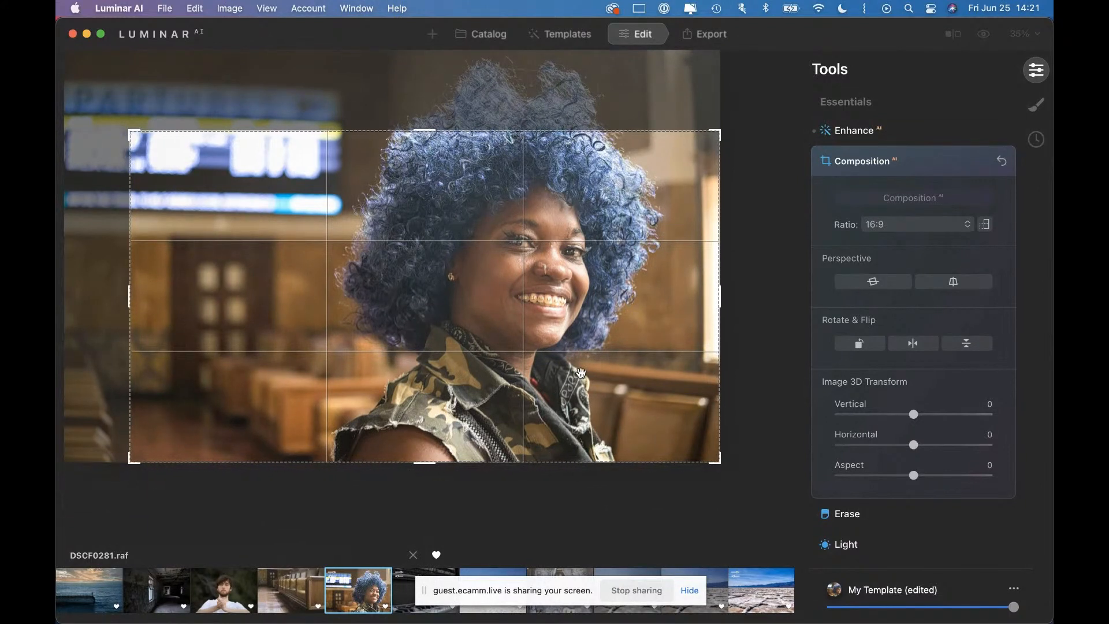
left_click_drag(719, 297, 706, 296)
left_click_drag(645, 339, 647, 354)
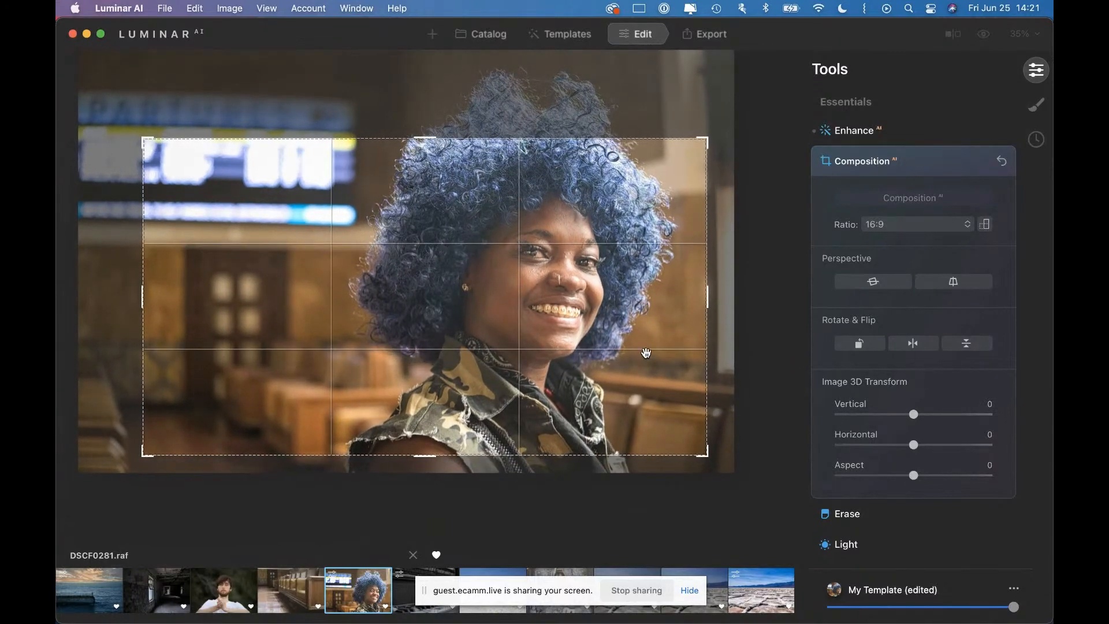
left_click_drag(647, 354, 640, 352)
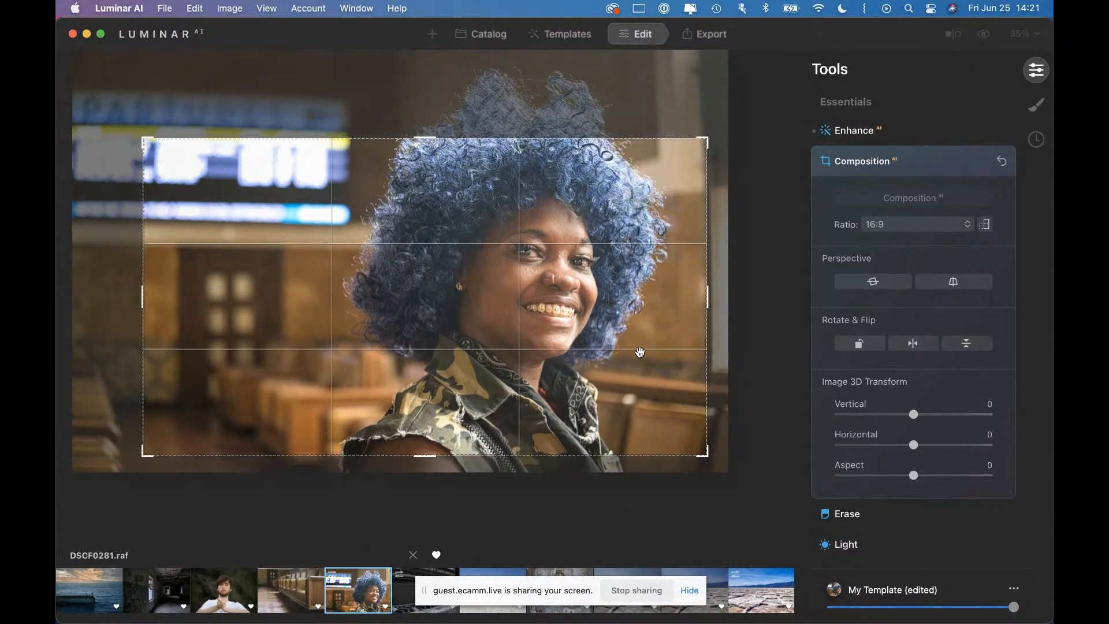
left_click(957, 138)
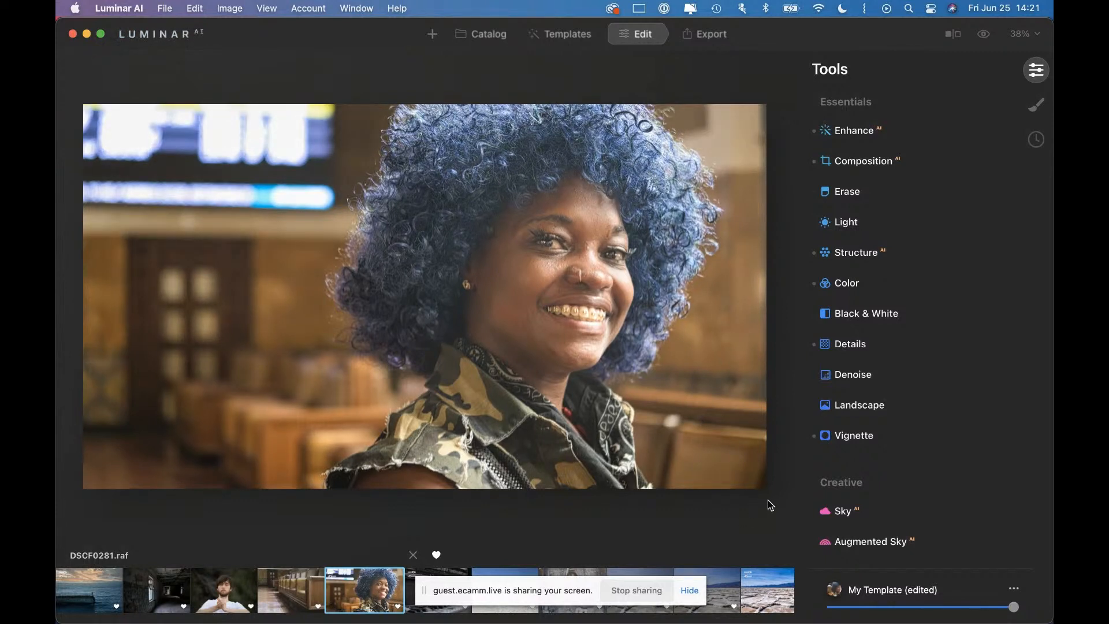
- Reopen Composition AI and look through the available crop ratios, including the social media and custom options, keeping 16:9
left_click(856, 164)
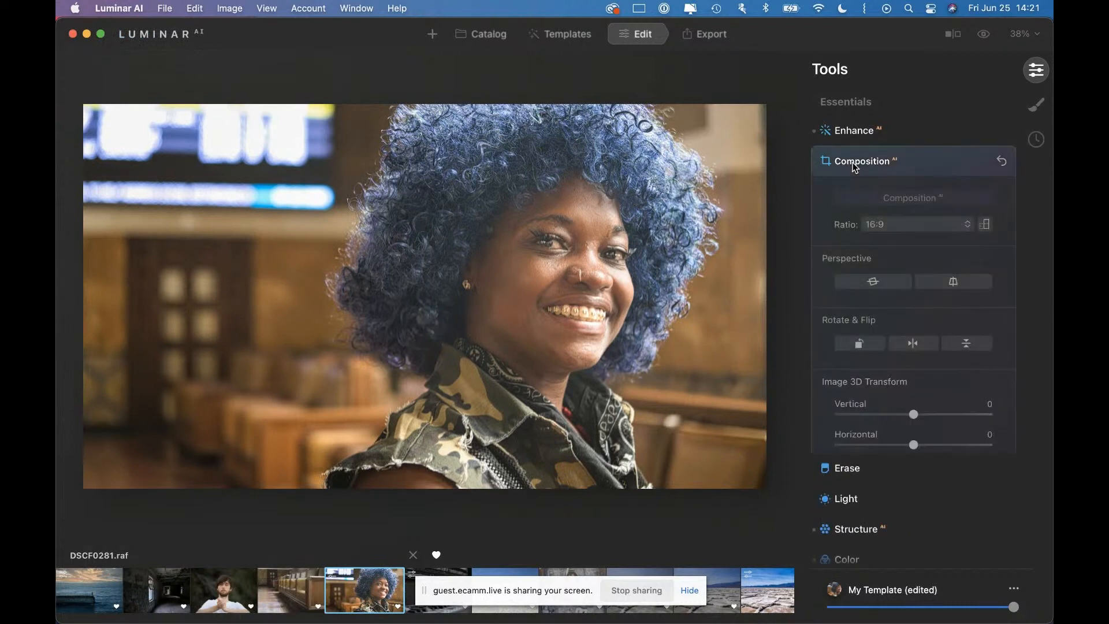
left_click(965, 224)
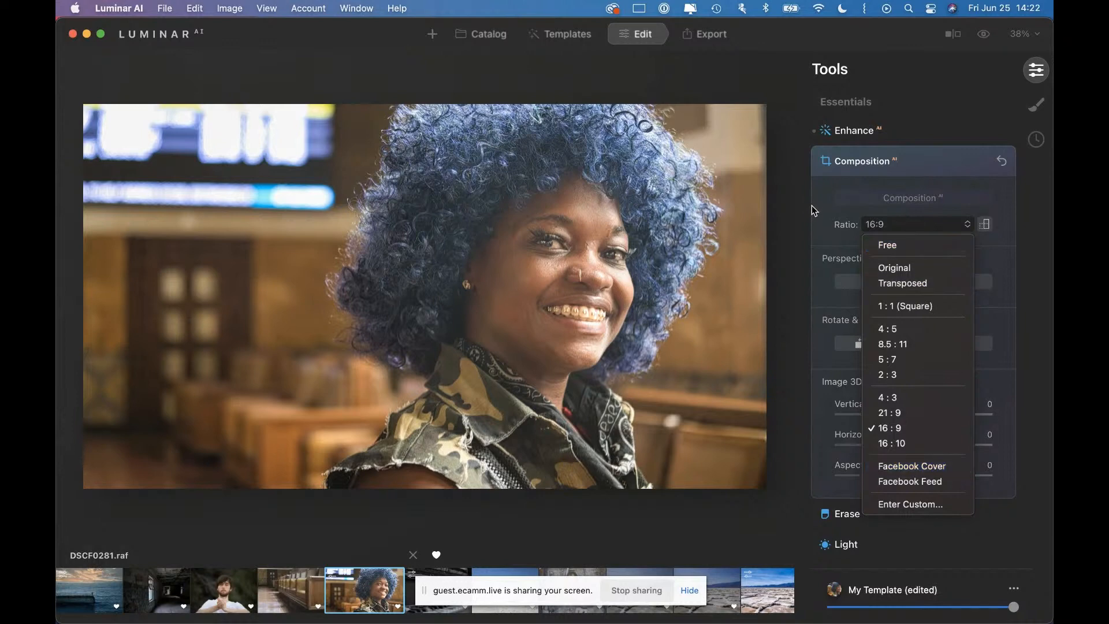
left_click(827, 207)
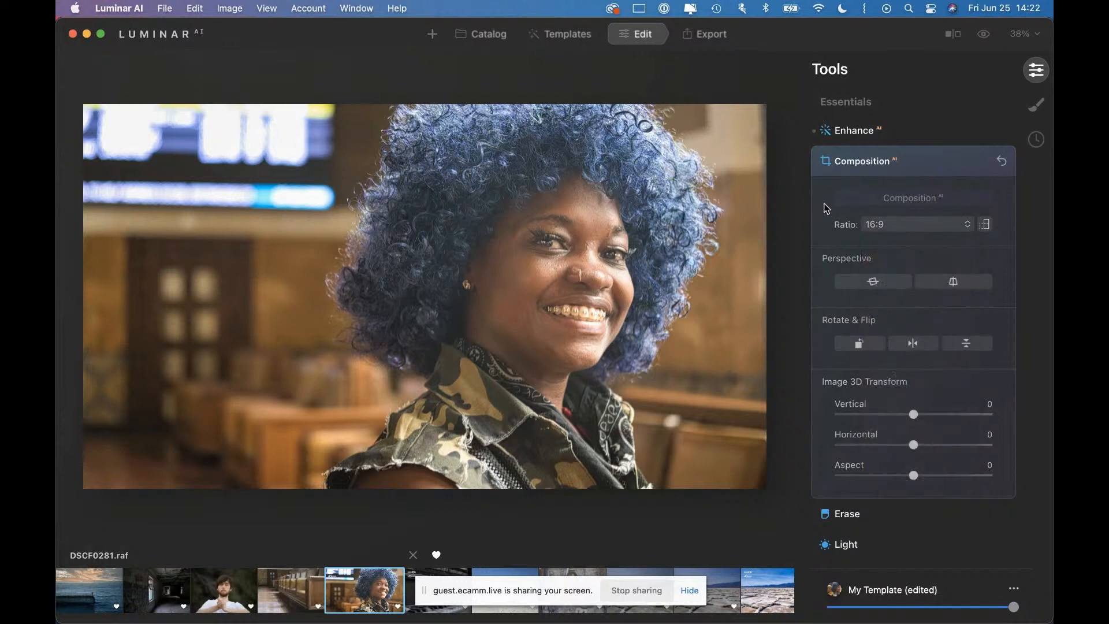
left_click(909, 158)
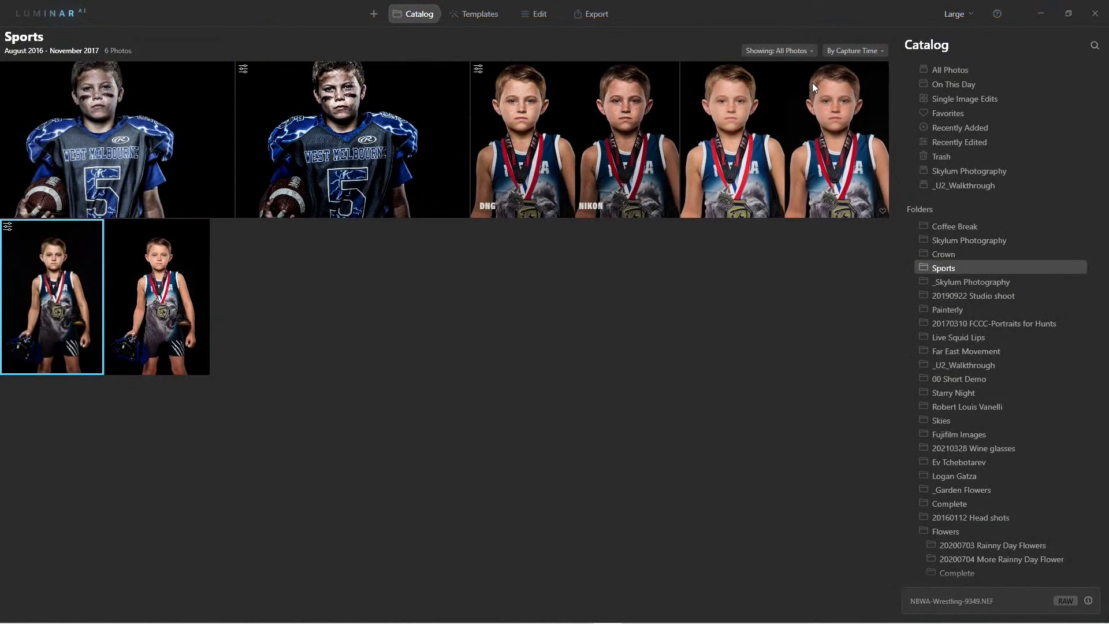
- Open the young wrestler's medal portrait from the Sports folder in the single-photo view
double_click(812, 82)
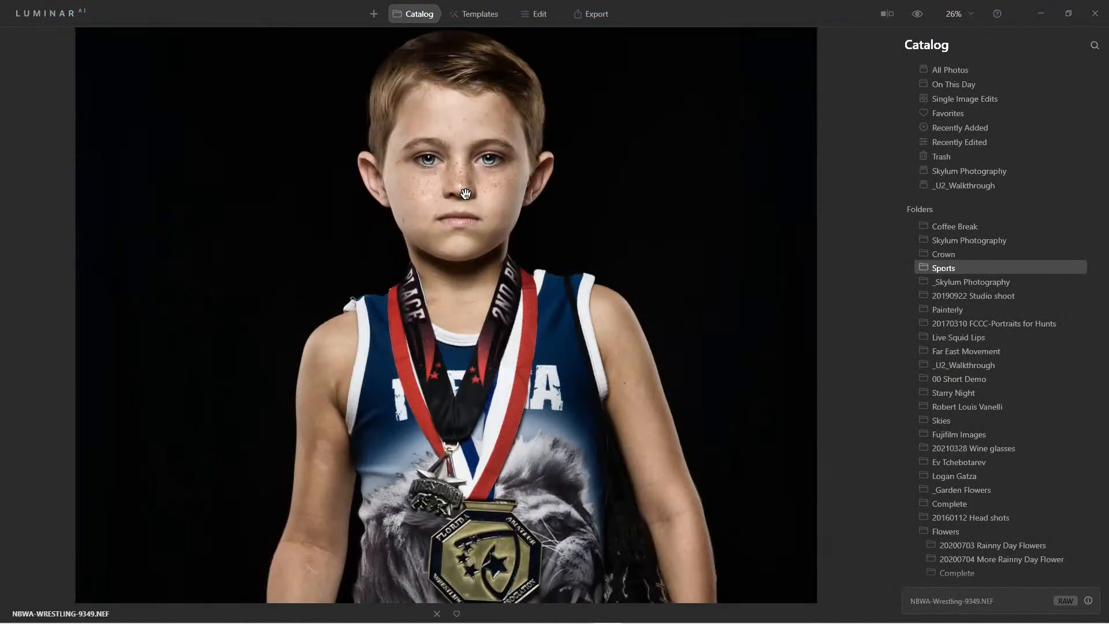